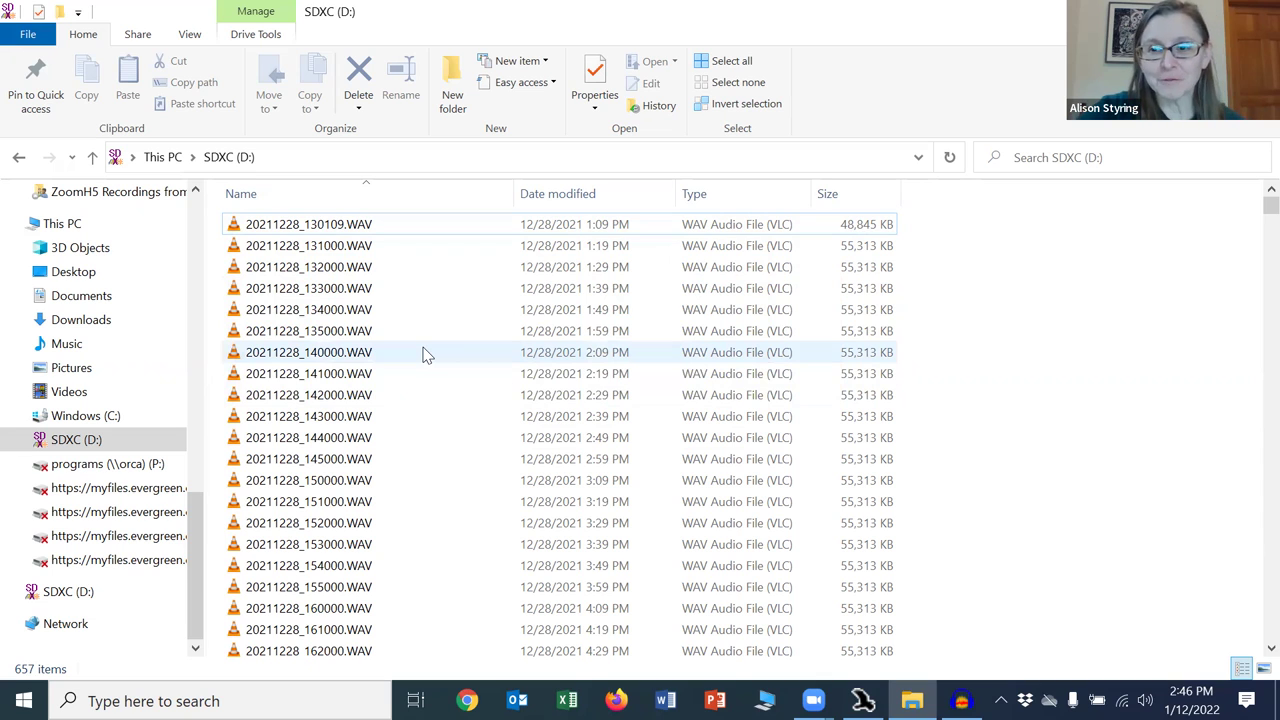
- Select 20211229_073000.WAV in the SDXC (D:) drive's list of dawn recordings
scroll(424, 355, down, 1)
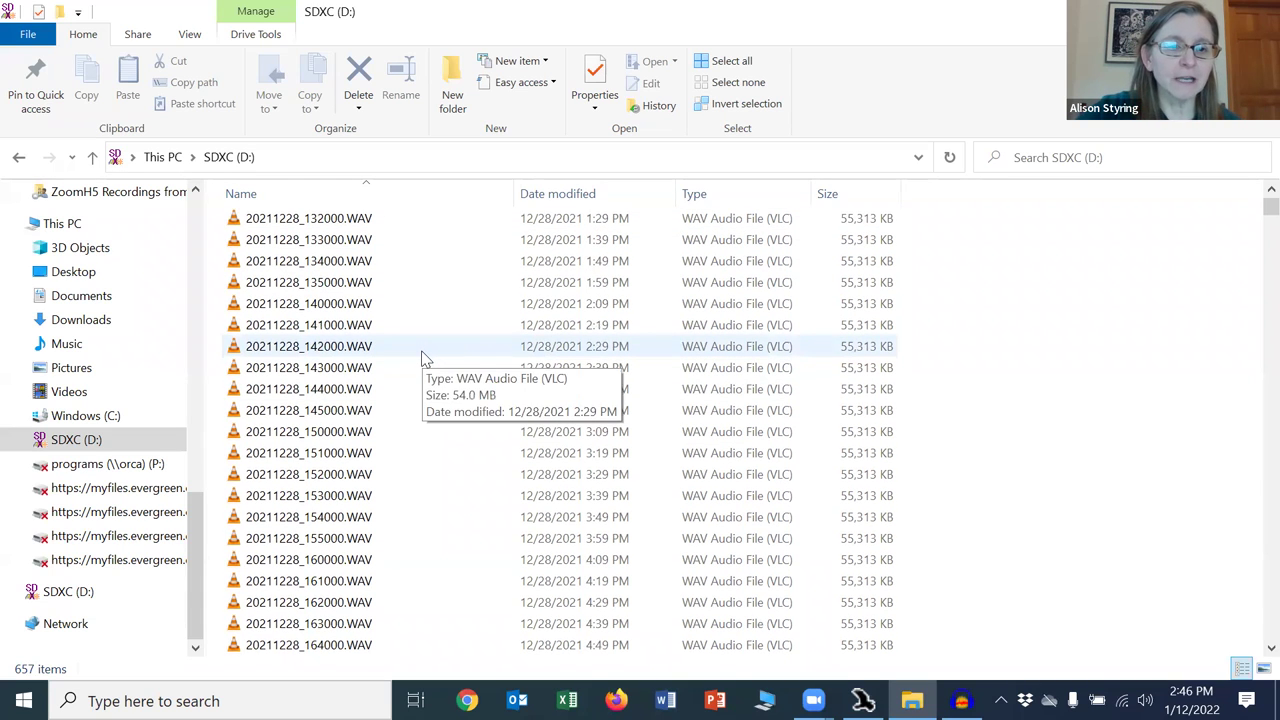
scroll(422, 358, up, 1)
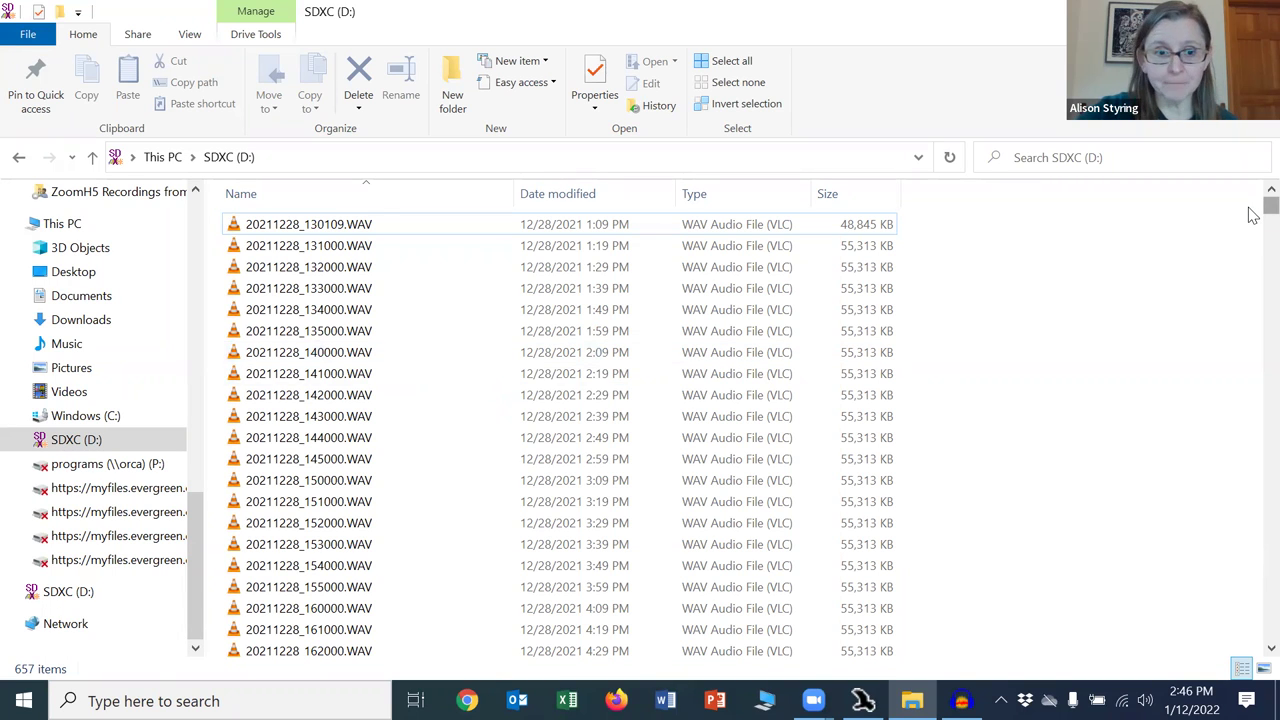
drag(1253, 218, 1250, 250)
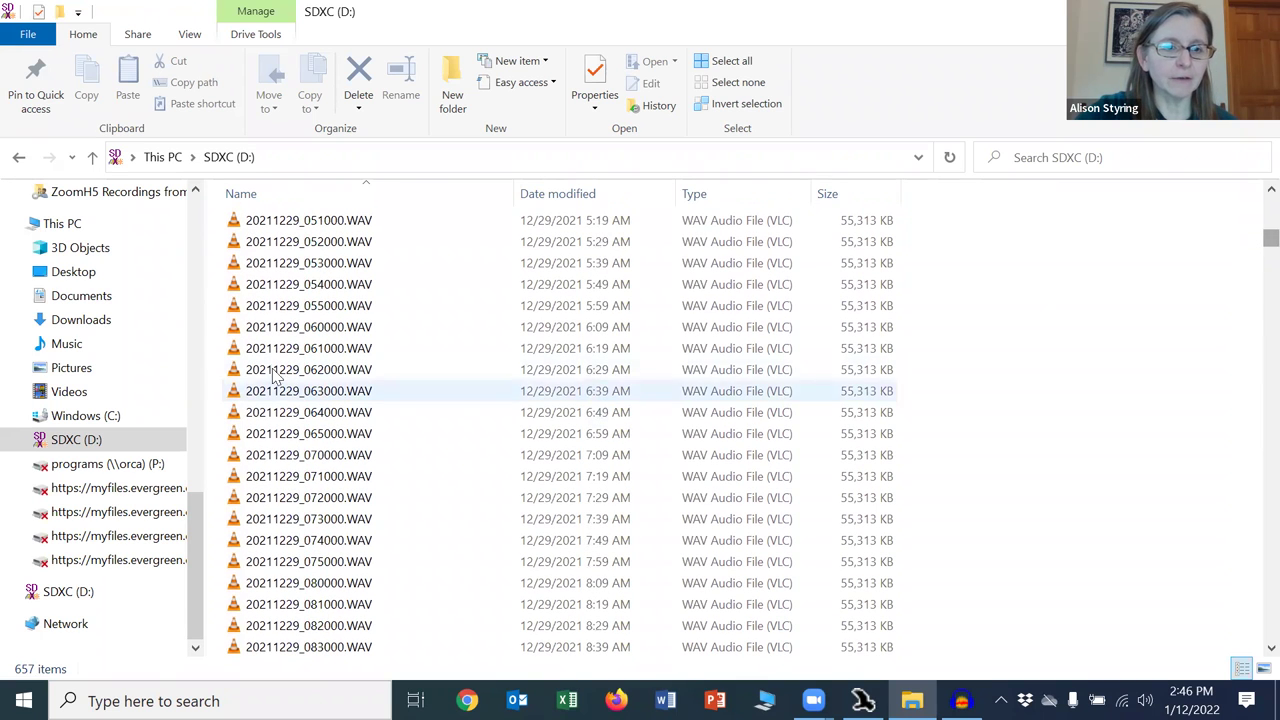
click(341, 521)
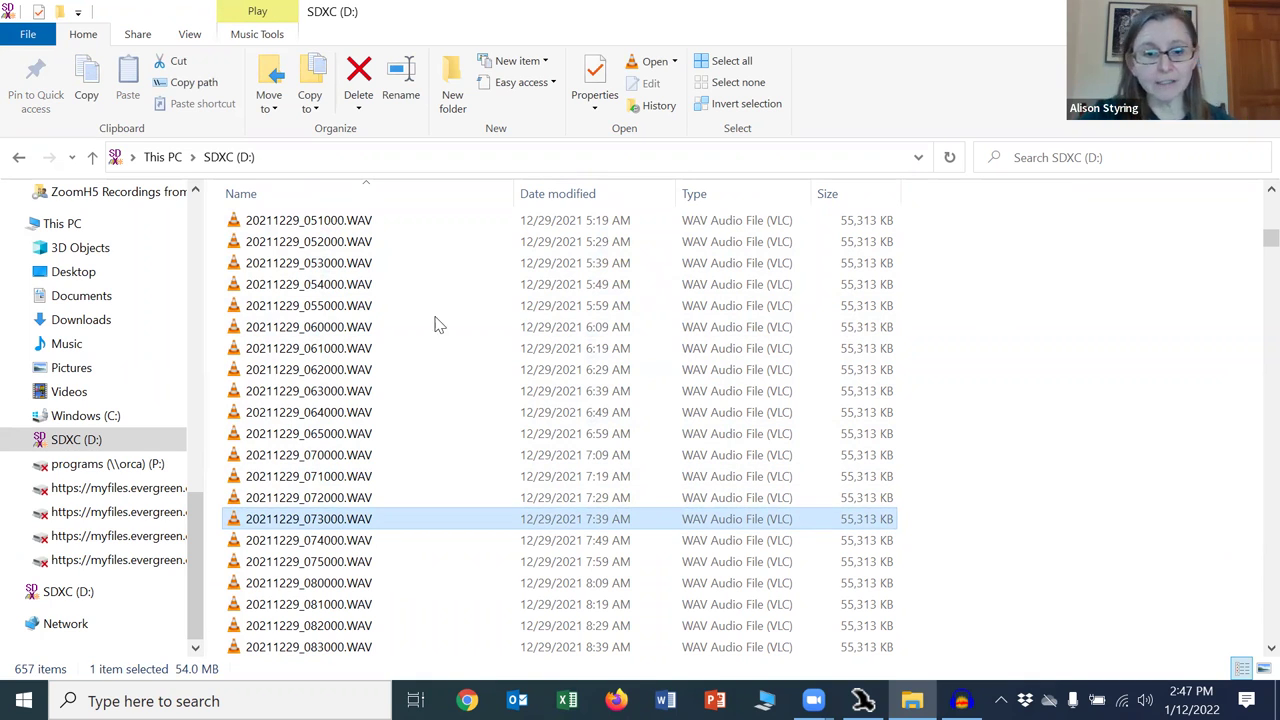
- Load 20211229_073000.WAV from Explorer into Raven Lite as Sound 2 with default window settings
mouse_move(863, 700)
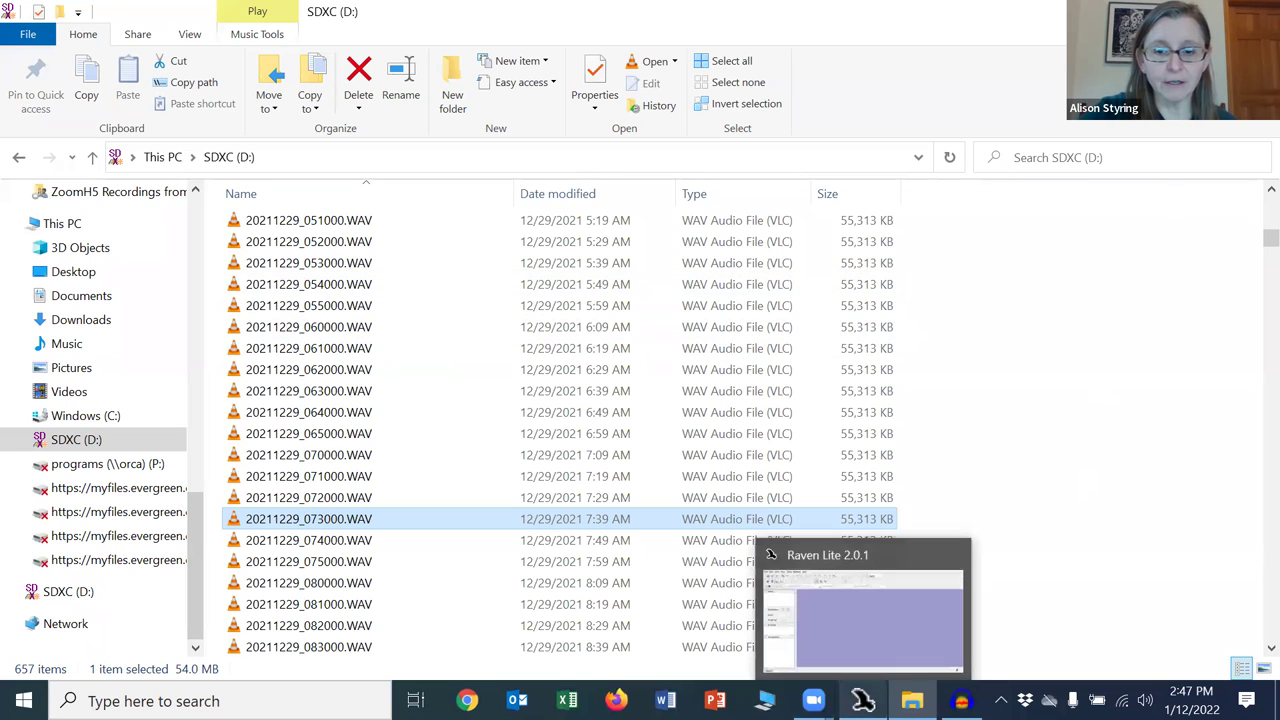
click(863, 700)
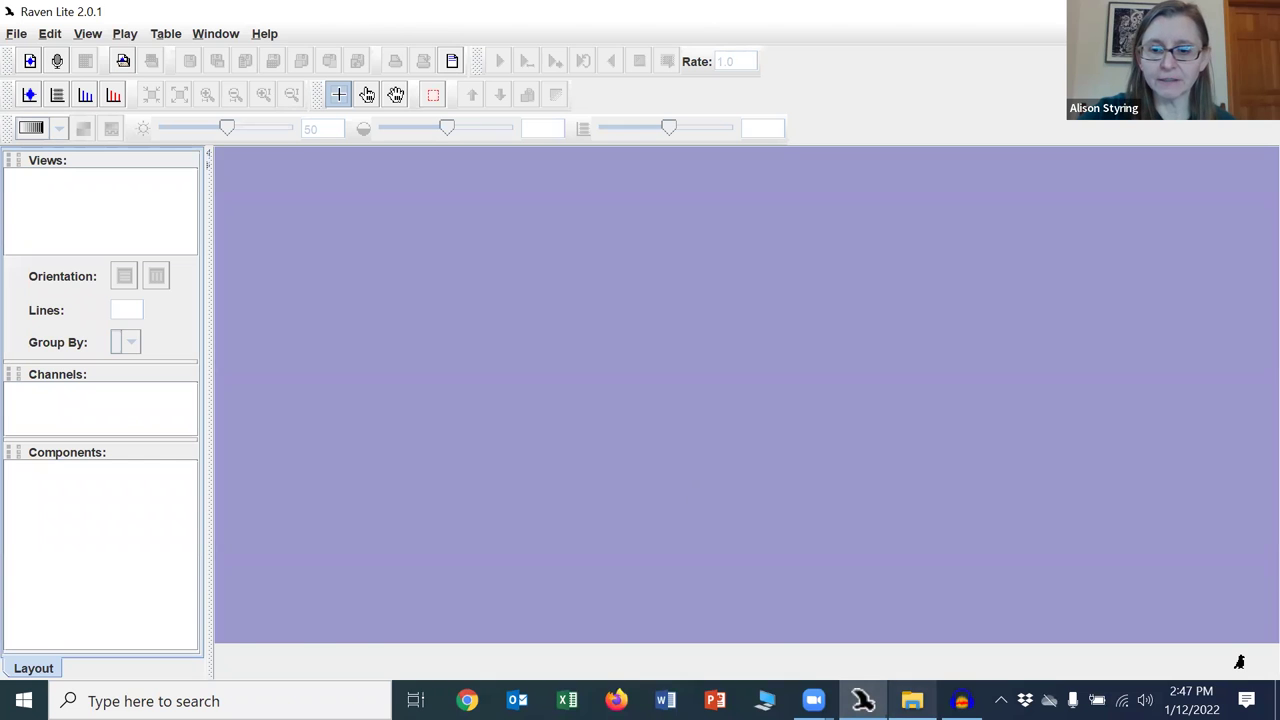
click(912, 700)
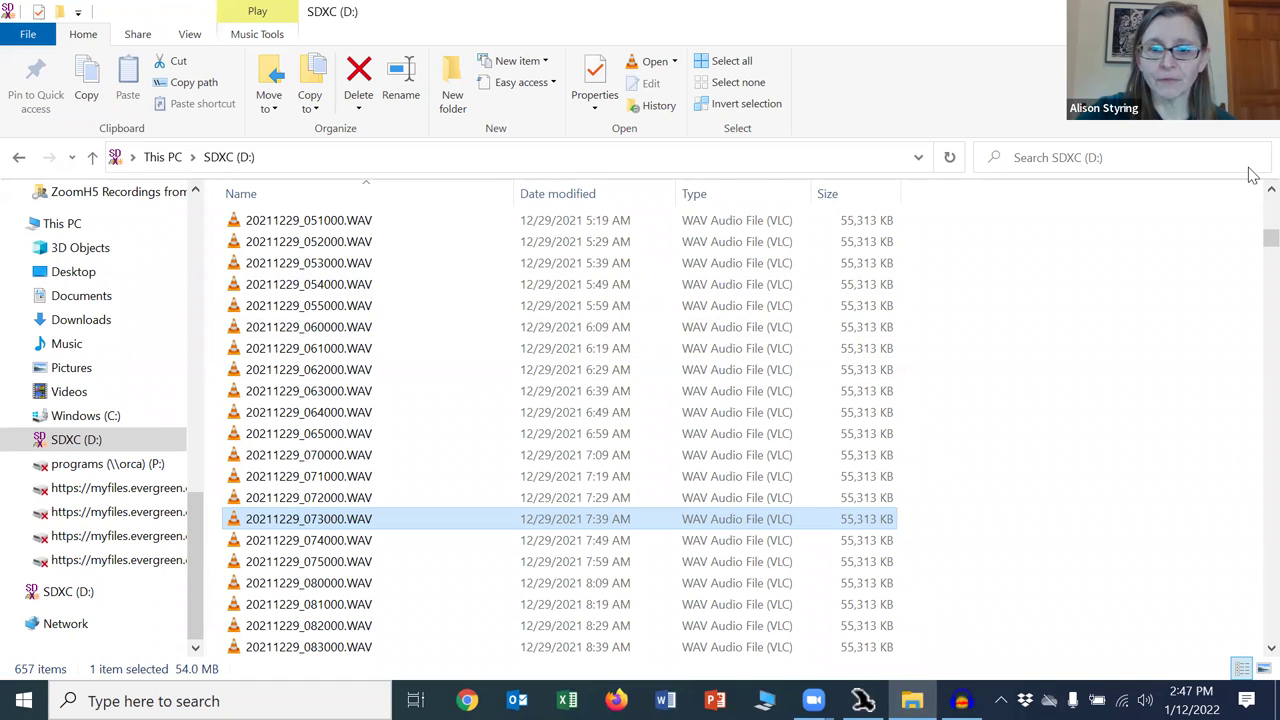
click(1211, 10)
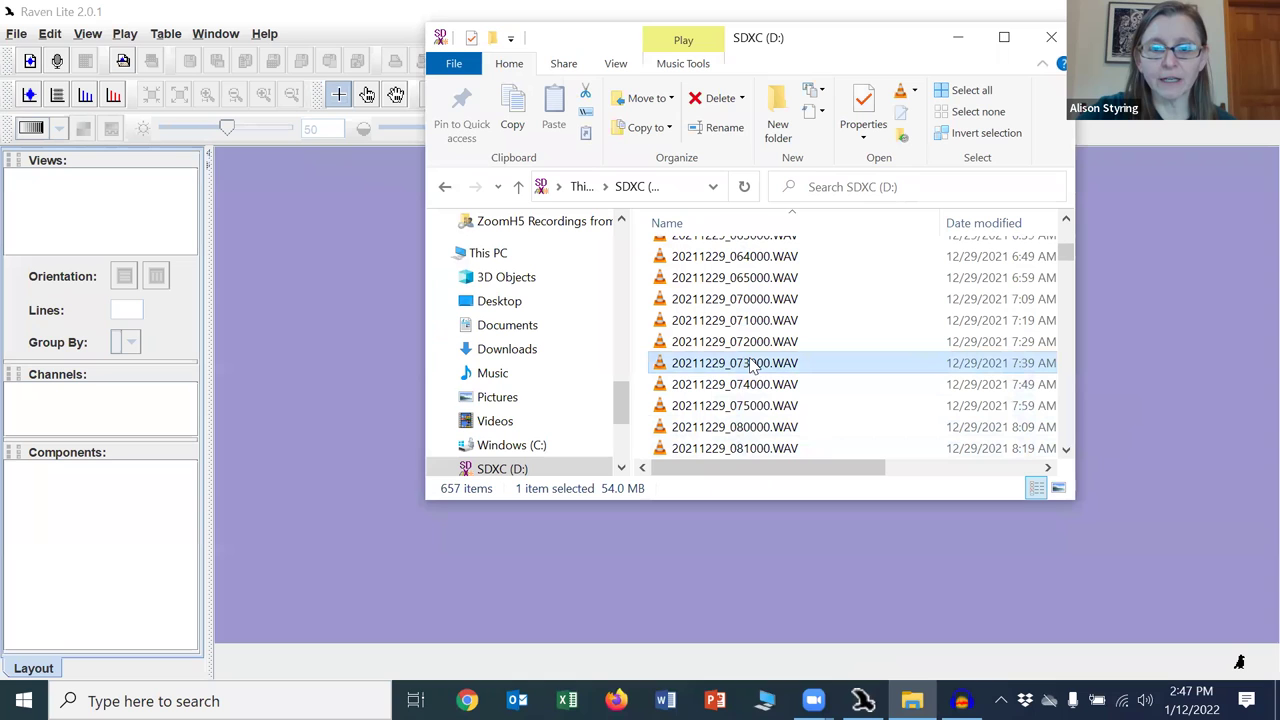
drag(575, 393, 308, 389)
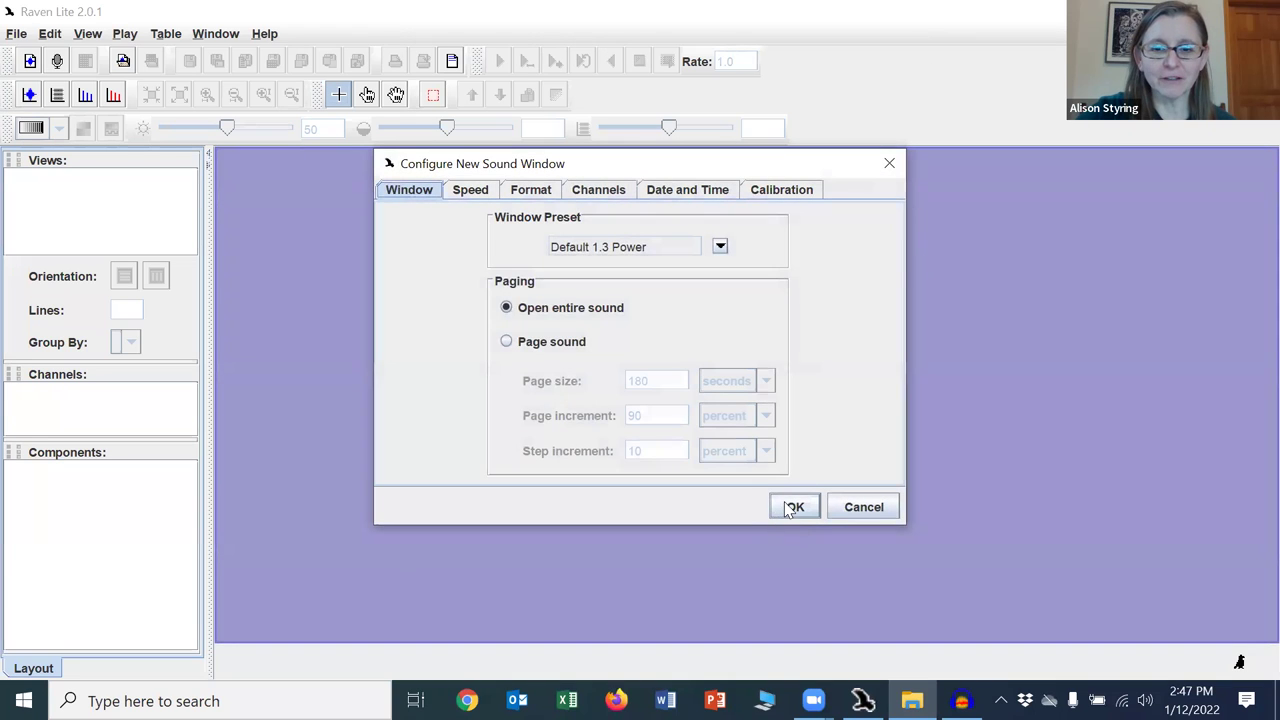
click(778, 510)
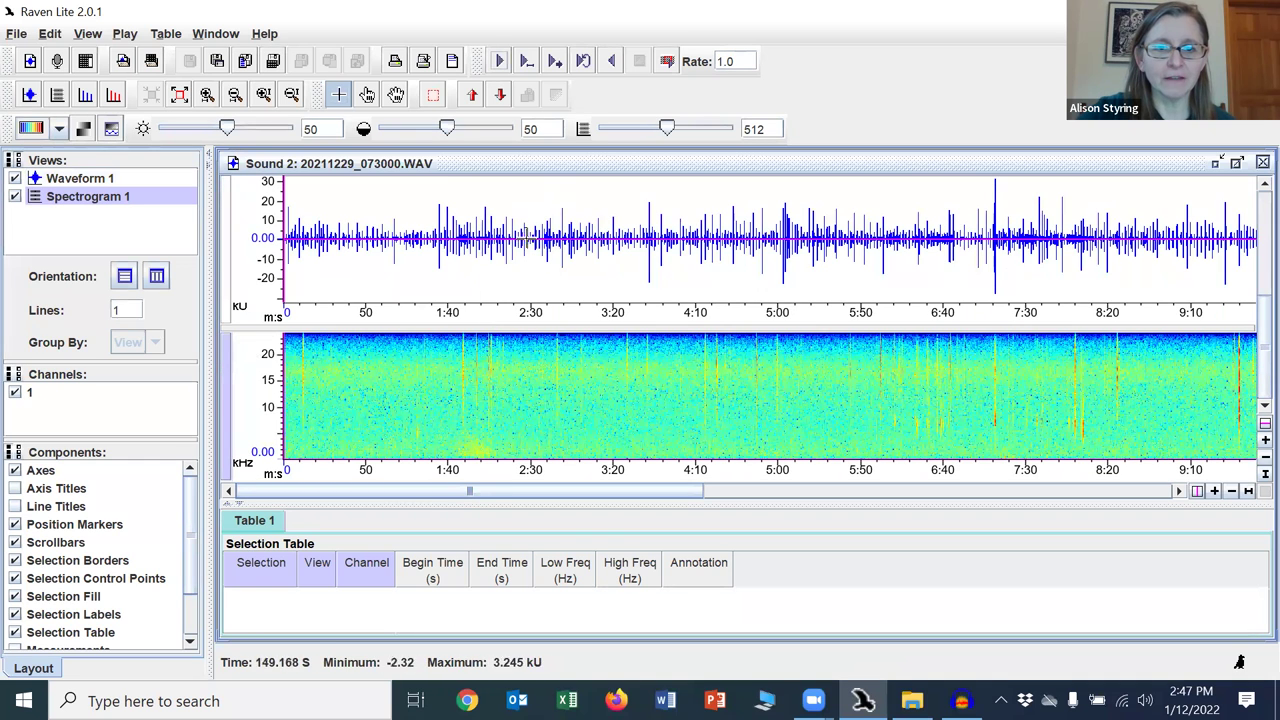
- Delete the waveform view so only the 073000 spectrogram remains
click(524, 210)
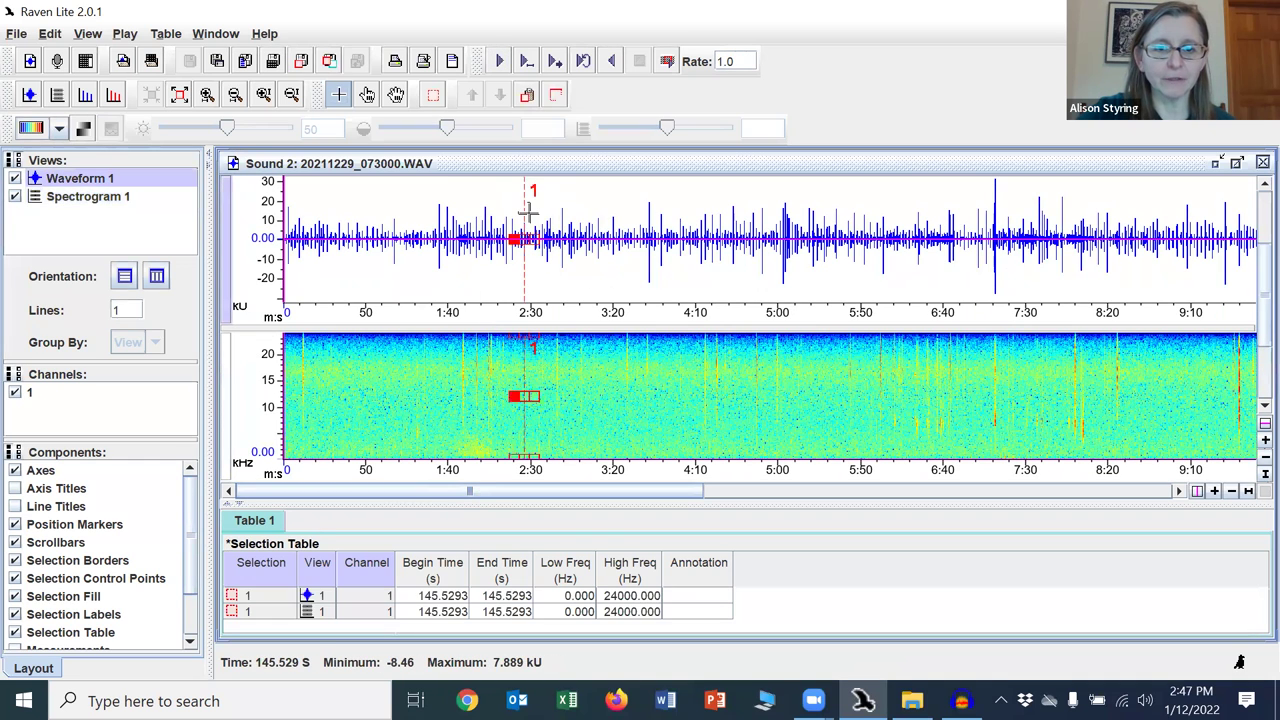
right_click(526, 210)
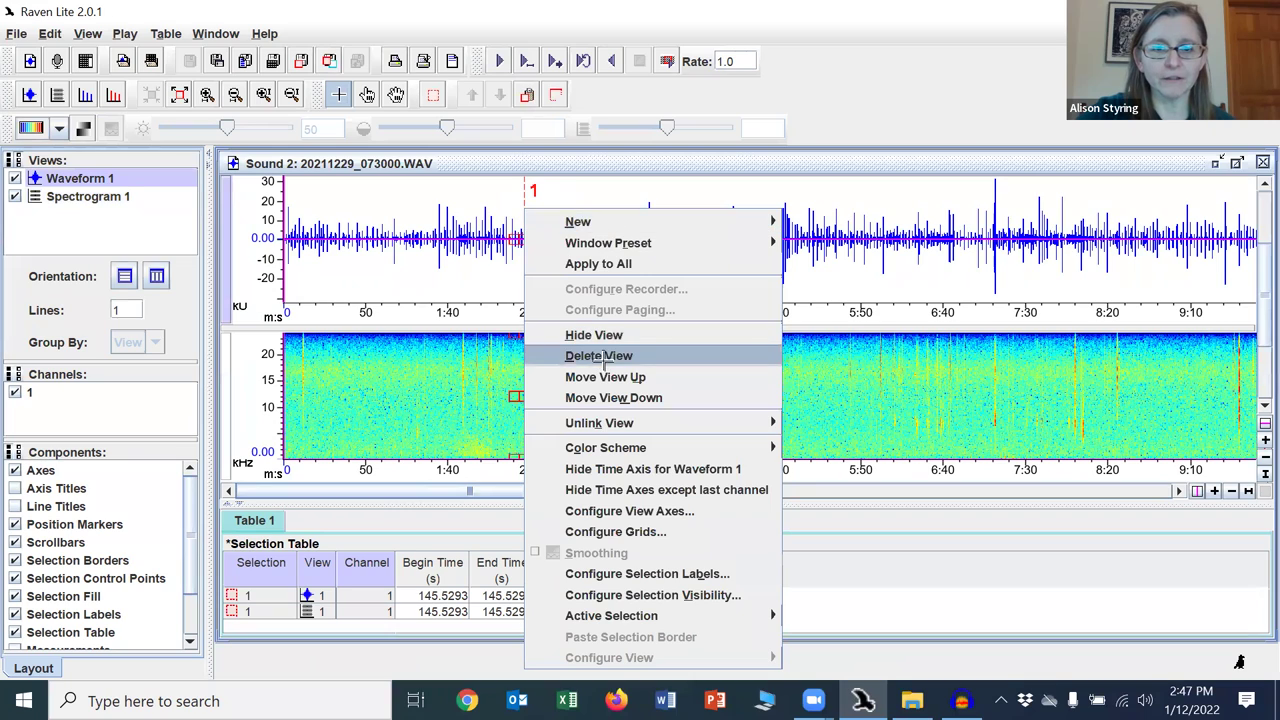
key(Return)
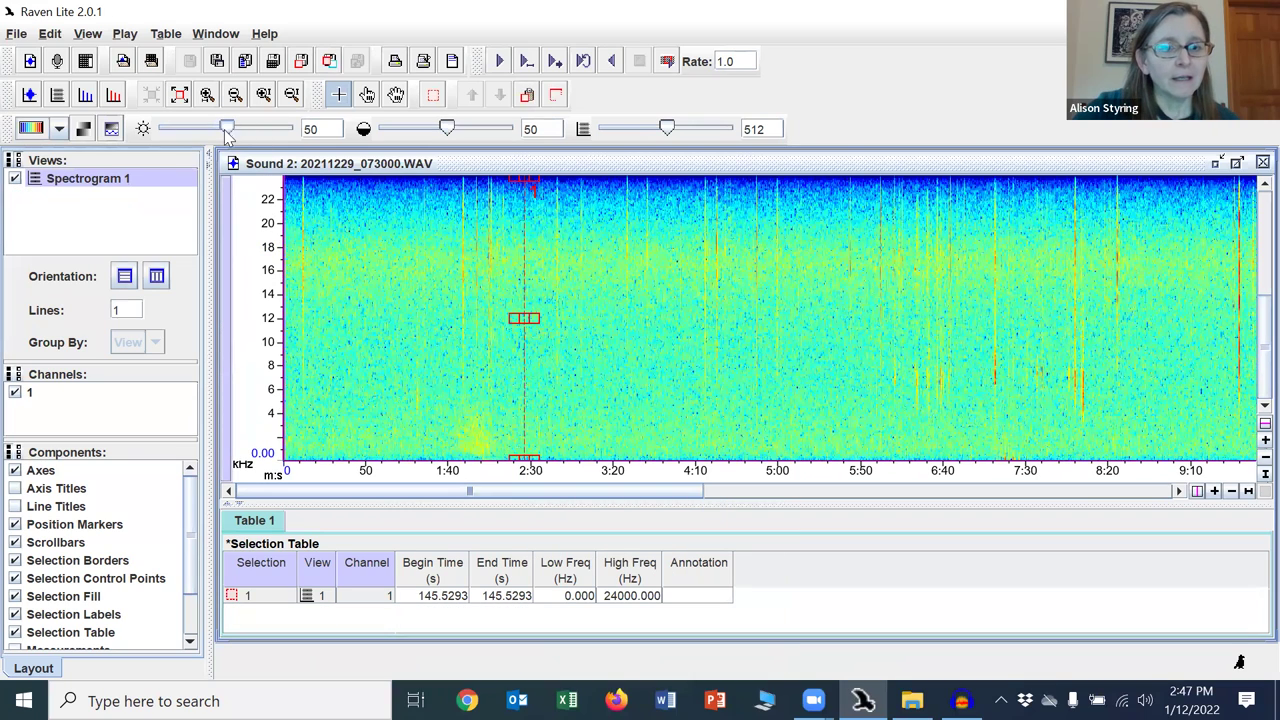
- Render the spectrogram in greyscale with brightness 53 and contrast 81
drag(226, 135, 242, 145)
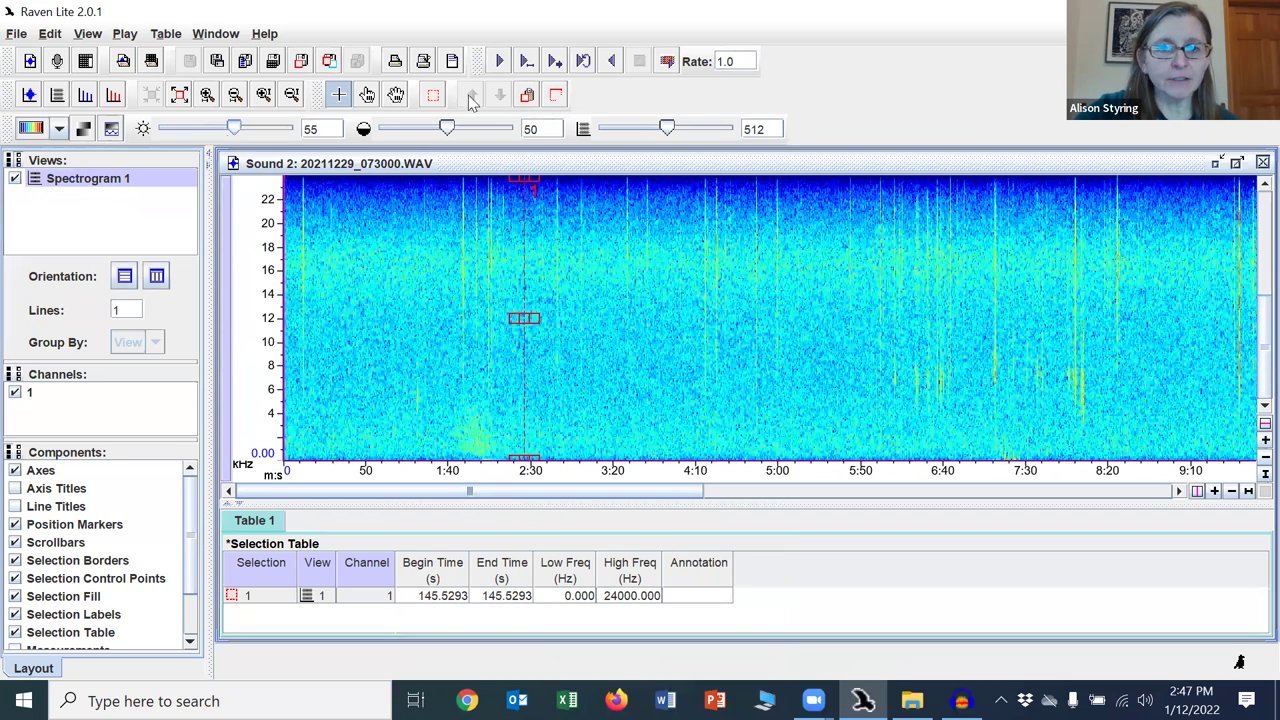
click(59, 131)
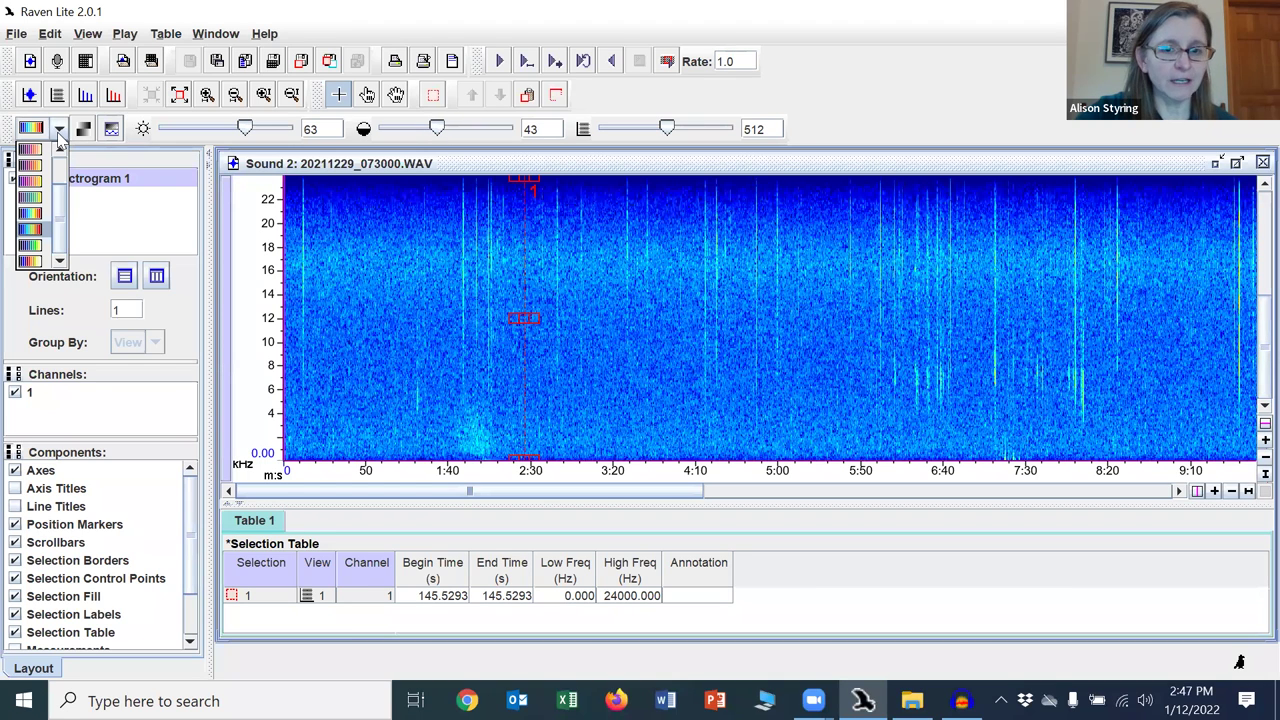
scroll(60, 220, up, 3)
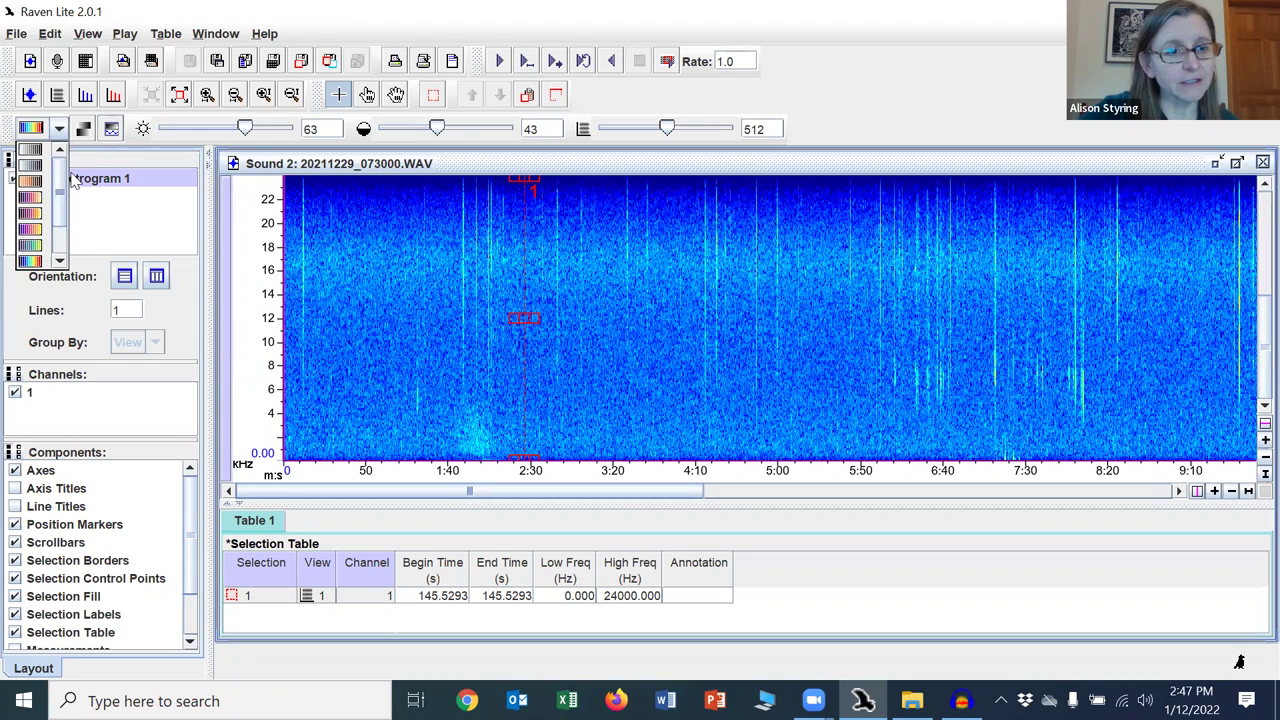
click(46, 150)
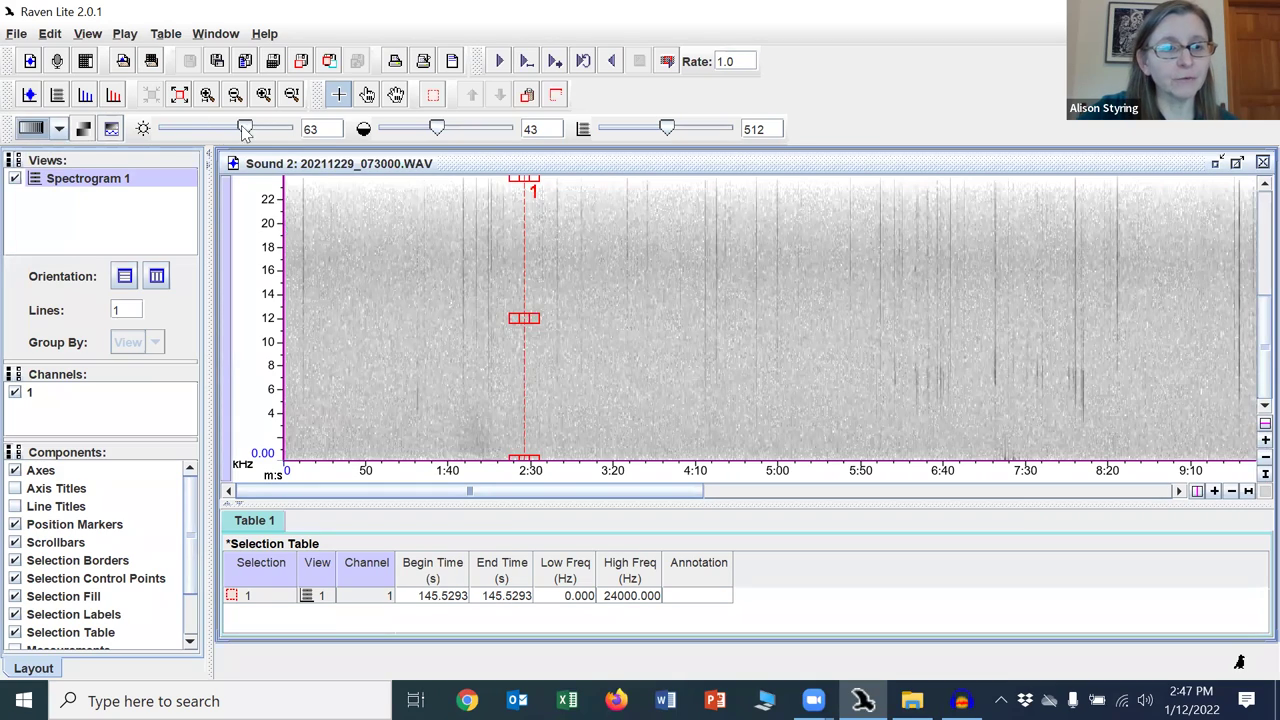
drag(245, 131, 230, 133)
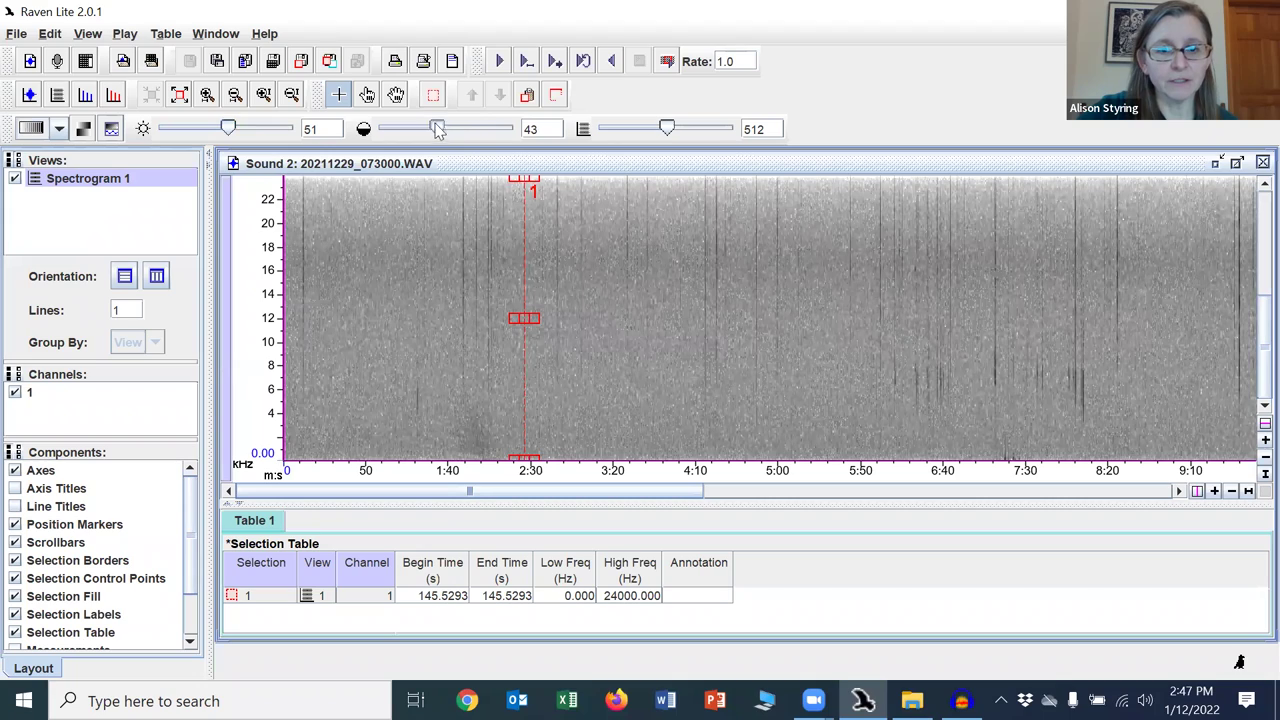
drag(437, 130, 491, 160)
drag(225, 131, 230, 132)
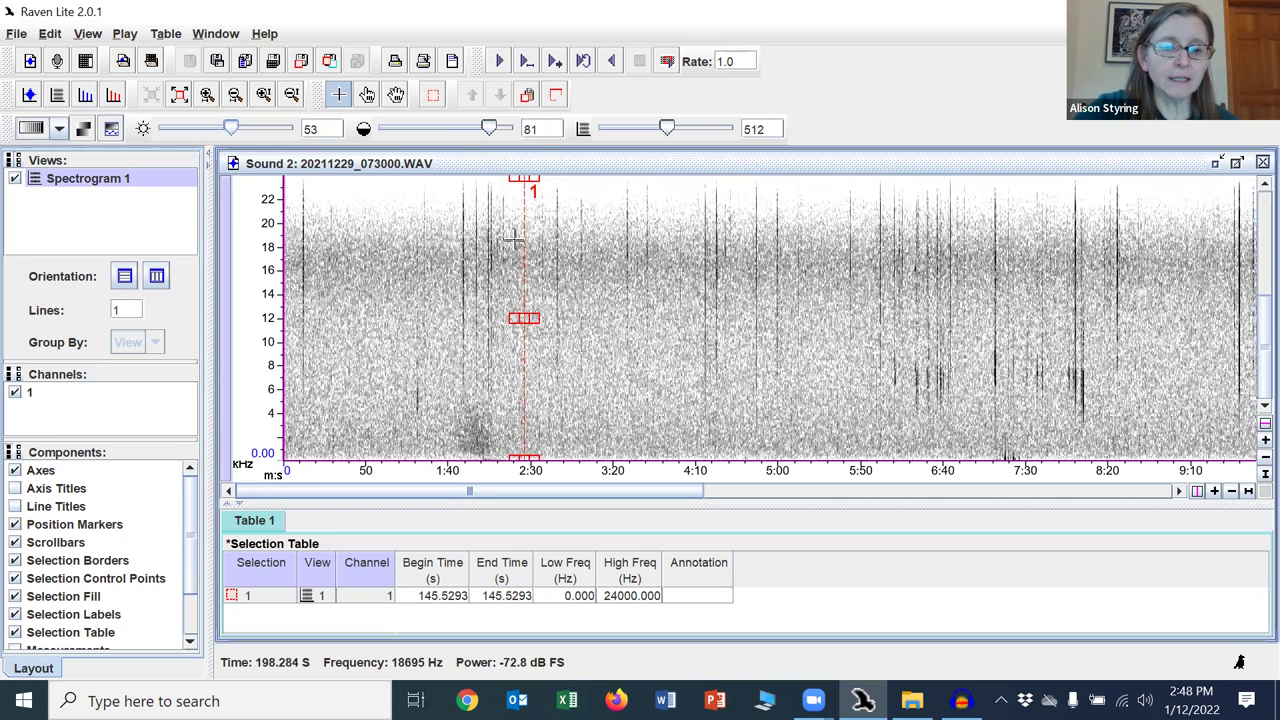
- Zoom the time axis in to show about the first 1:40 of the recording
click(206, 97)
click(206, 97)
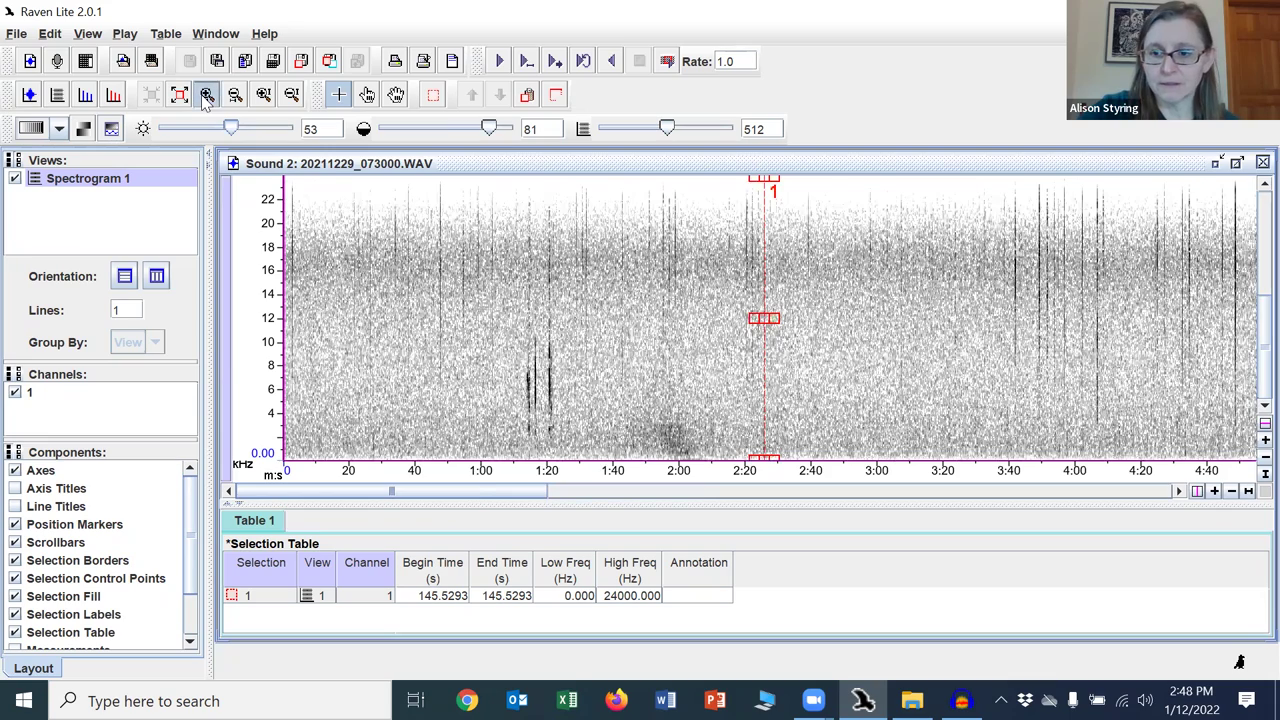
click(206, 97)
click(206, 97)
click(206, 97)
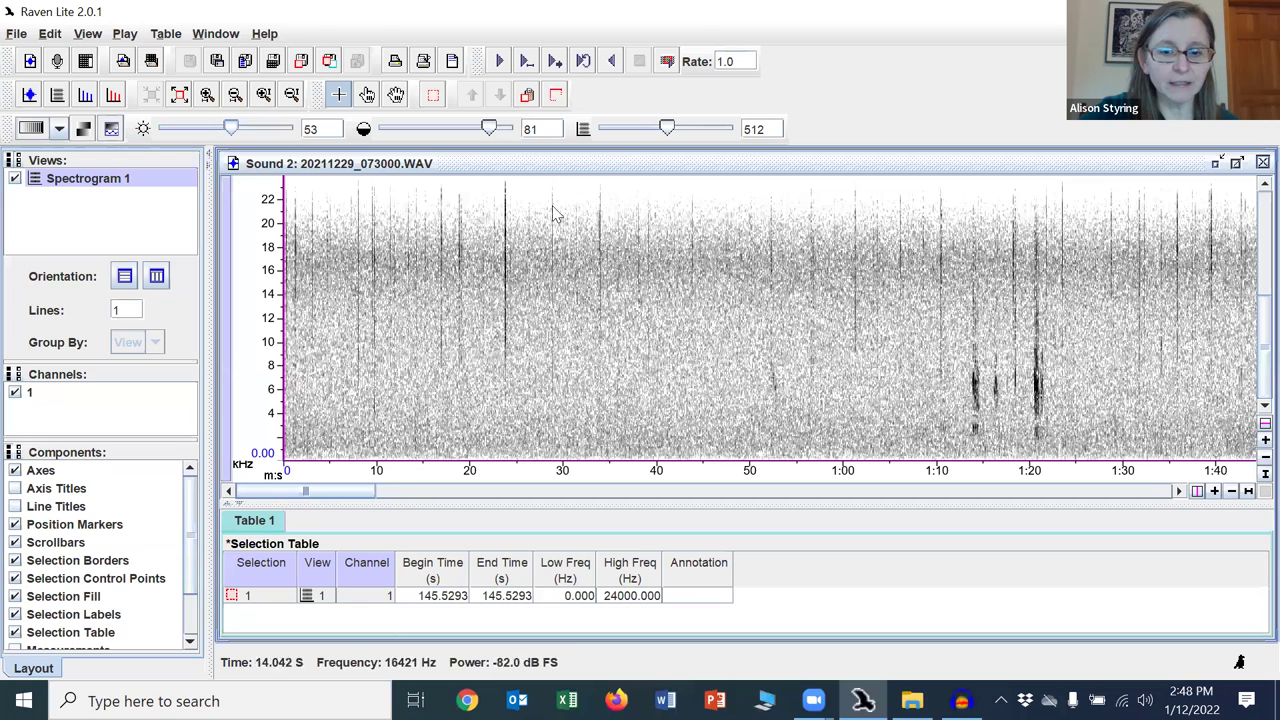
- Listen to candidate calls from points near 5.7 s (7.8 kHz) and 1:11
click(338, 366)
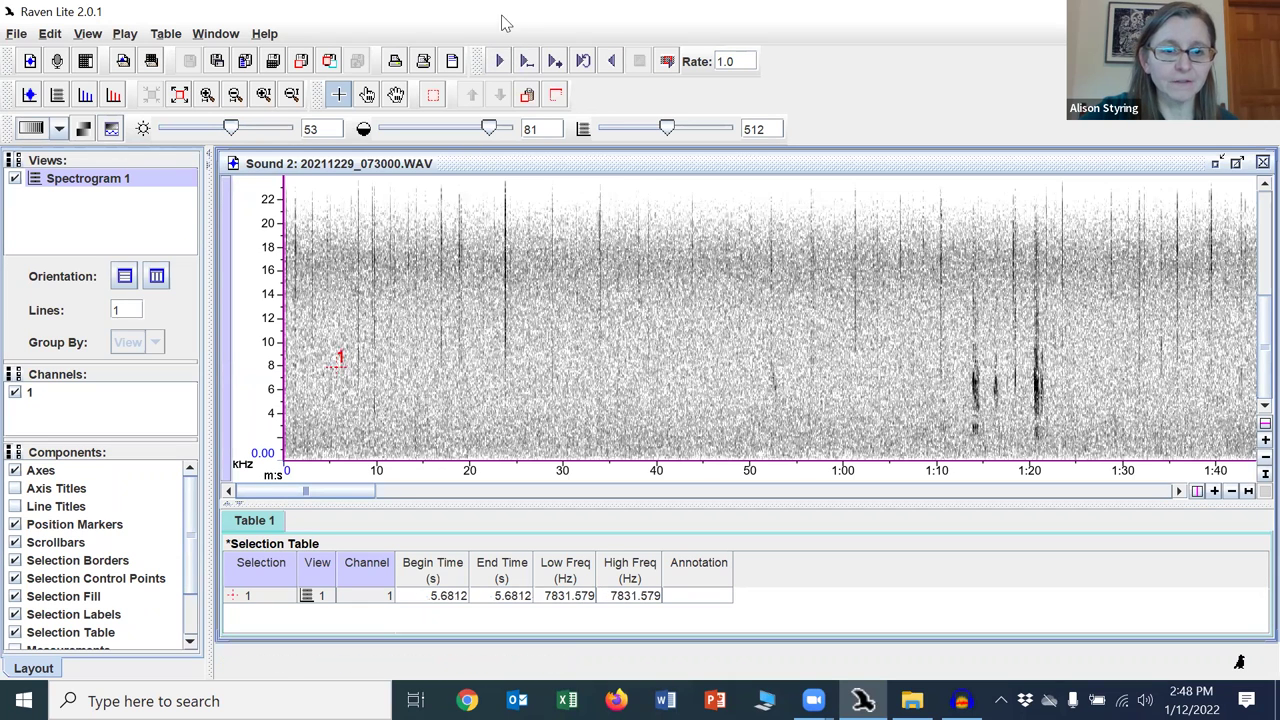
click(500, 62)
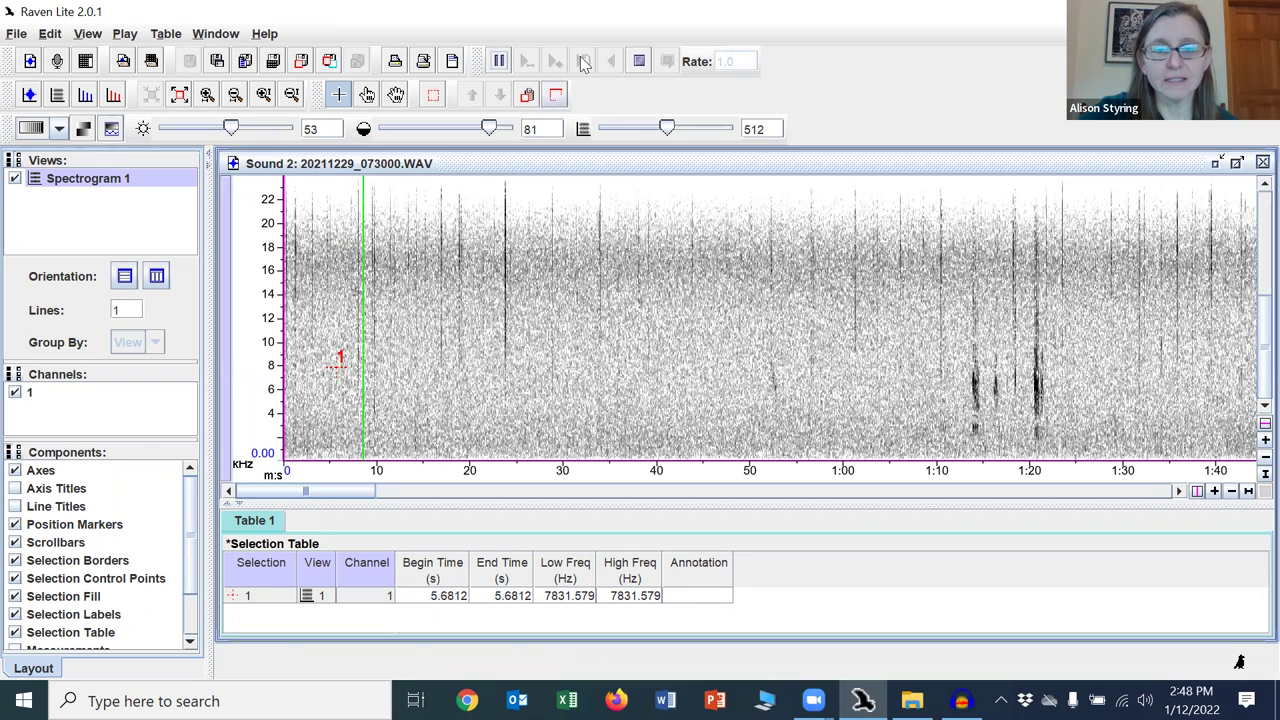
click(640, 62)
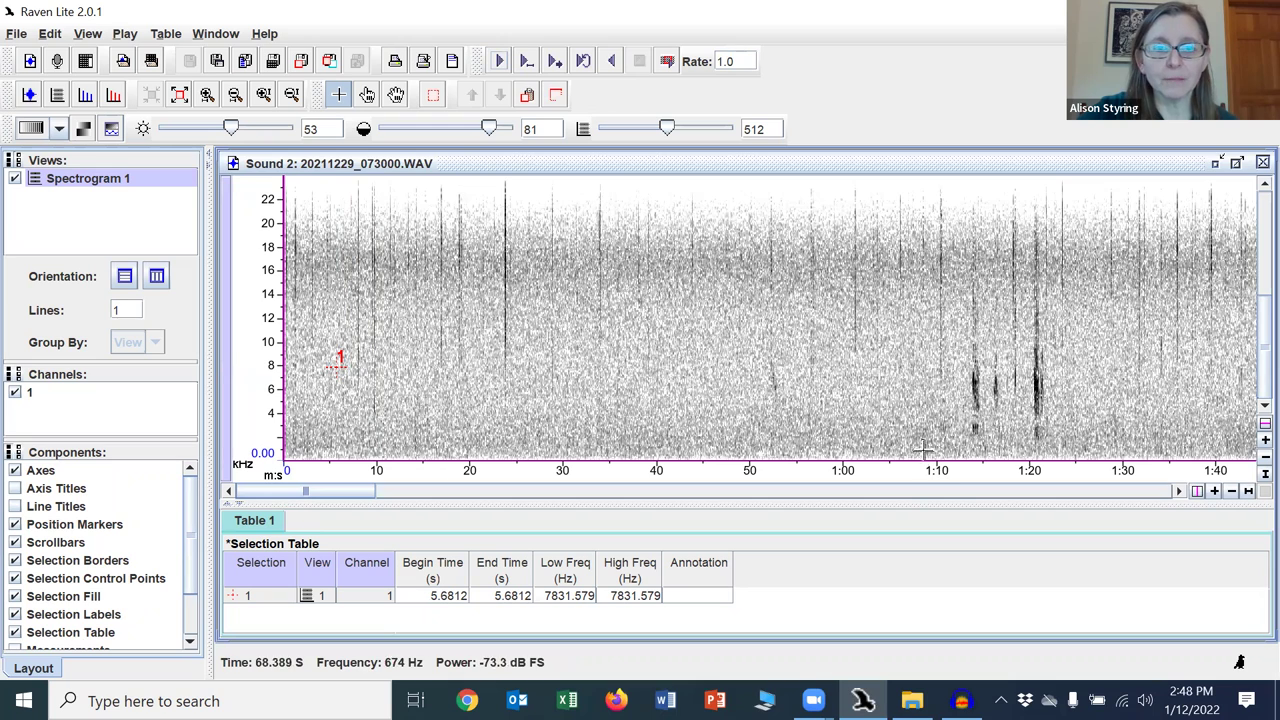
click(948, 396)
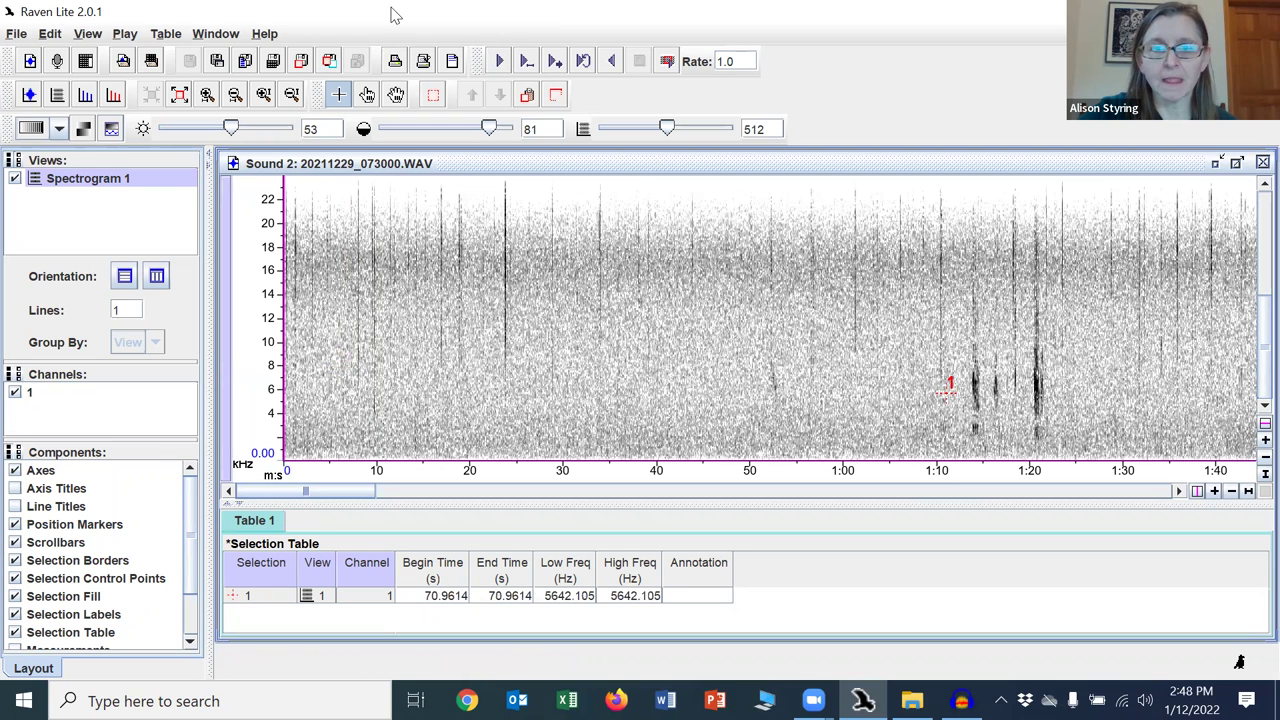
click(499, 61)
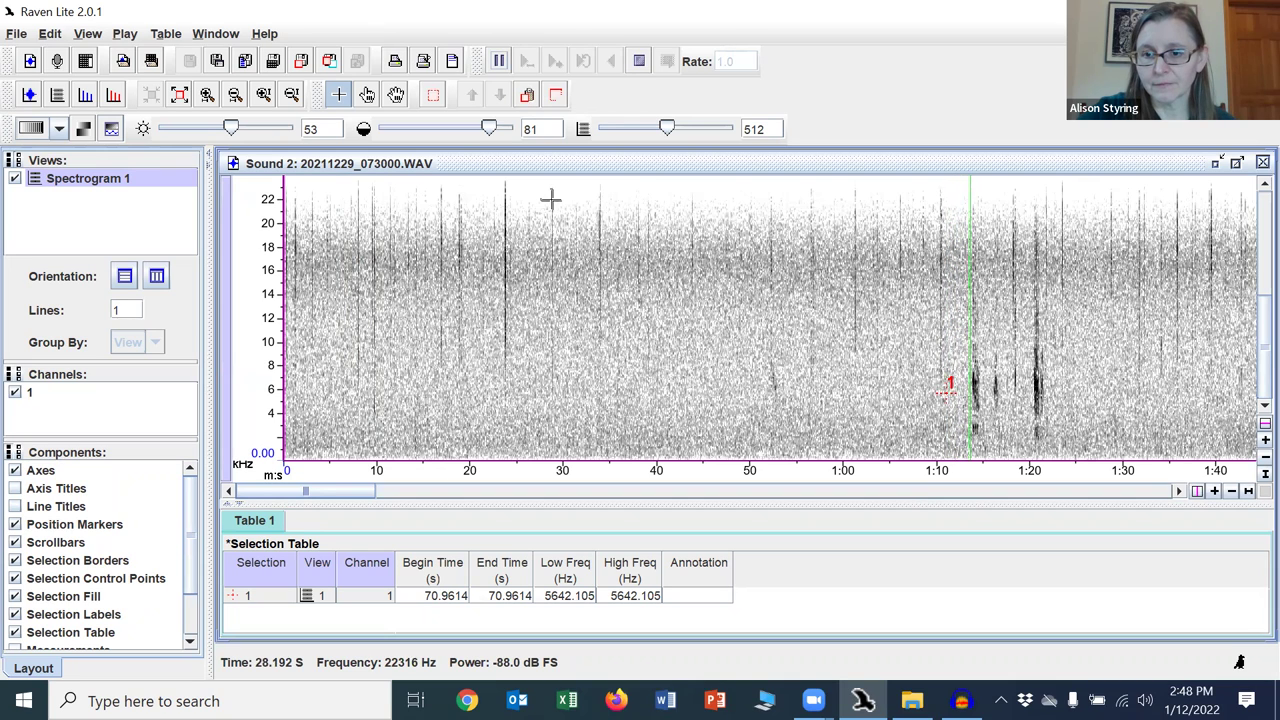
click(637, 63)
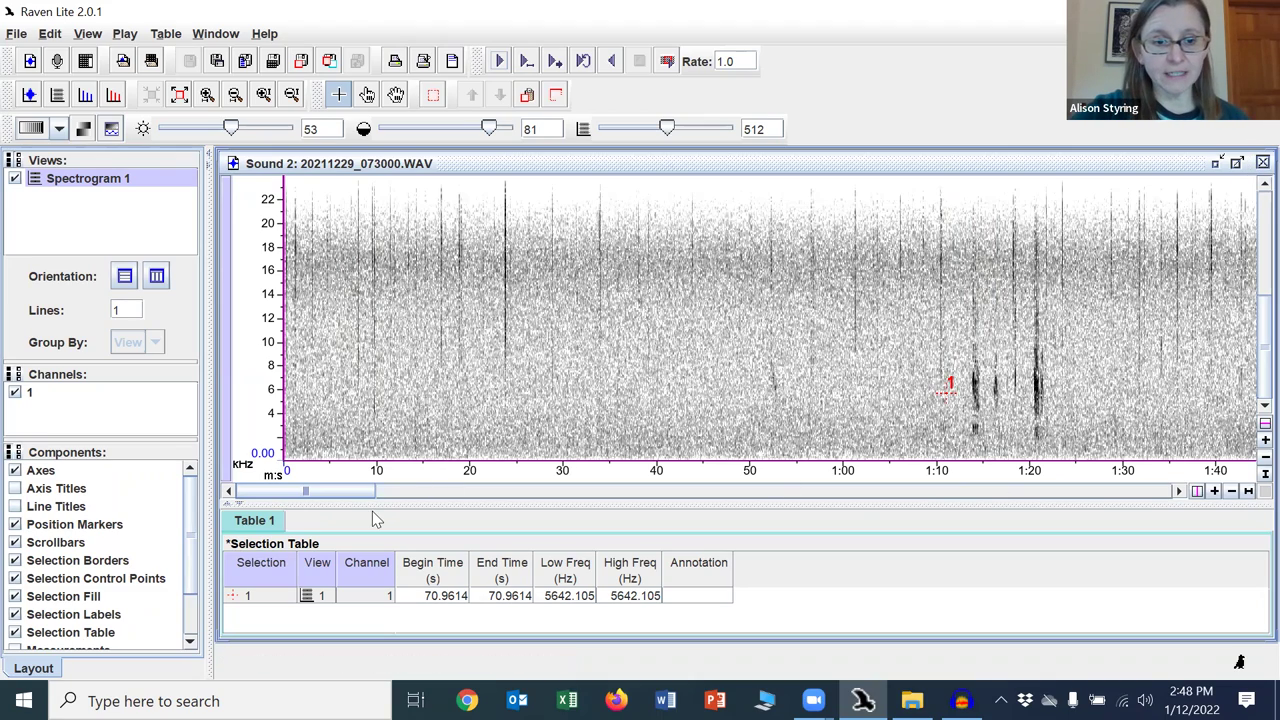
- Audition possible calls near 6:20 and 7:25, scrolling on to the file's end
drag(314, 498, 462, 502)
drag(565, 497, 740, 495)
click(698, 352)
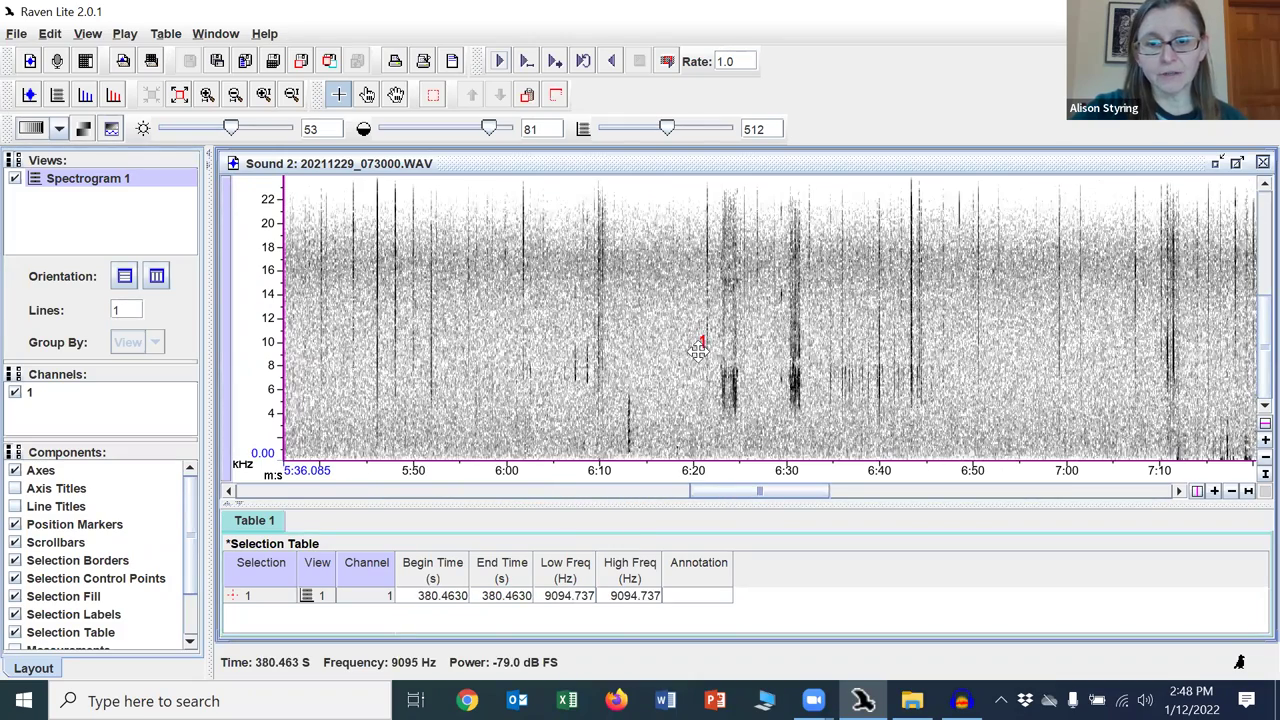
click(497, 62)
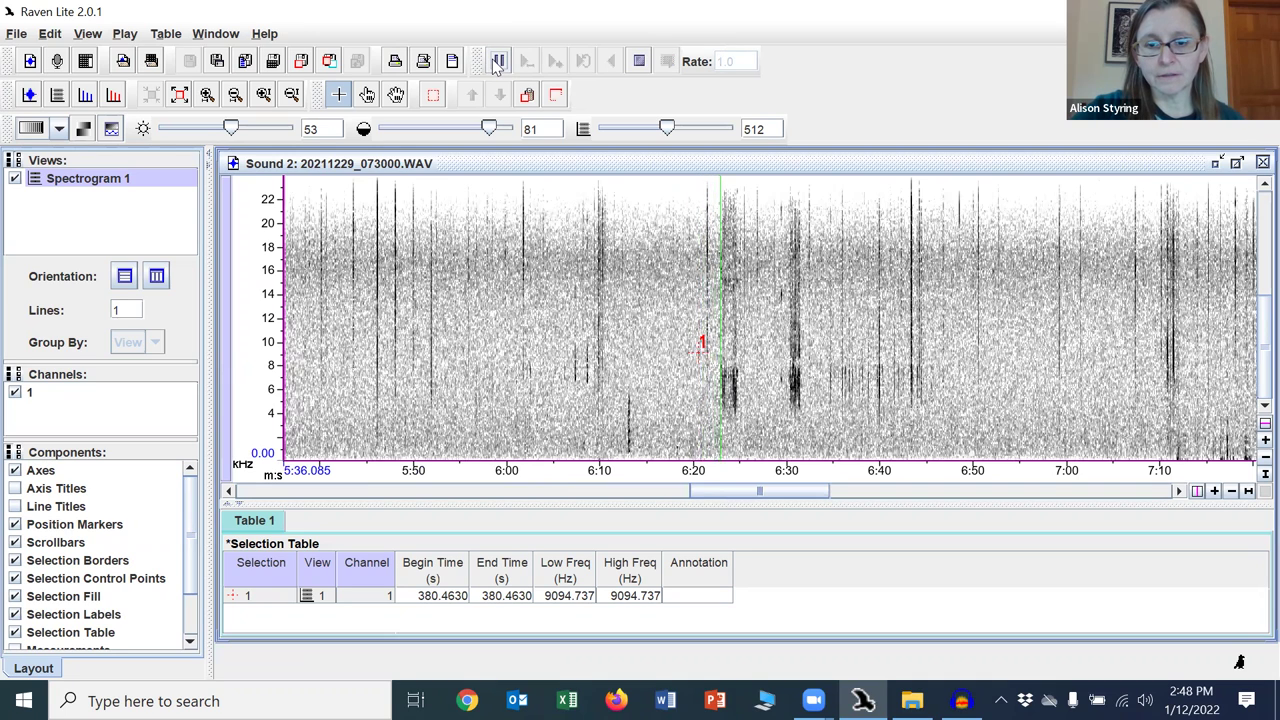
click(641, 63)
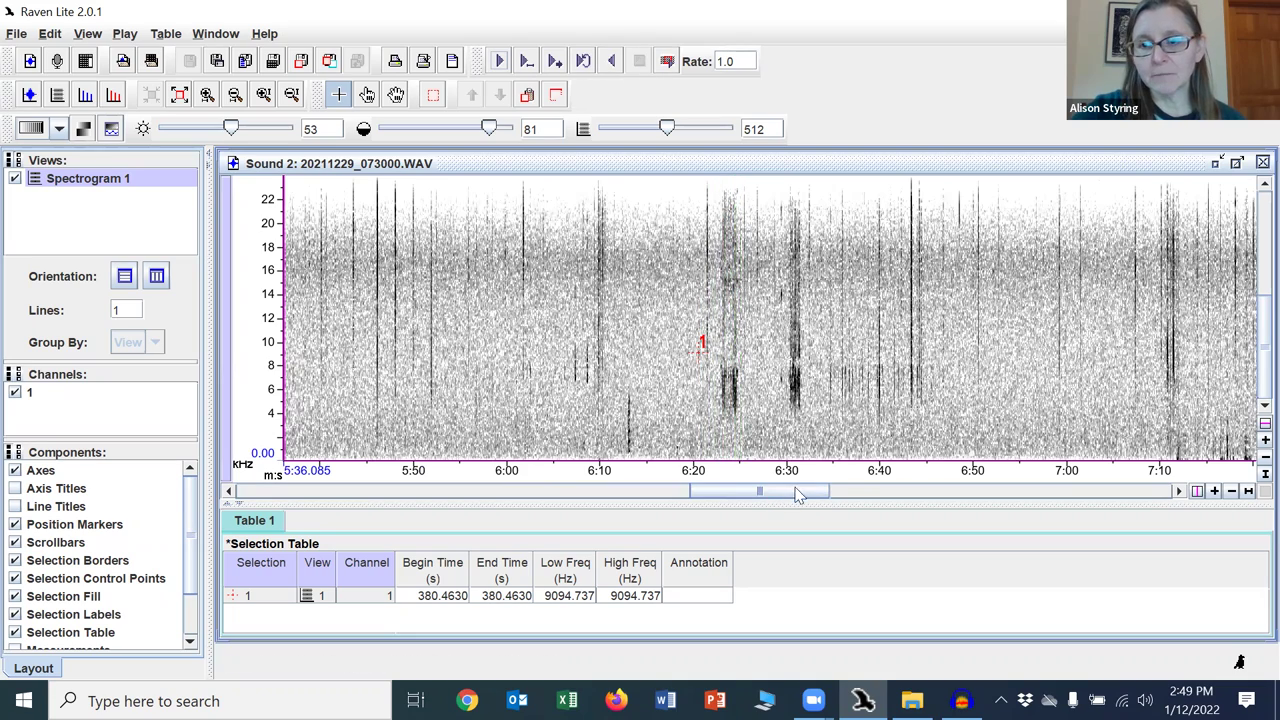
drag(797, 495, 887, 491)
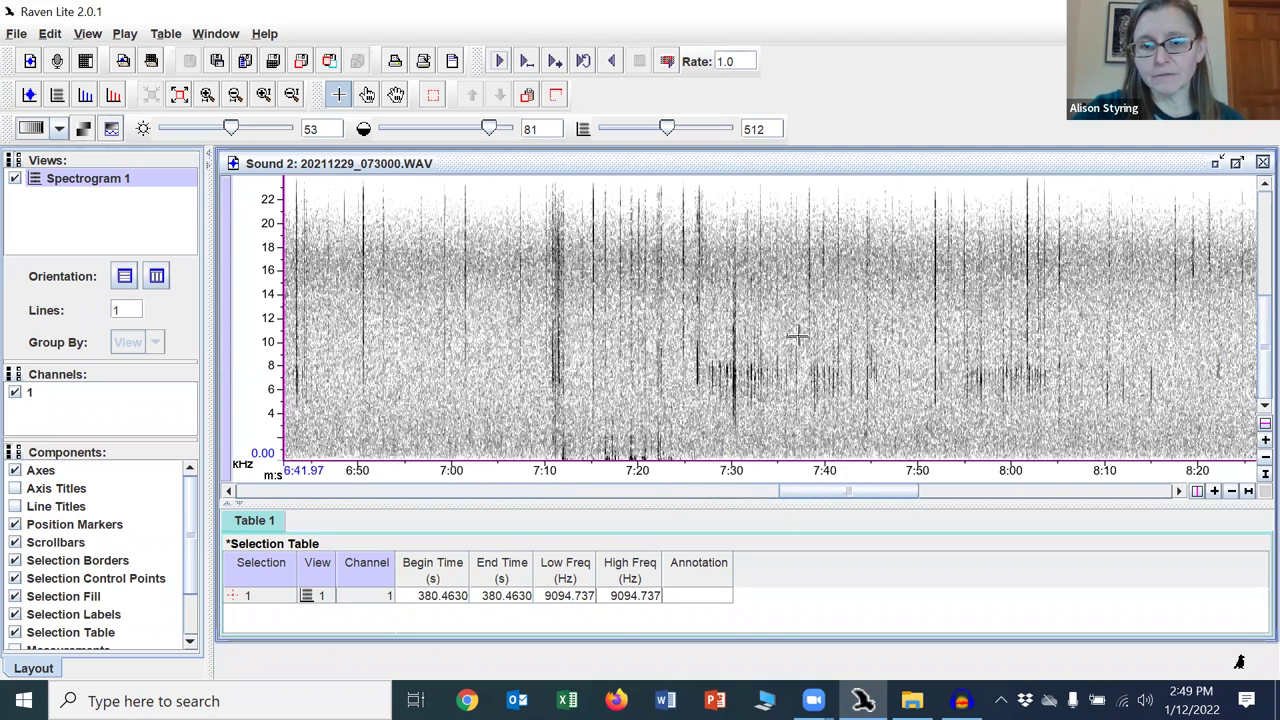
click(688, 362)
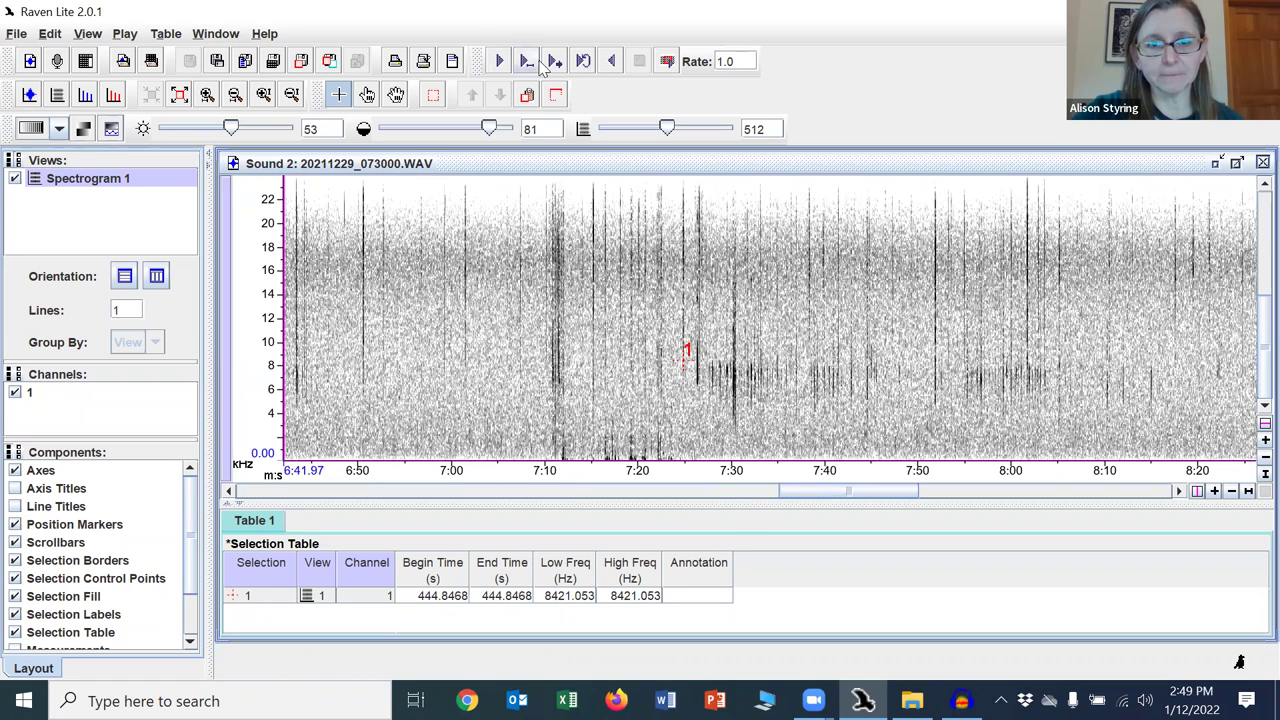
click(502, 62)
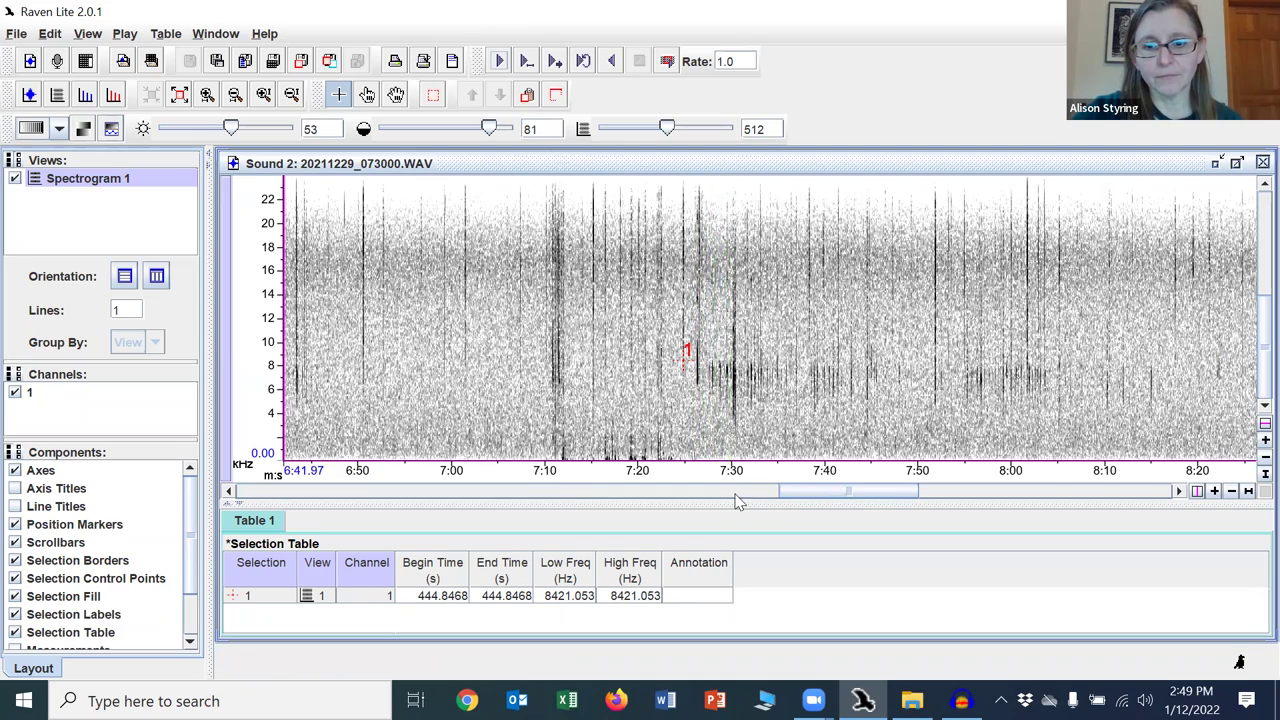
drag(840, 490, 1000, 437)
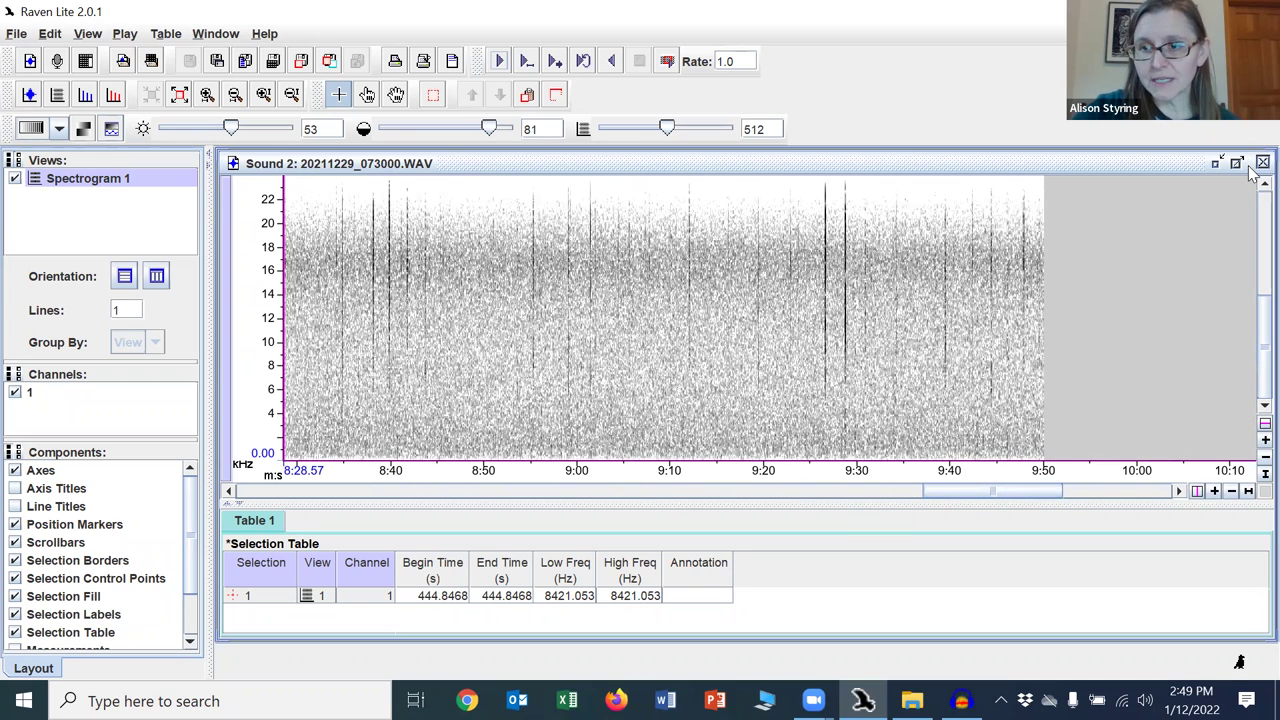
- Close the 073000 sound without saving and load 20211229_072000.WAV with default settings
click(1262, 162)
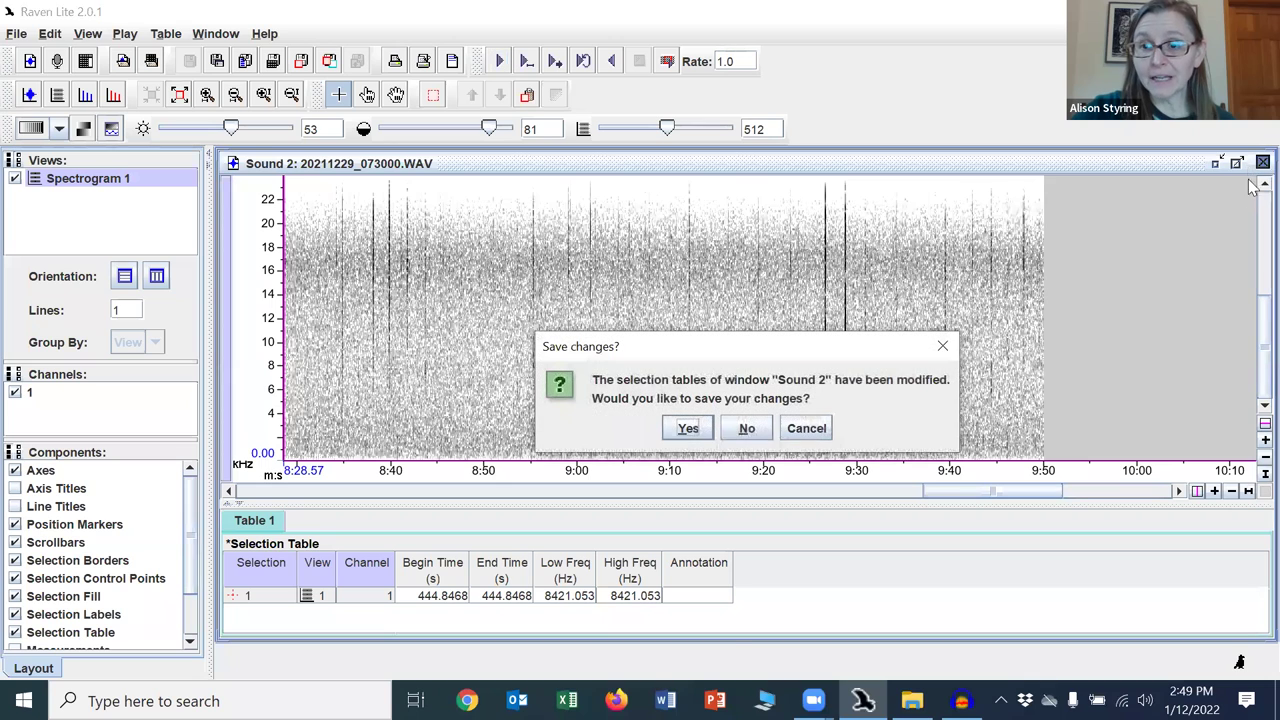
click(747, 428)
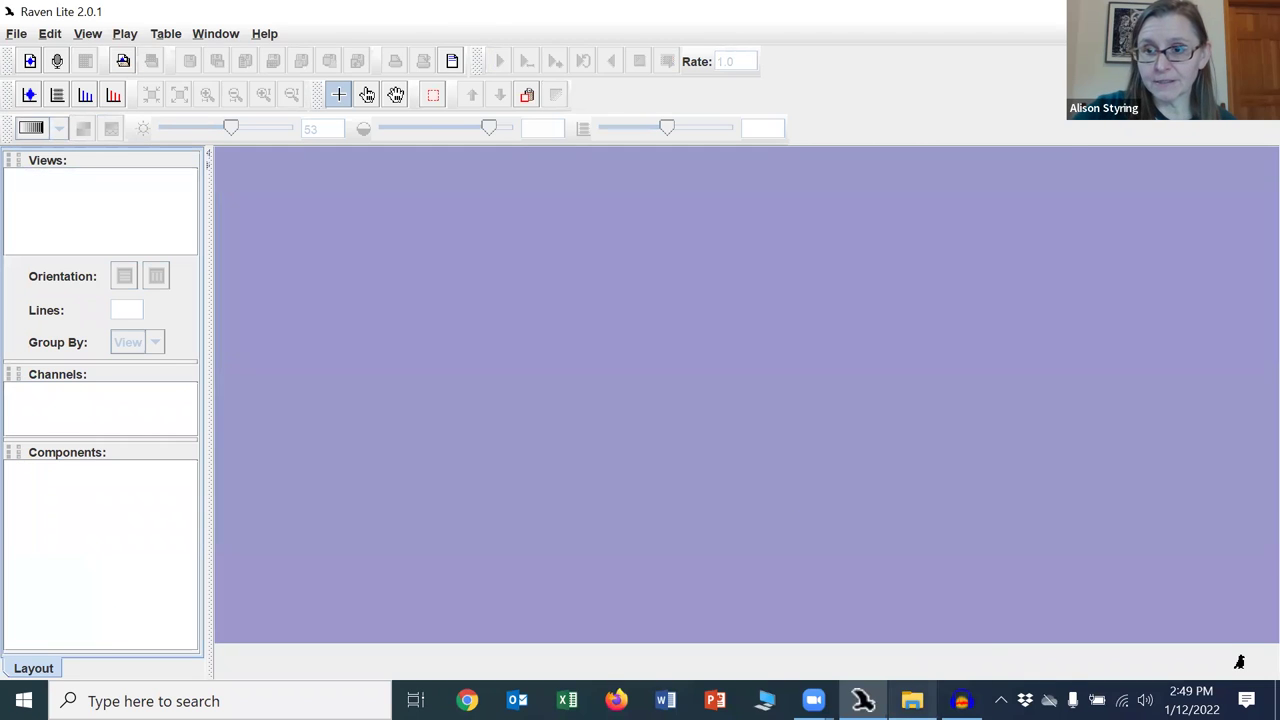
click(912, 700)
click(813, 341)
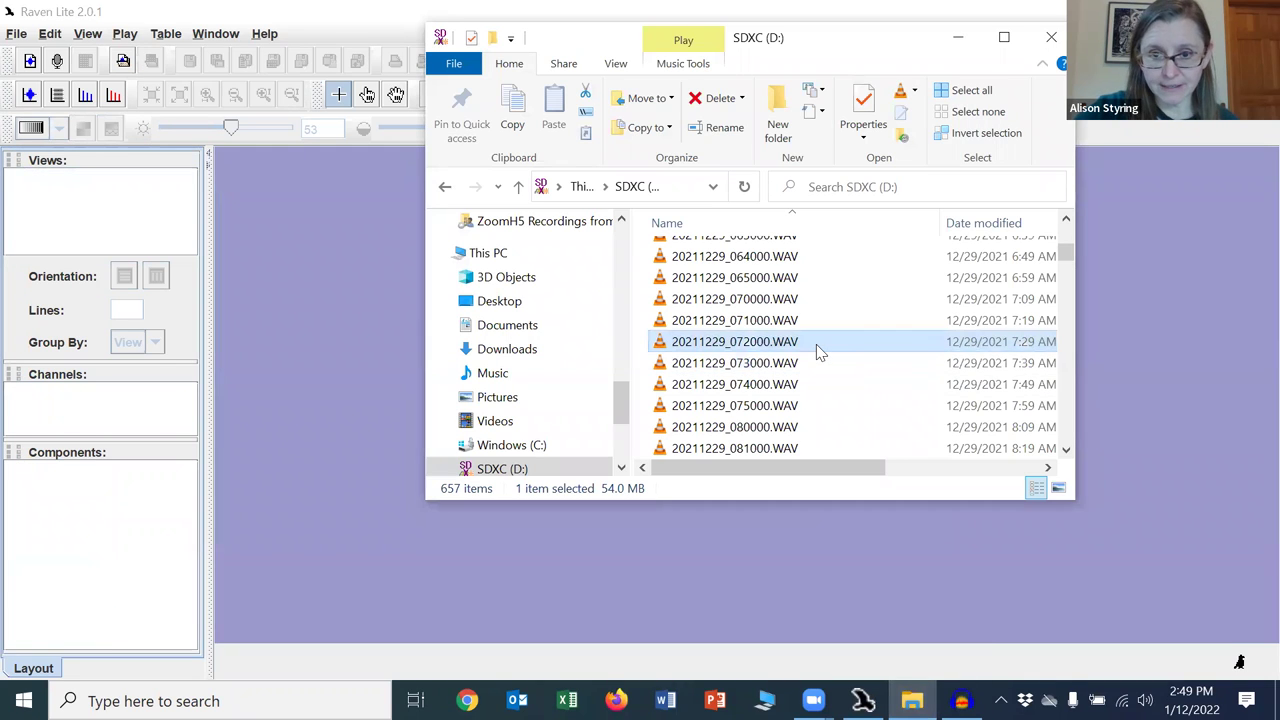
drag(392, 377, 336, 385)
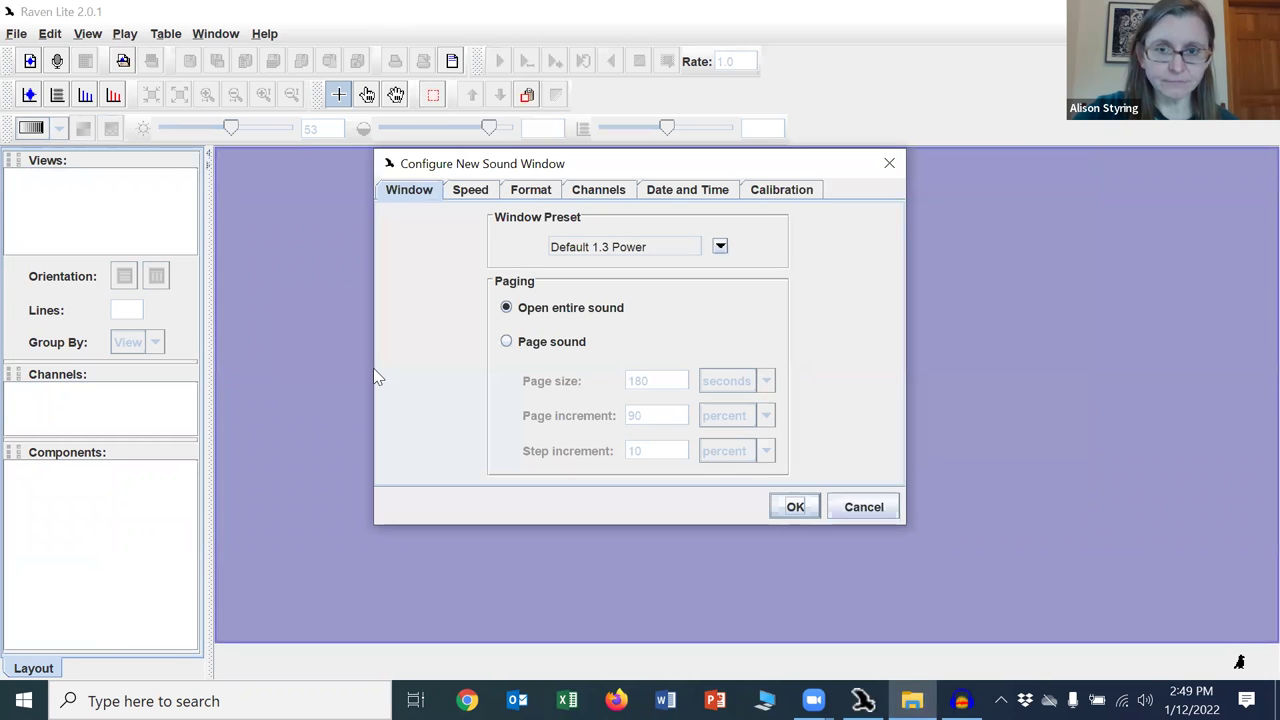
click(795, 506)
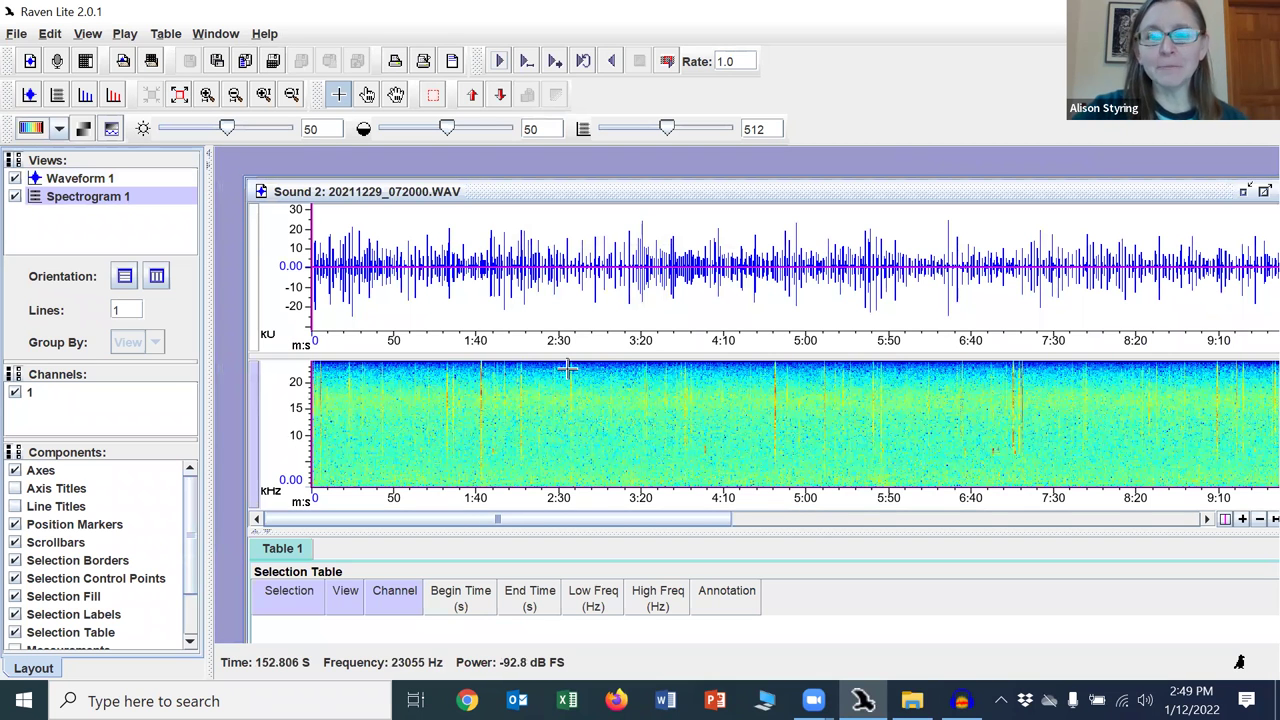
- Switch the 072000 spectrogram to grayscale and fit the sound window inside the workspace
click(59, 130)
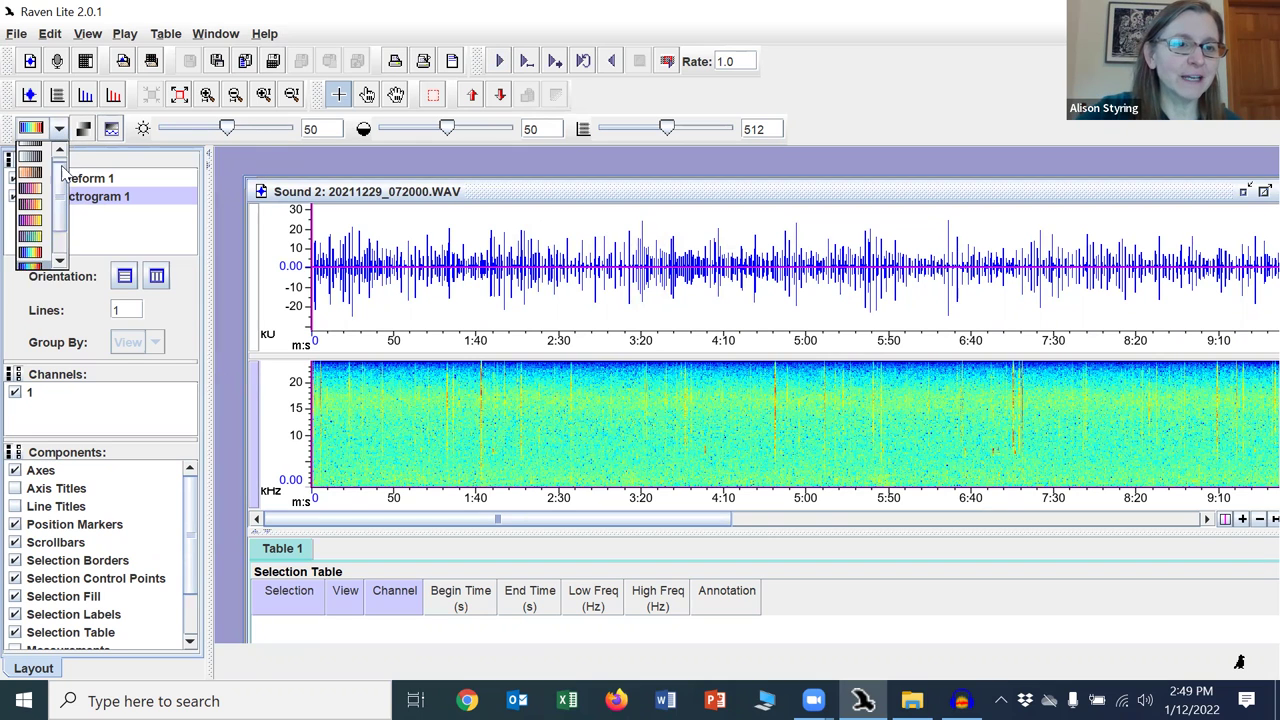
click(30, 150)
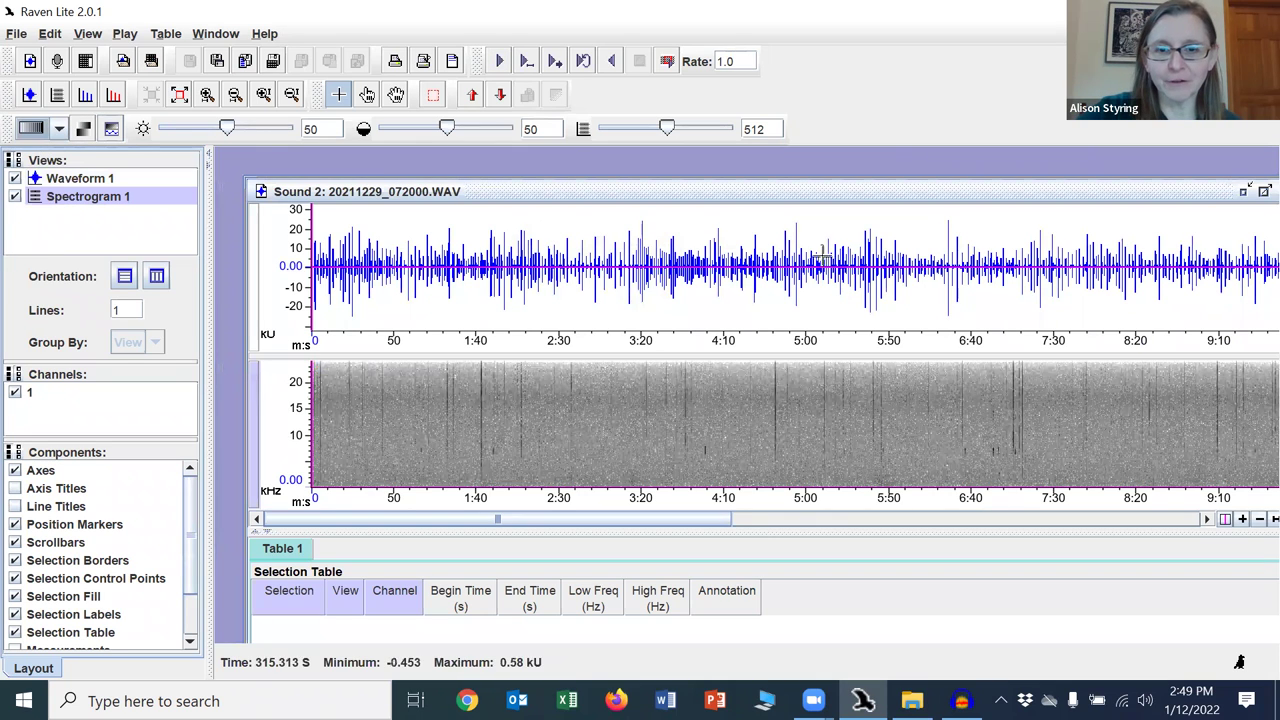
drag(812, 203, 778, 178)
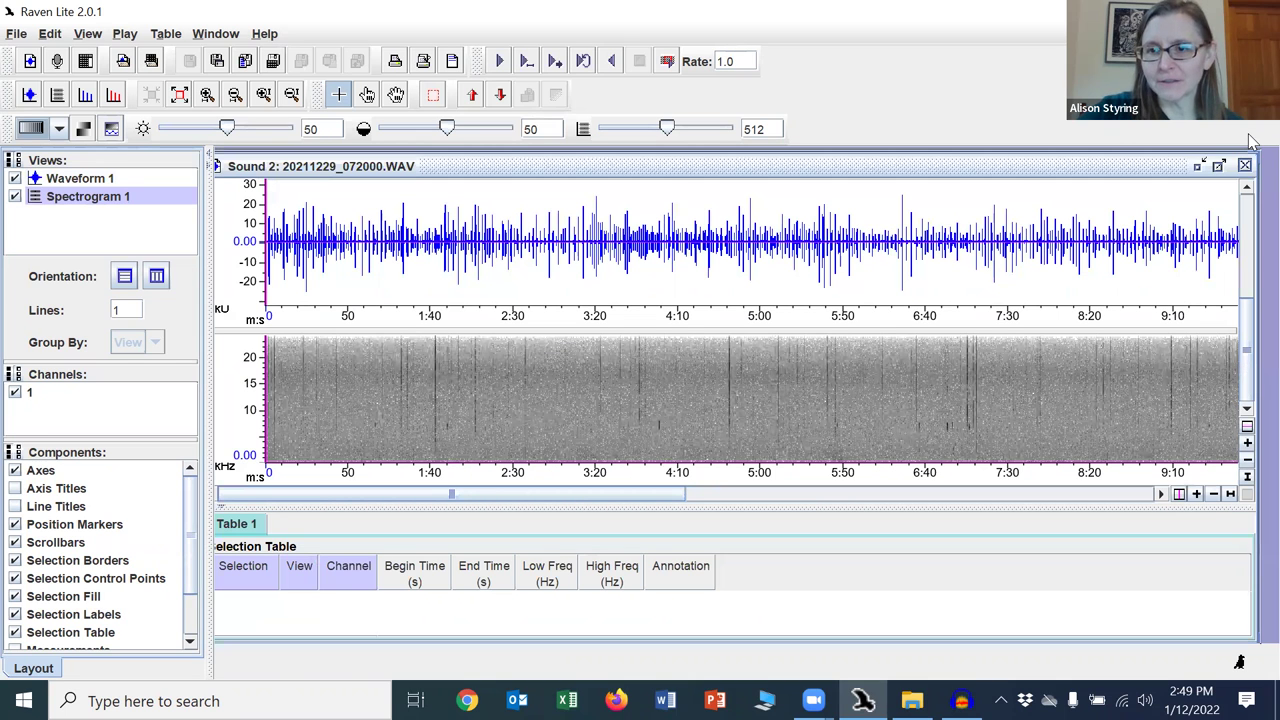
- Delete the 072000 waveform view and set spectrogram brightness 57 and contrast 61
click(467, 205)
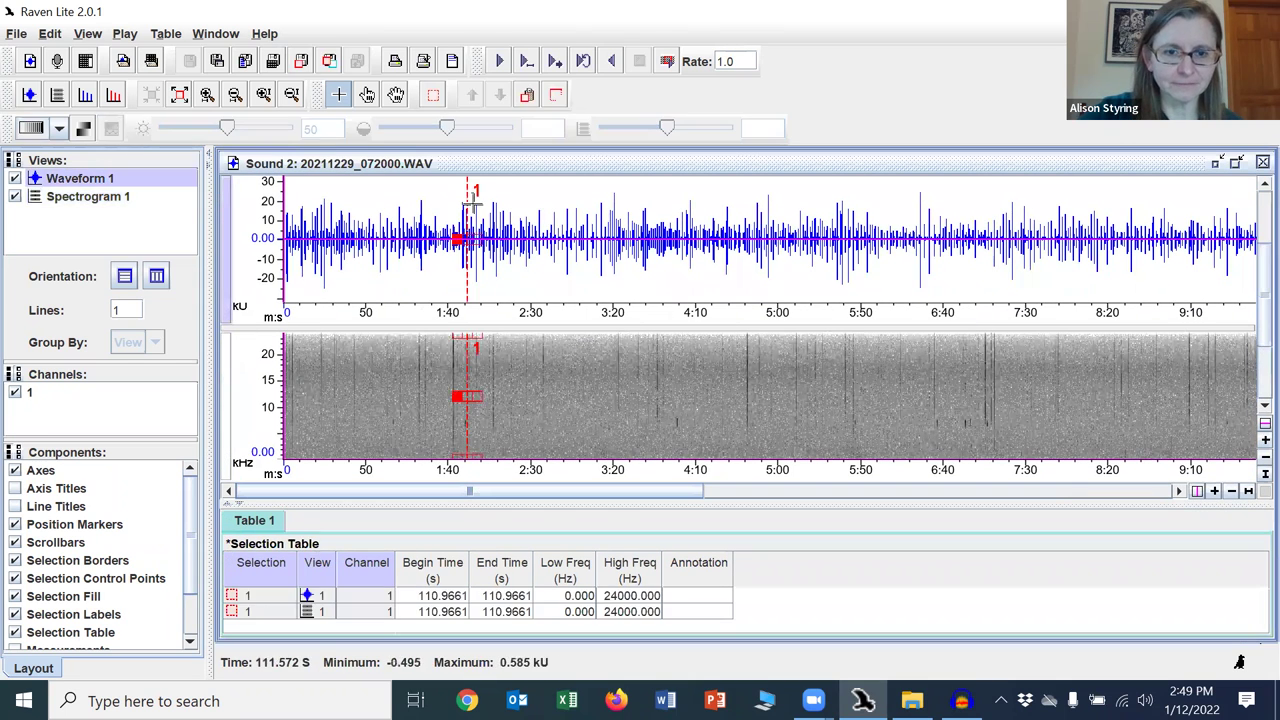
right_click(469, 203)
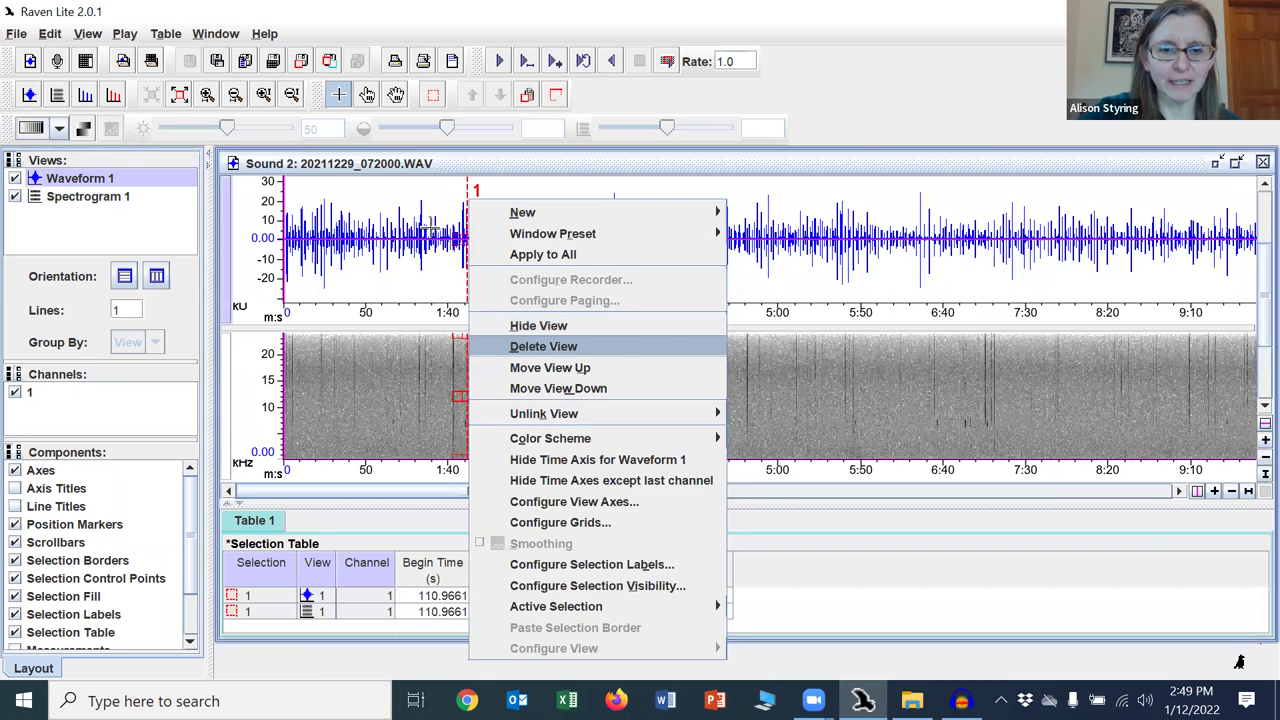
click(543, 346)
drag(228, 130, 247, 130)
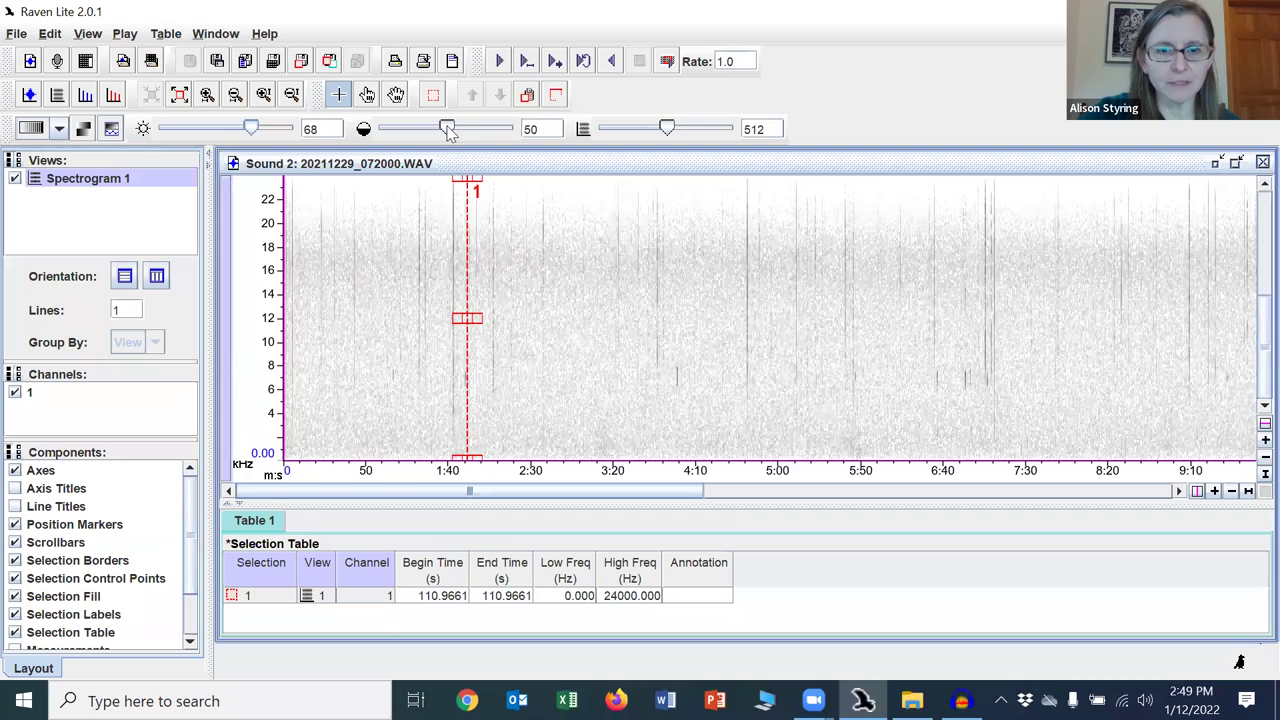
drag(451, 129, 462, 129)
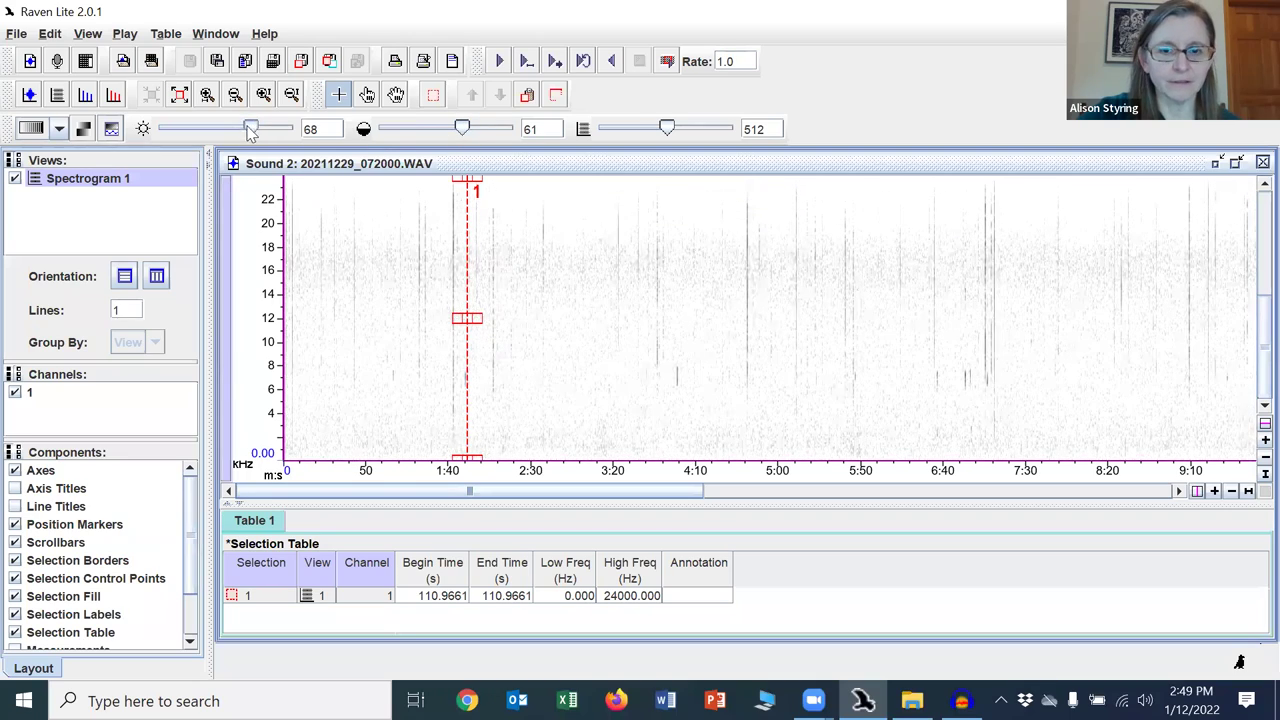
drag(250, 130, 237, 130)
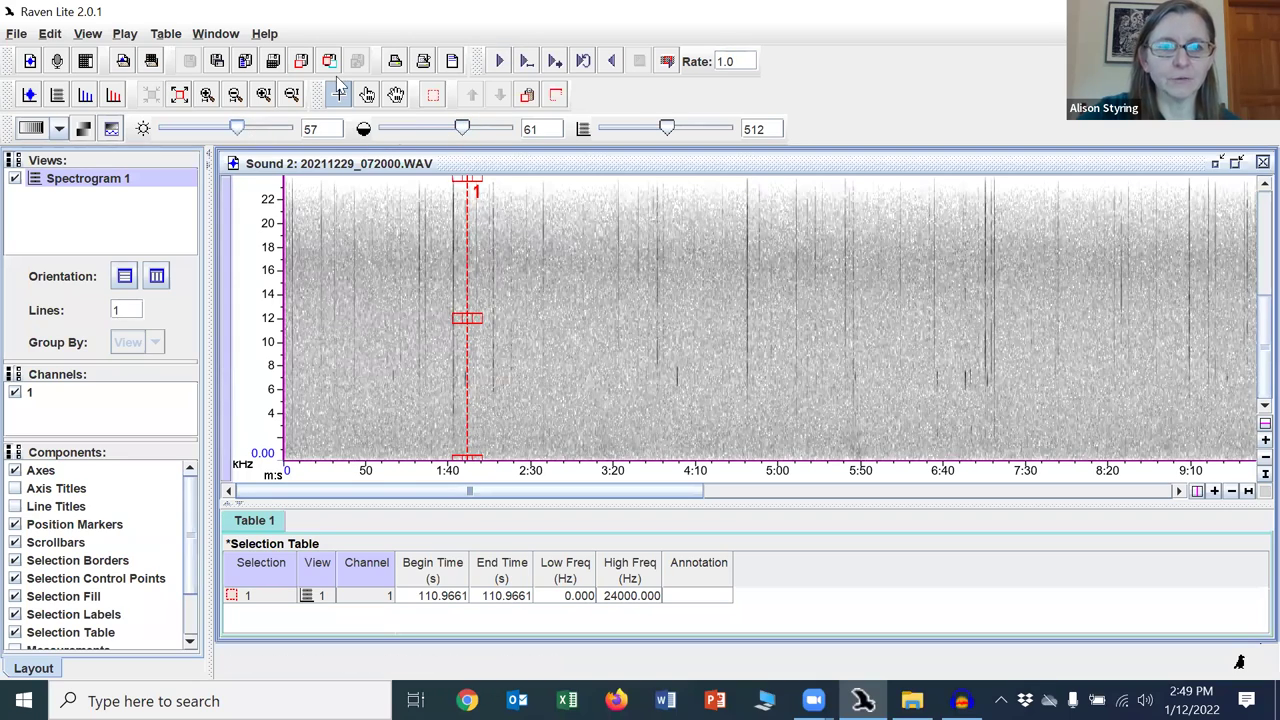
- Zoom the time axis in to show about 70 seconds
click(207, 94)
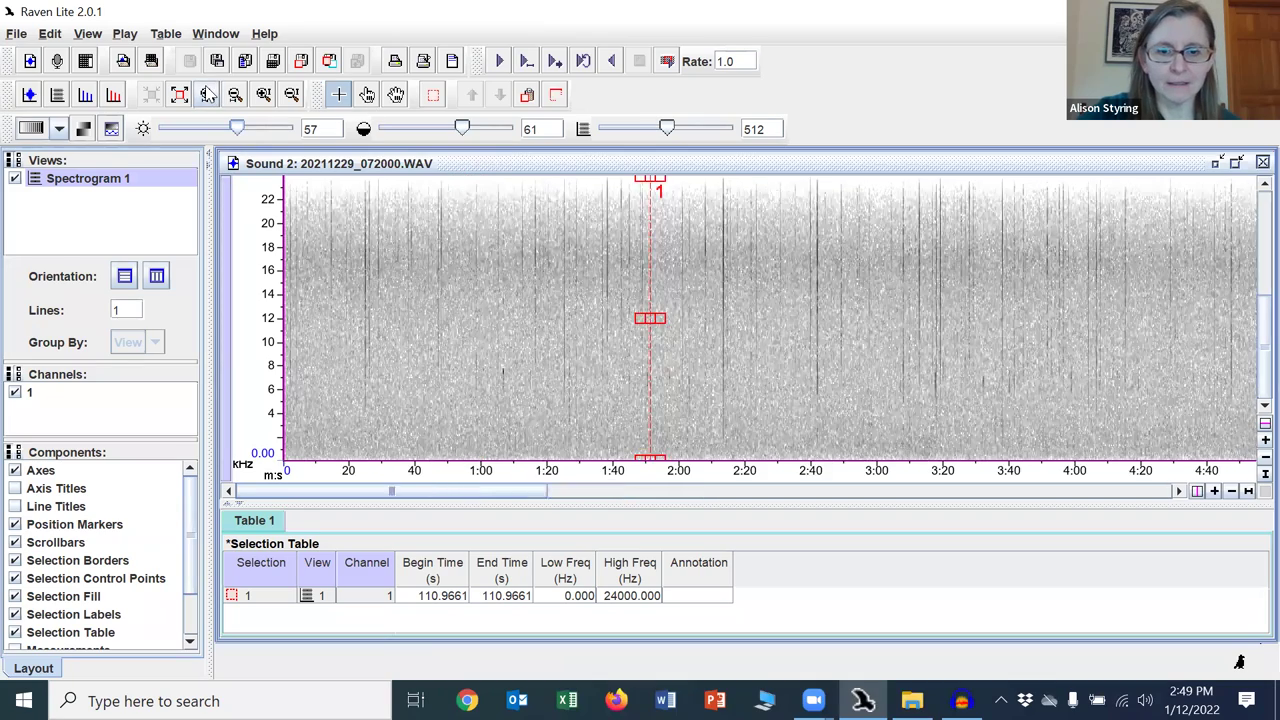
click(207, 94)
click(207, 94)
click(207, 94)
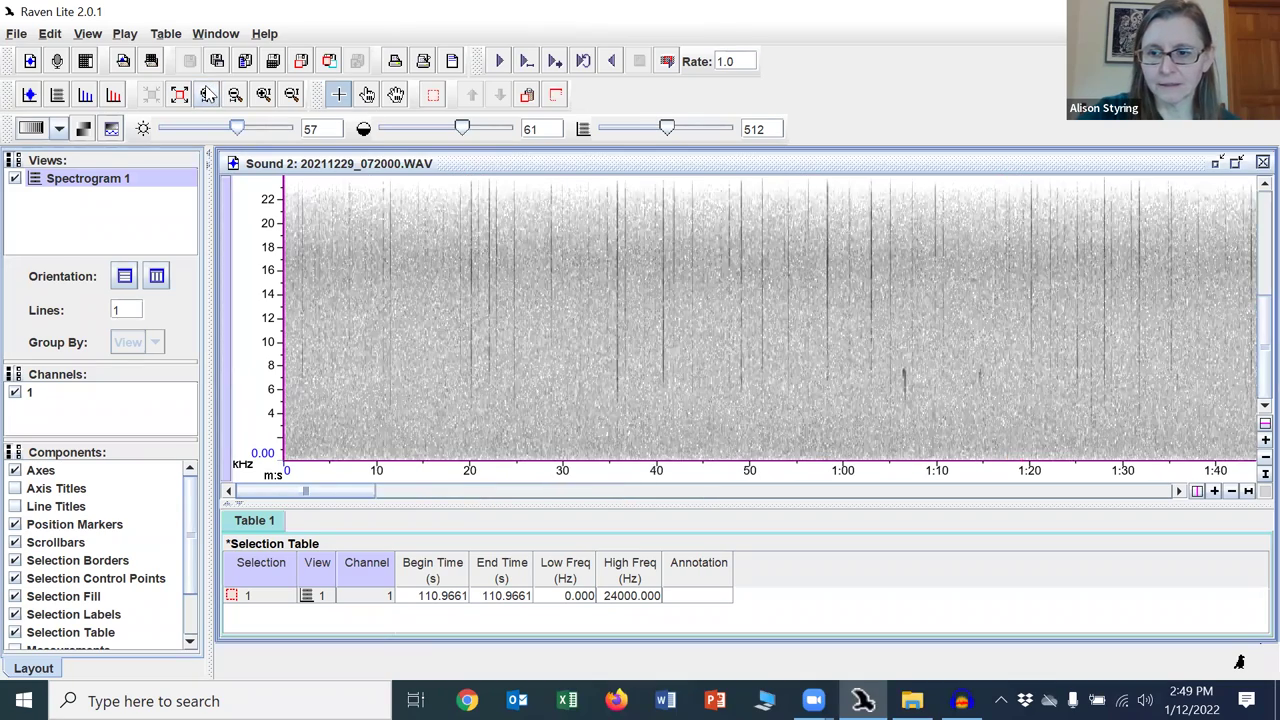
click(207, 94)
- Listen to the calls near 1:04 and 1:14
drag(278, 503, 326, 497)
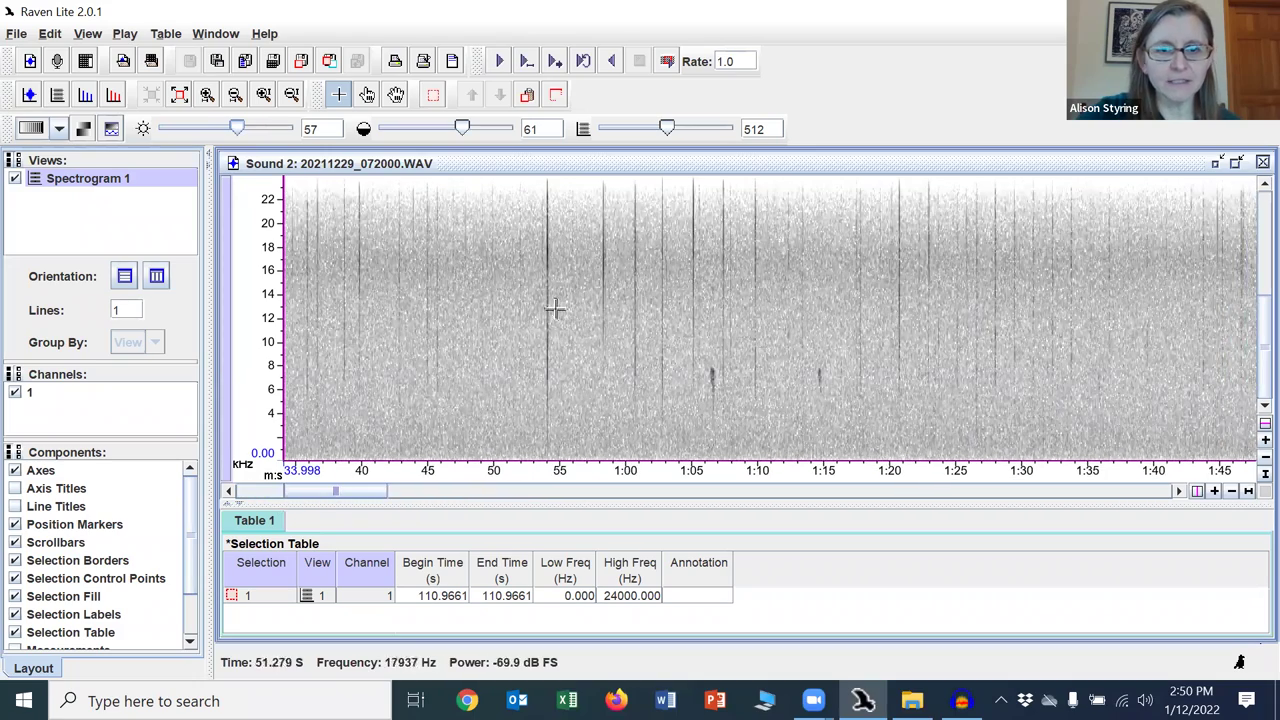
click(677, 361)
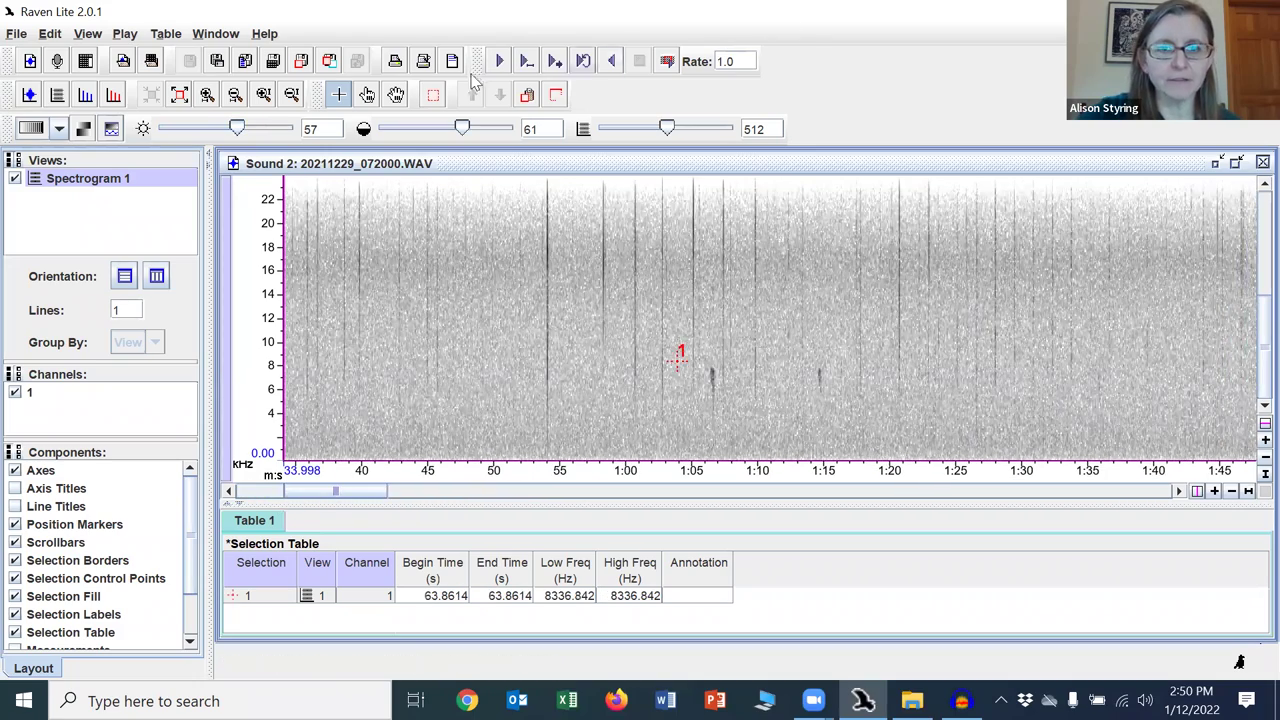
click(503, 61)
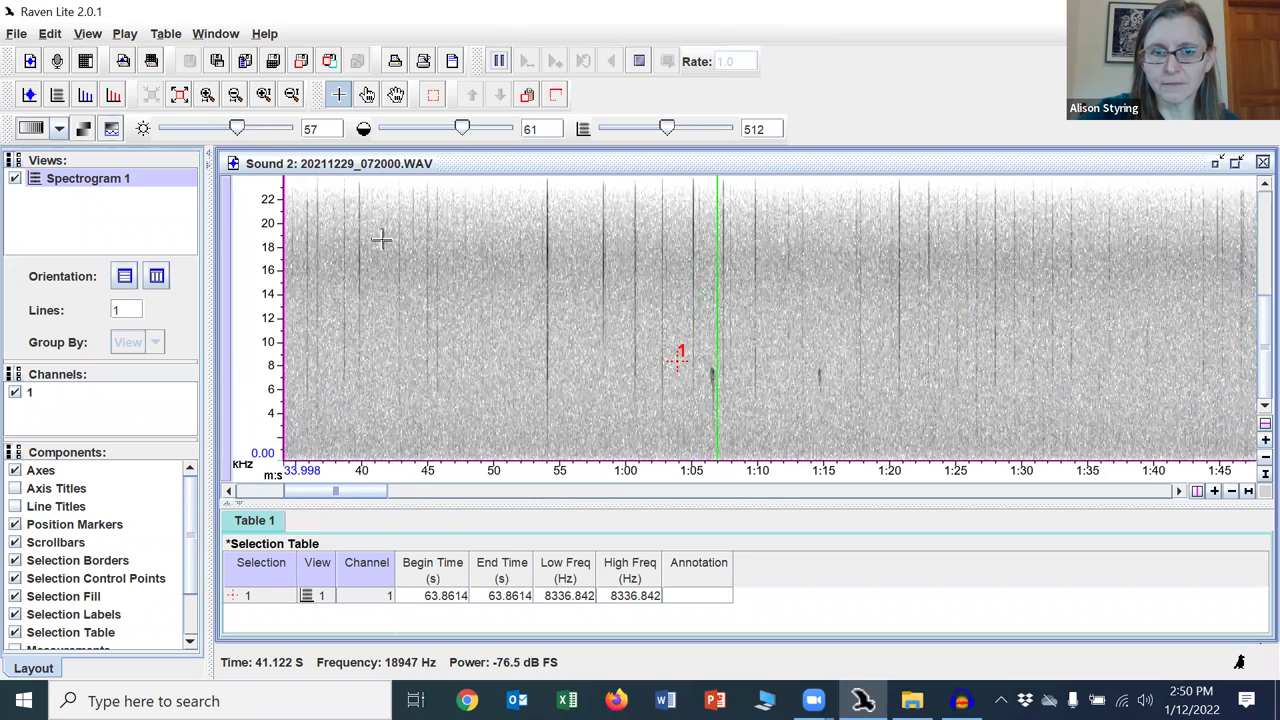
click(639, 61)
click(810, 370)
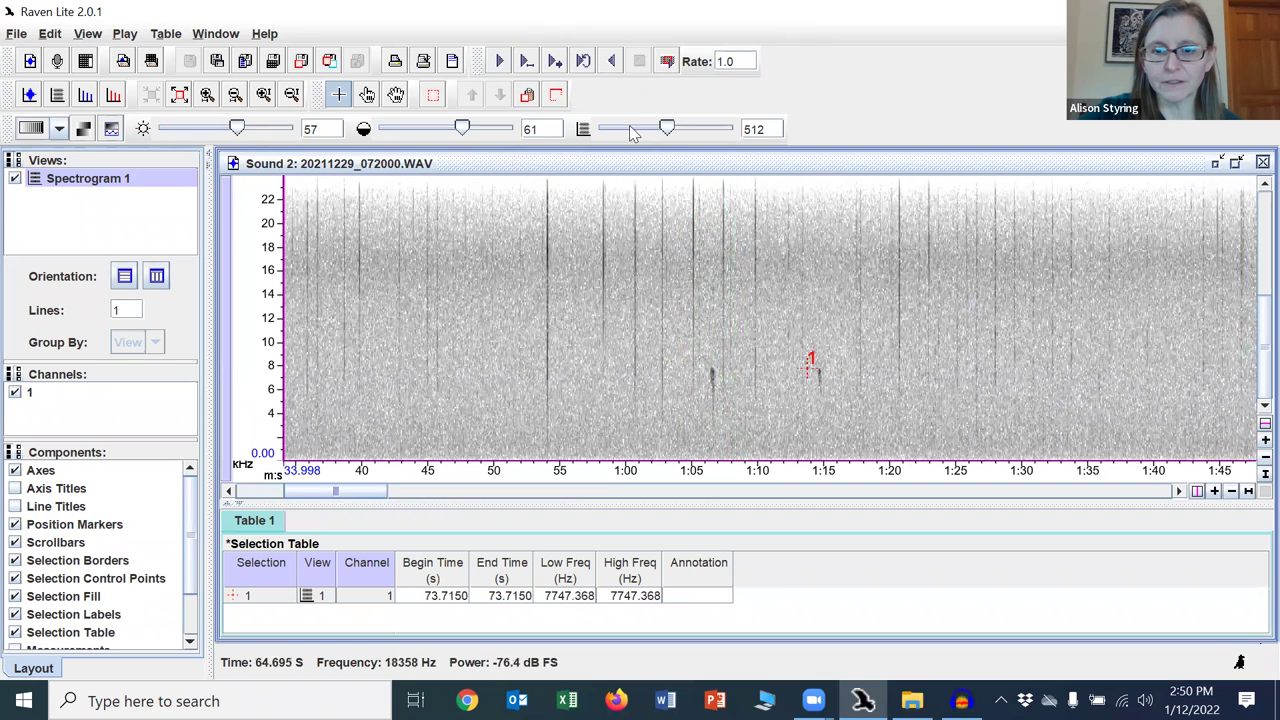
click(500, 62)
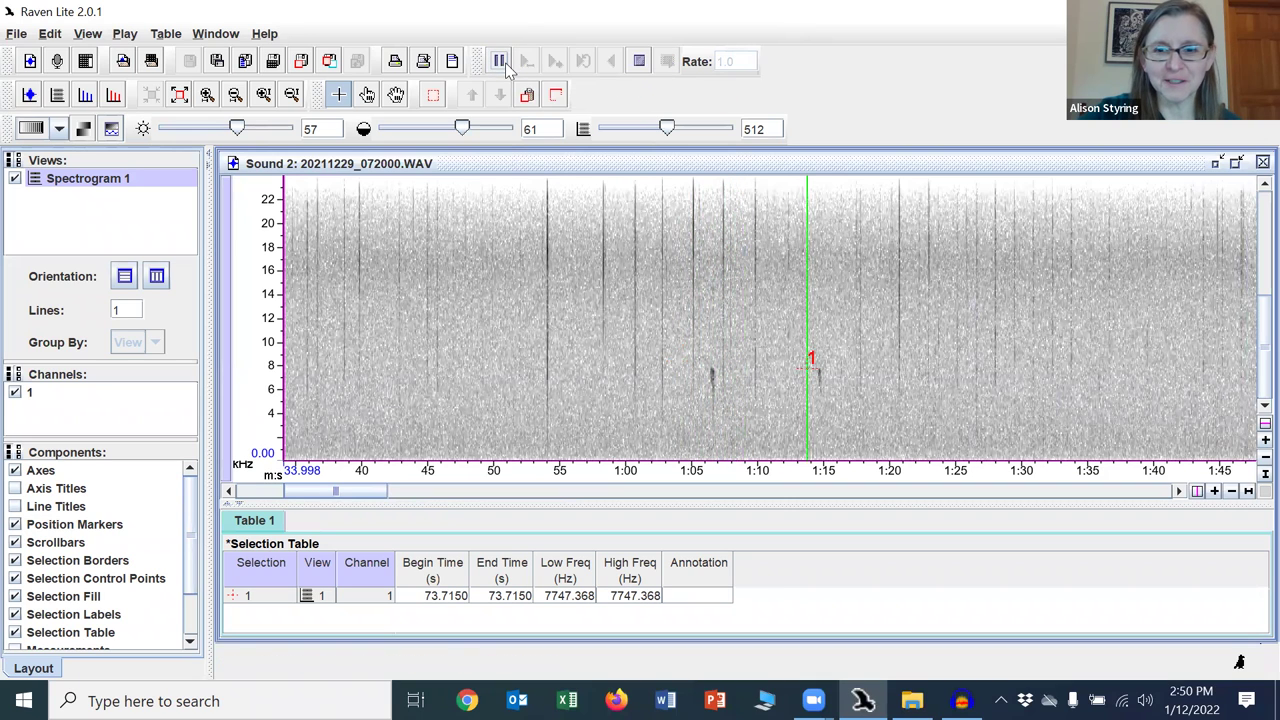
click(639, 61)
- Audition the audio around 108 seconds and the faint call near 3:56
drag(350, 492, 457, 497)
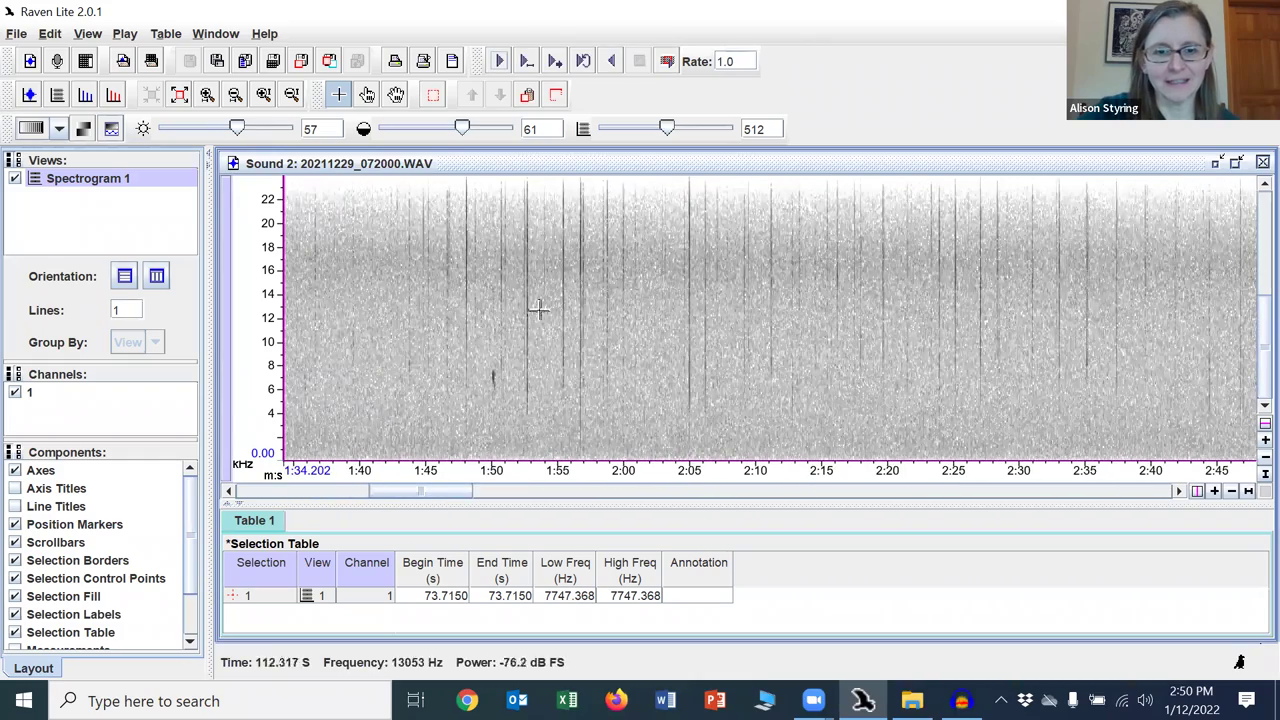
click(471, 353)
click(500, 62)
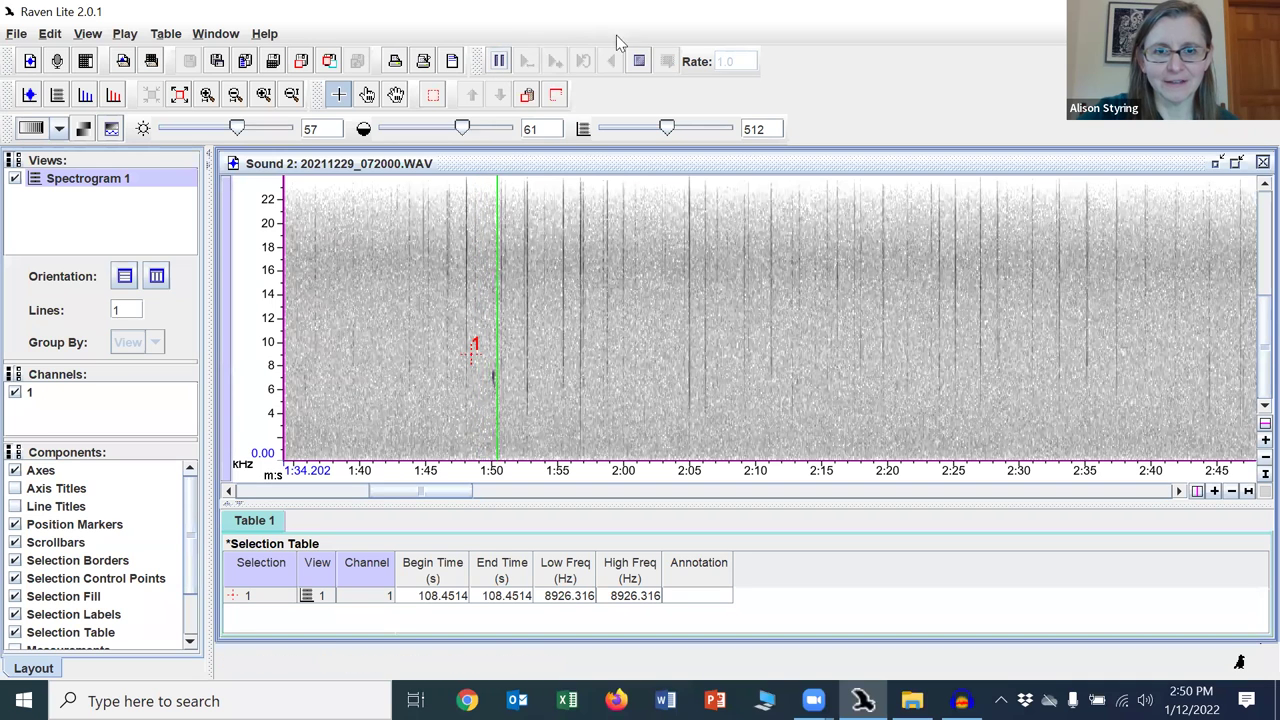
drag(416, 497, 600, 491)
click(390, 366)
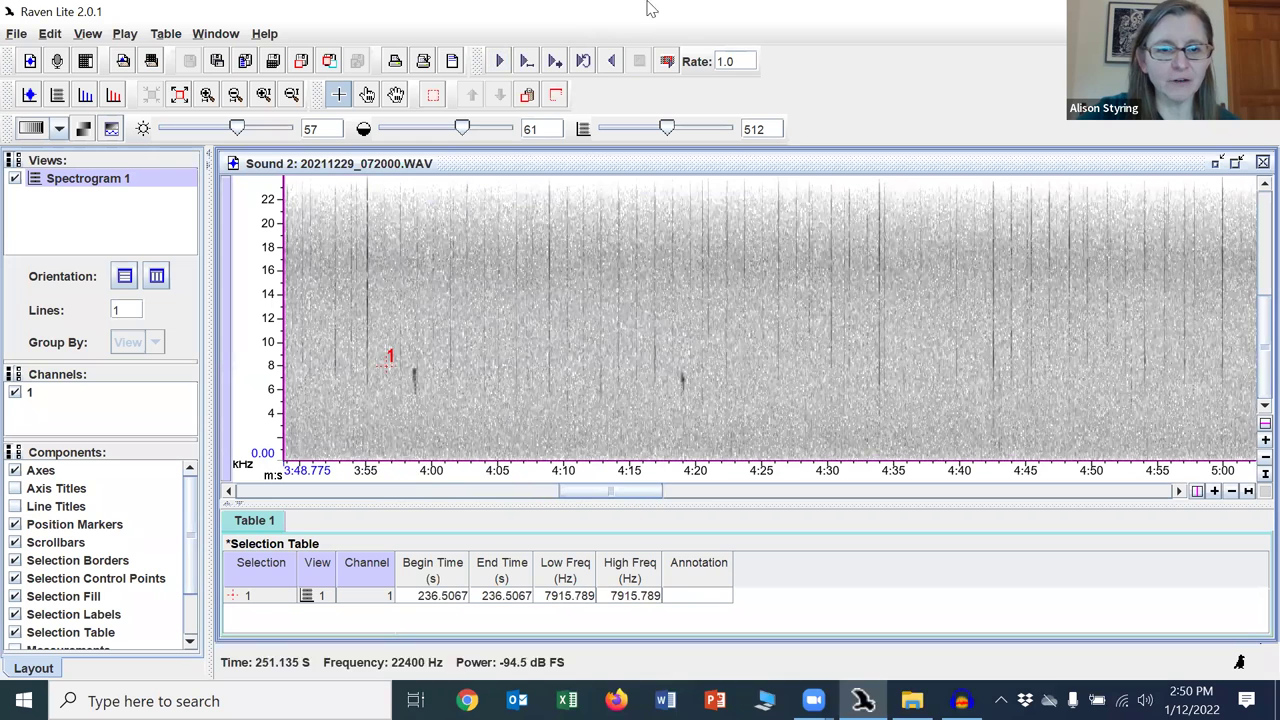
click(500, 62)
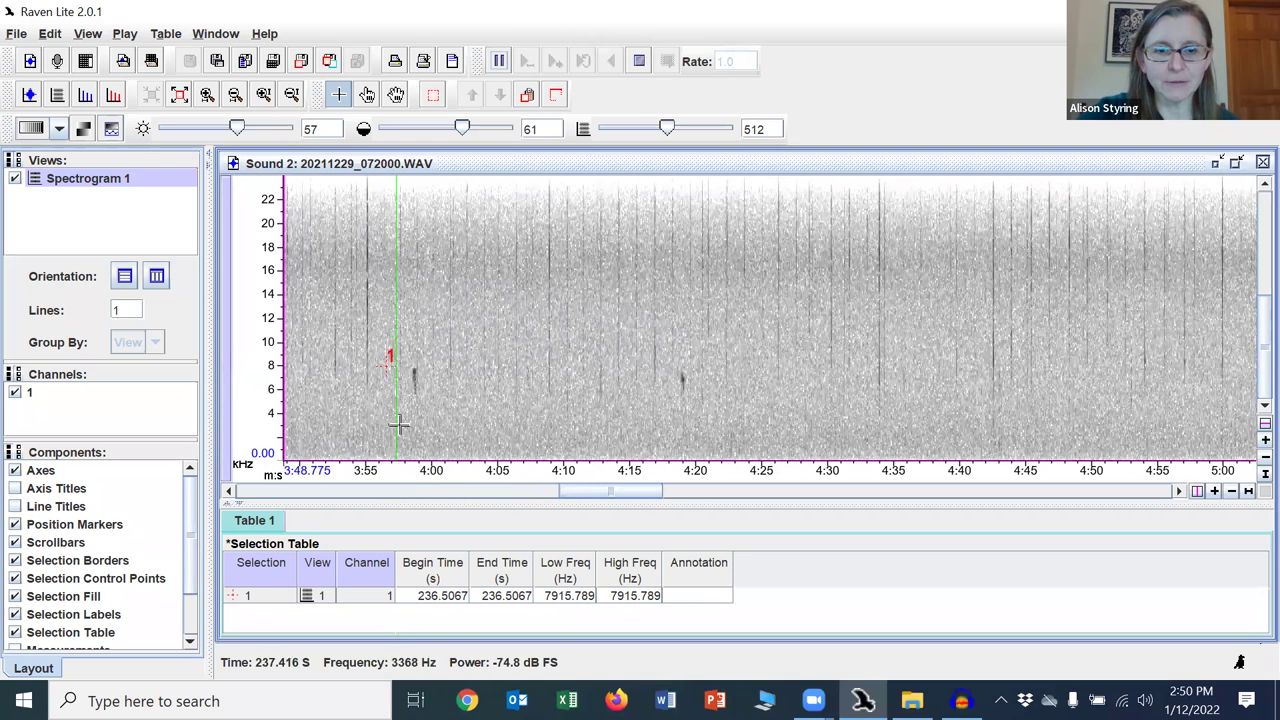
click(639, 61)
- Play the dark call near 6:52, then close the 072000 sound
drag(583, 494, 845, 445)
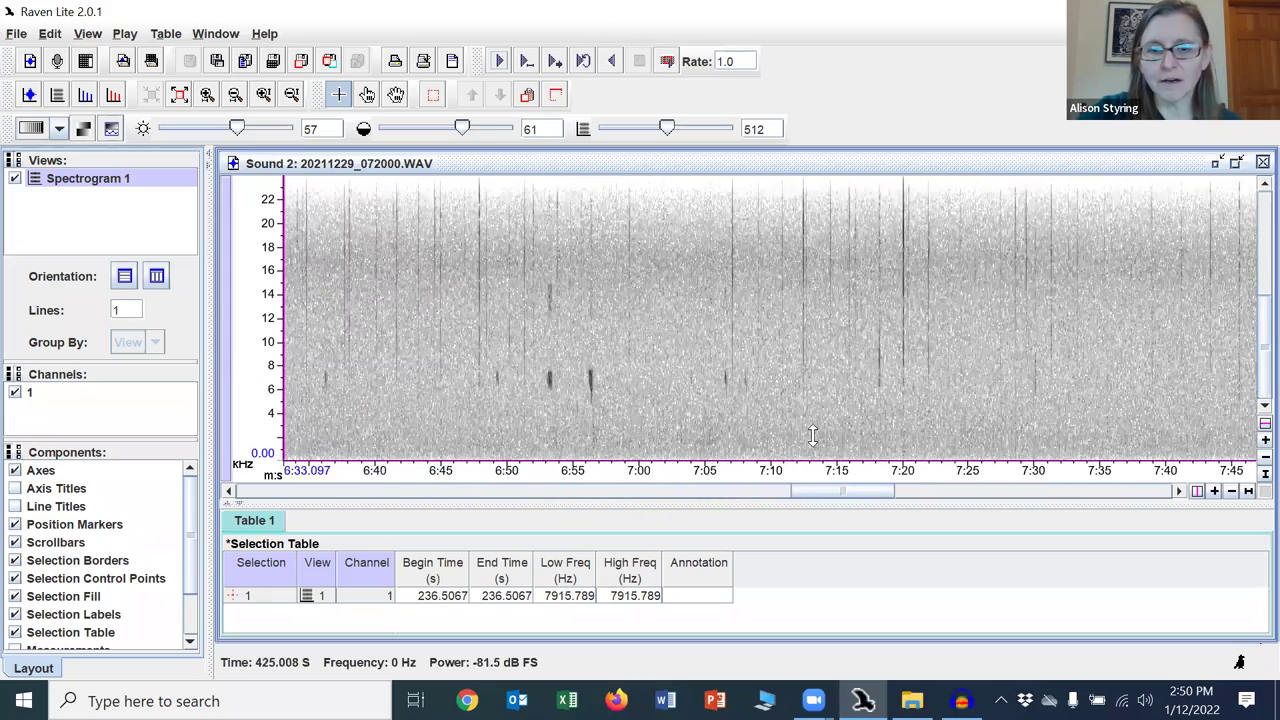
click(536, 365)
click(499, 61)
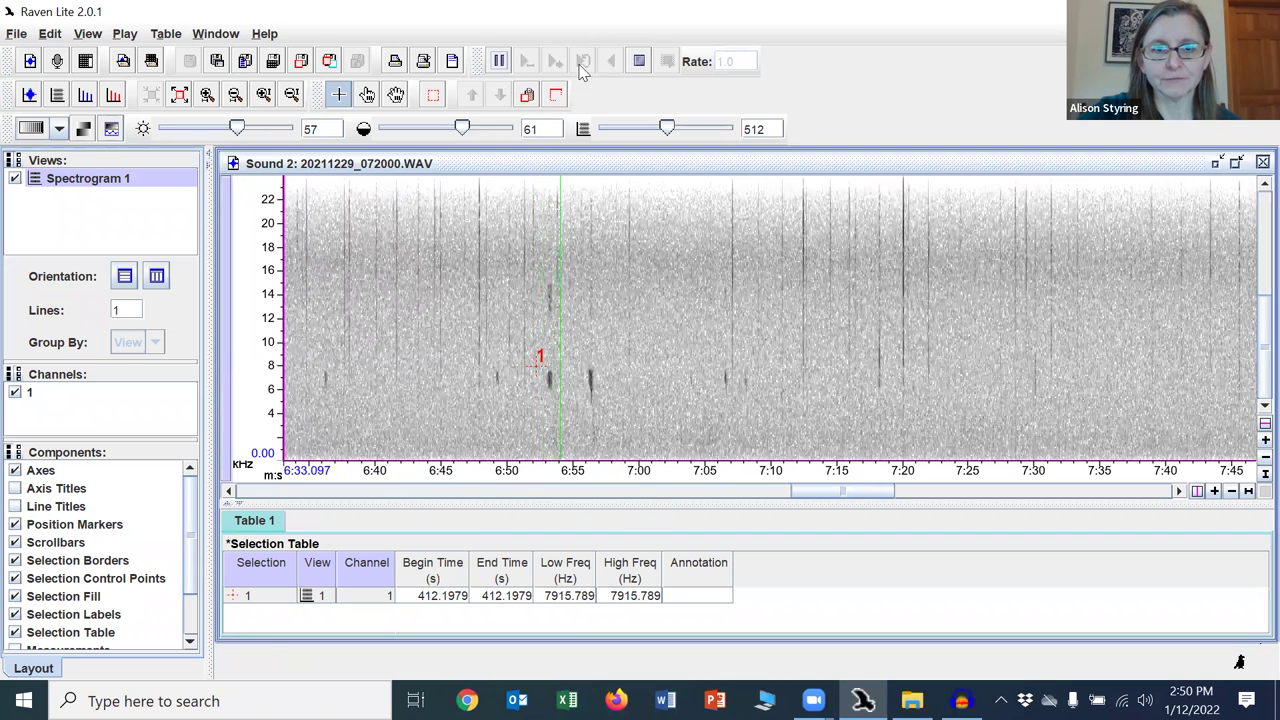
click(639, 61)
click(1262, 162)
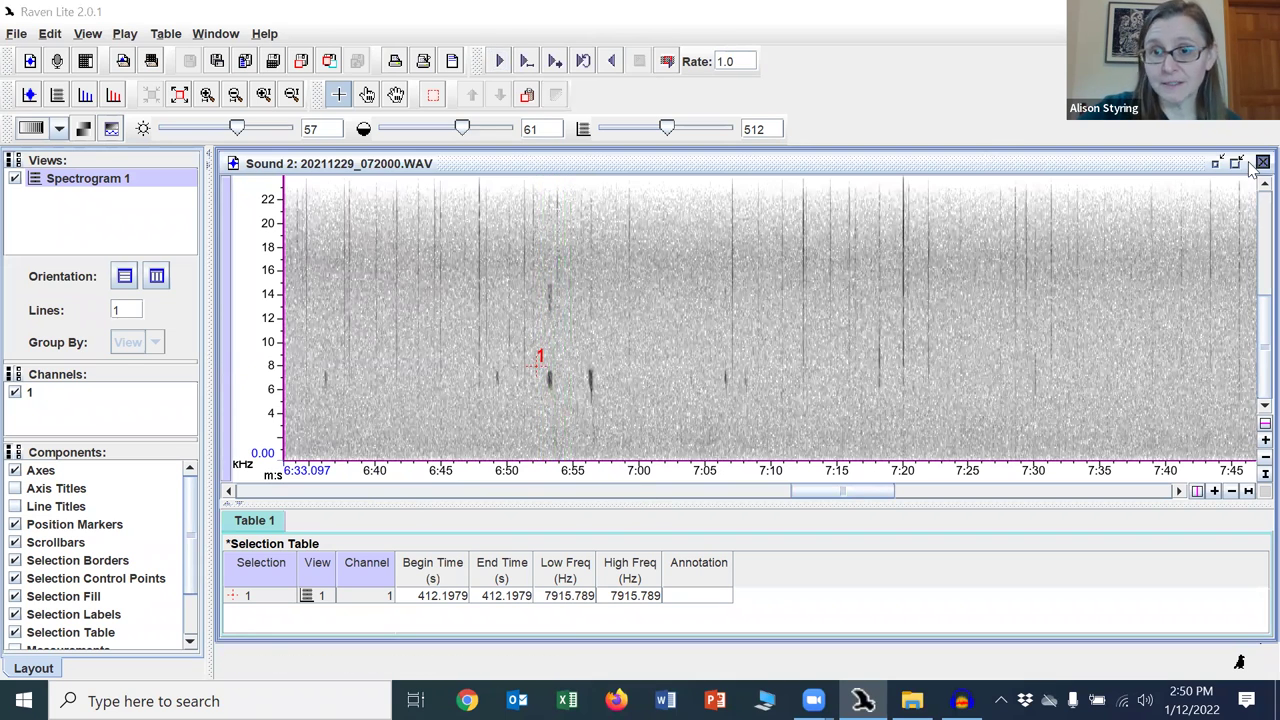
- Discard the 072000 changes and load 20211229_071000.WAV into Raven as Sound 2
click(741, 437)
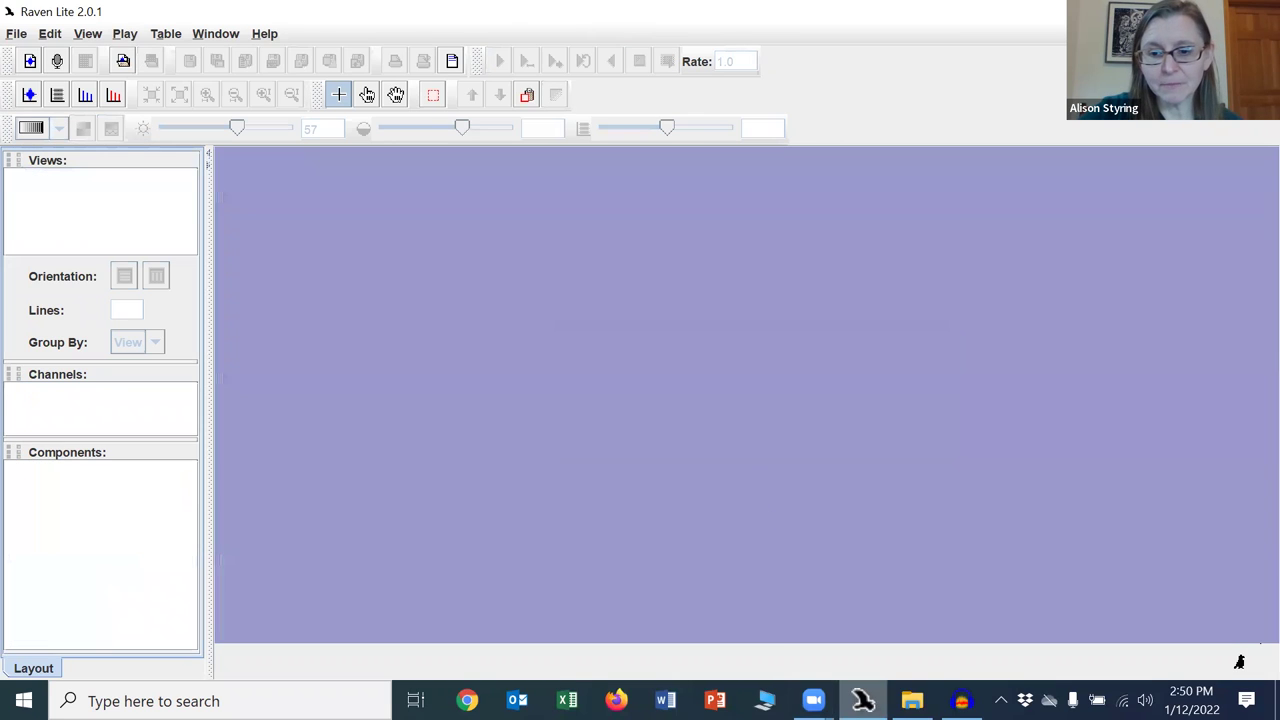
click(912, 700)
click(763, 320)
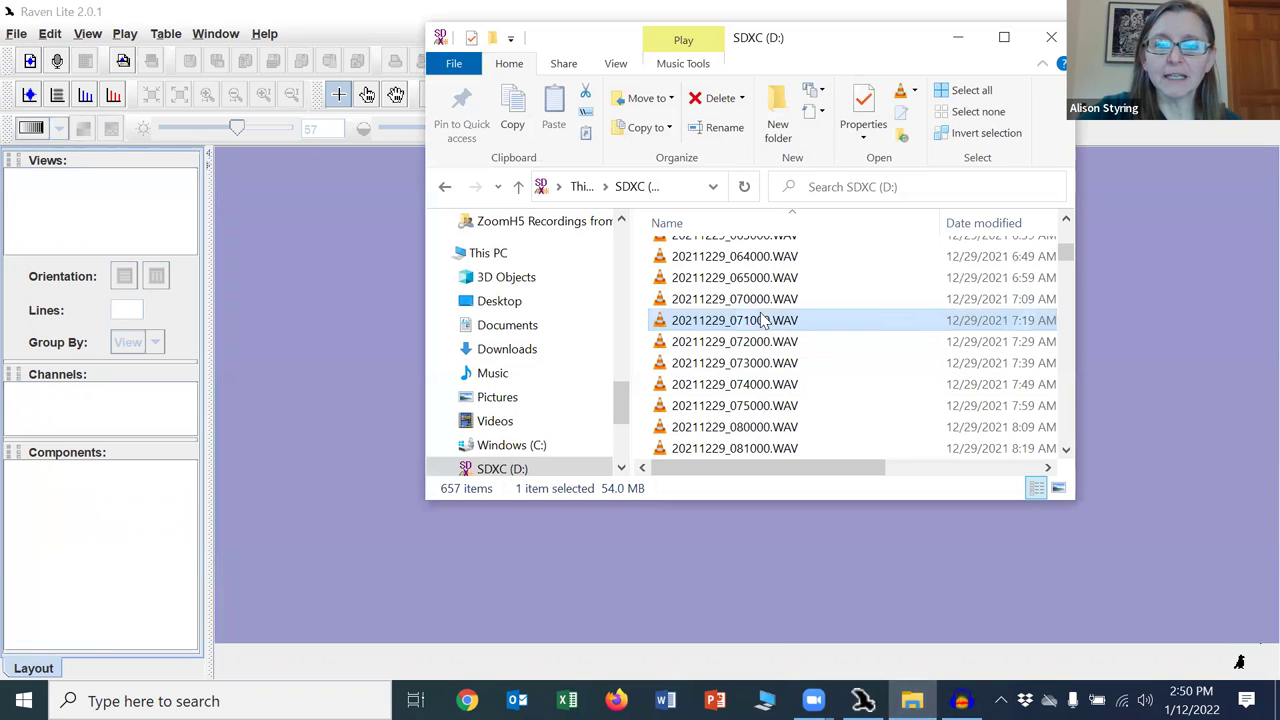
drag(760, 330, 289, 365)
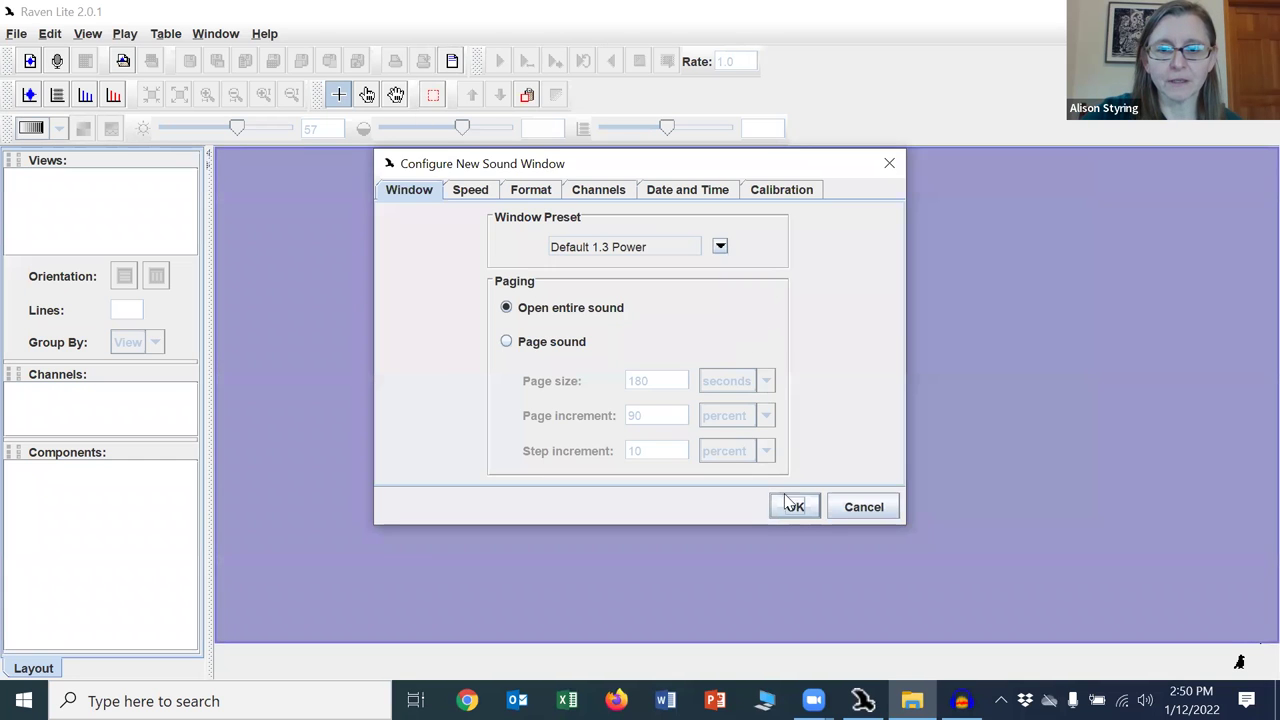
click(793, 507)
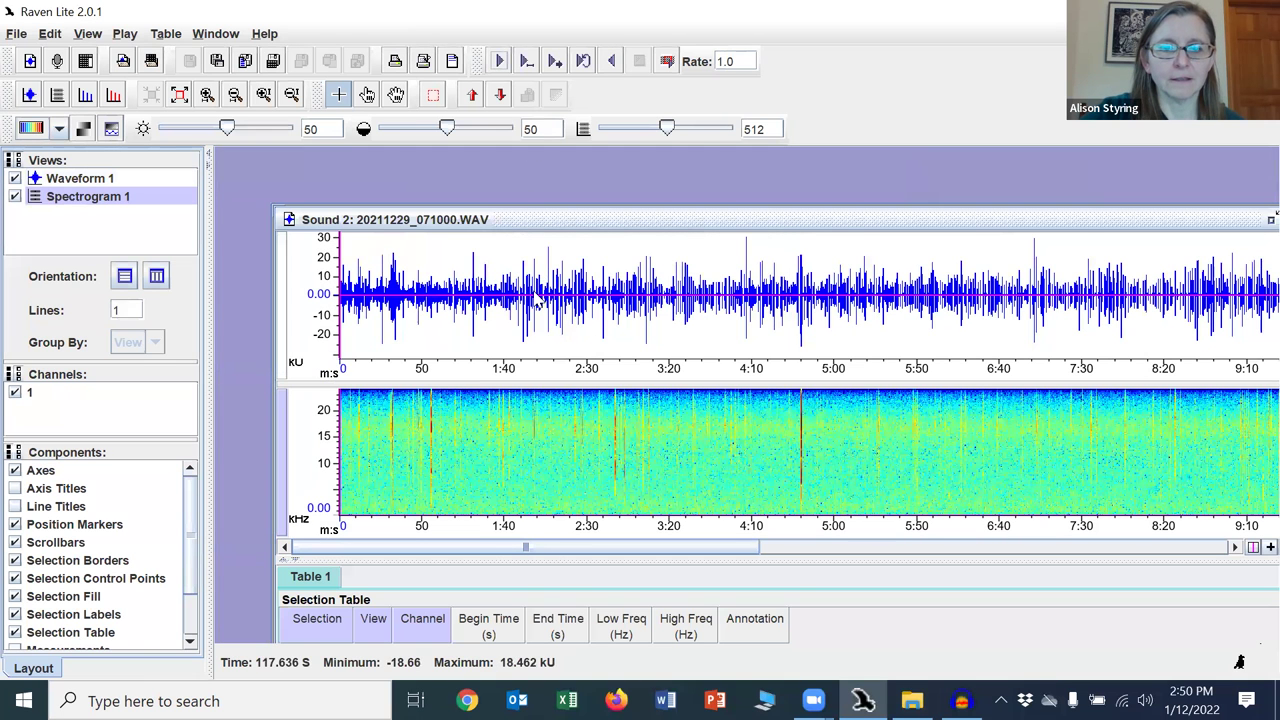
- Delete Waveform 1 and maximize the 071000 sound window
right_click(533, 297)
click(503, 297)
right_click(502, 297)
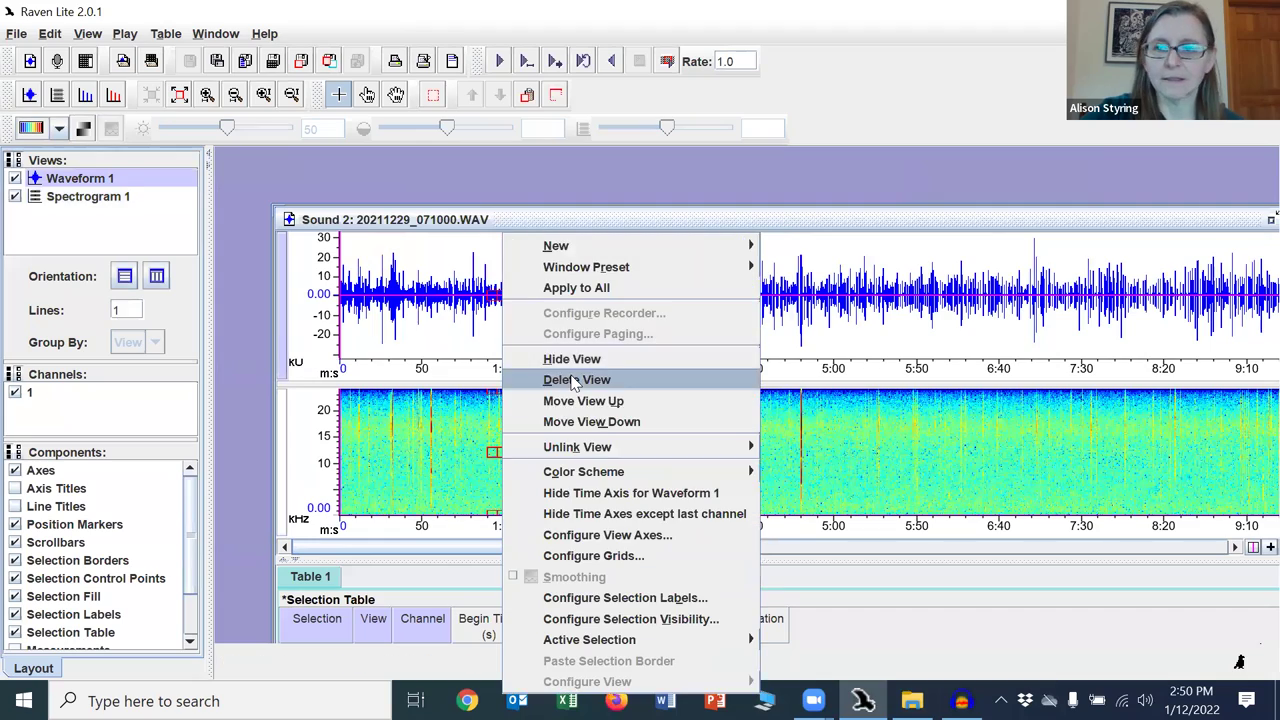
click(576, 380)
click(1270, 218)
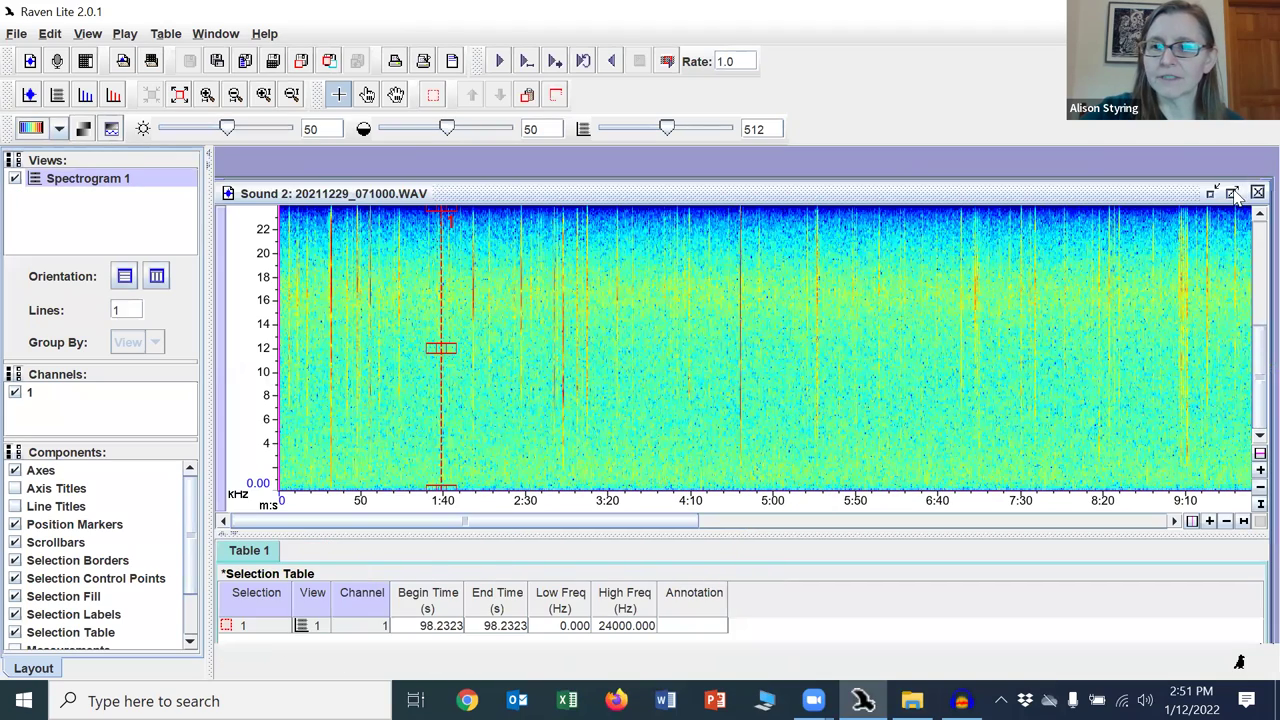
- Set the spectrogram brightness to 57 and contrast to 68
drag(229, 131, 246, 130)
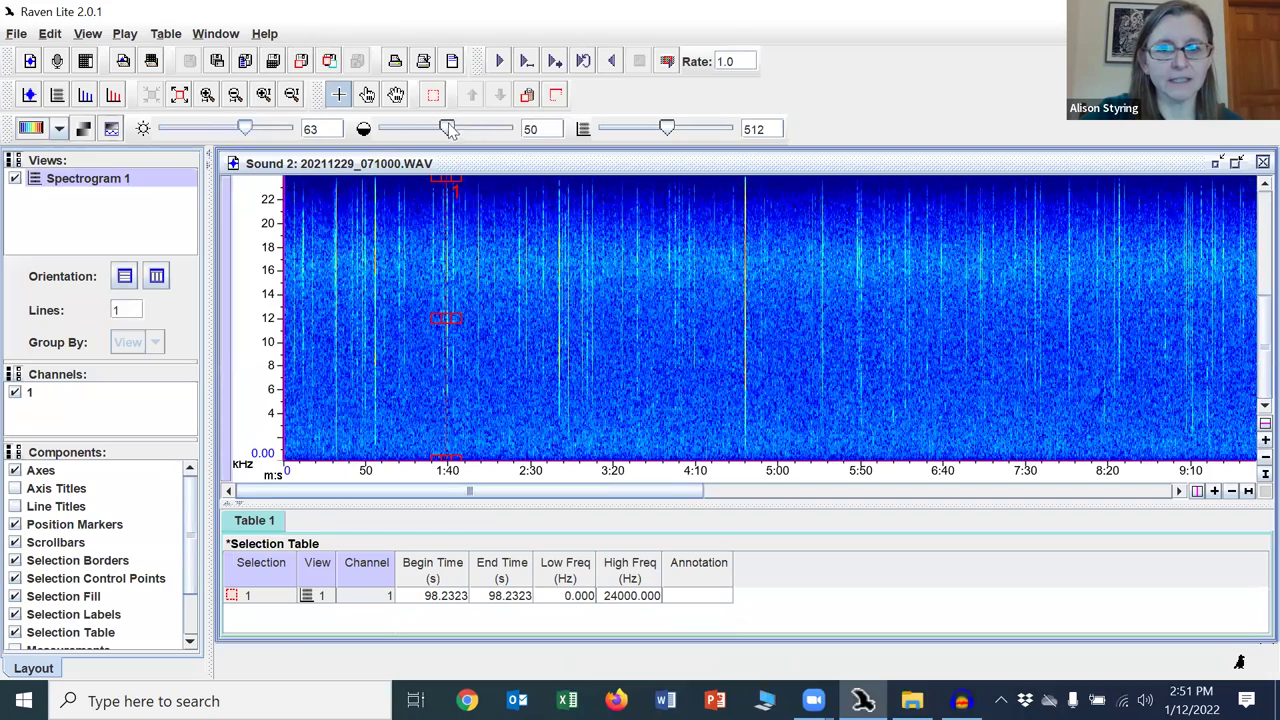
drag(450, 130, 471, 130)
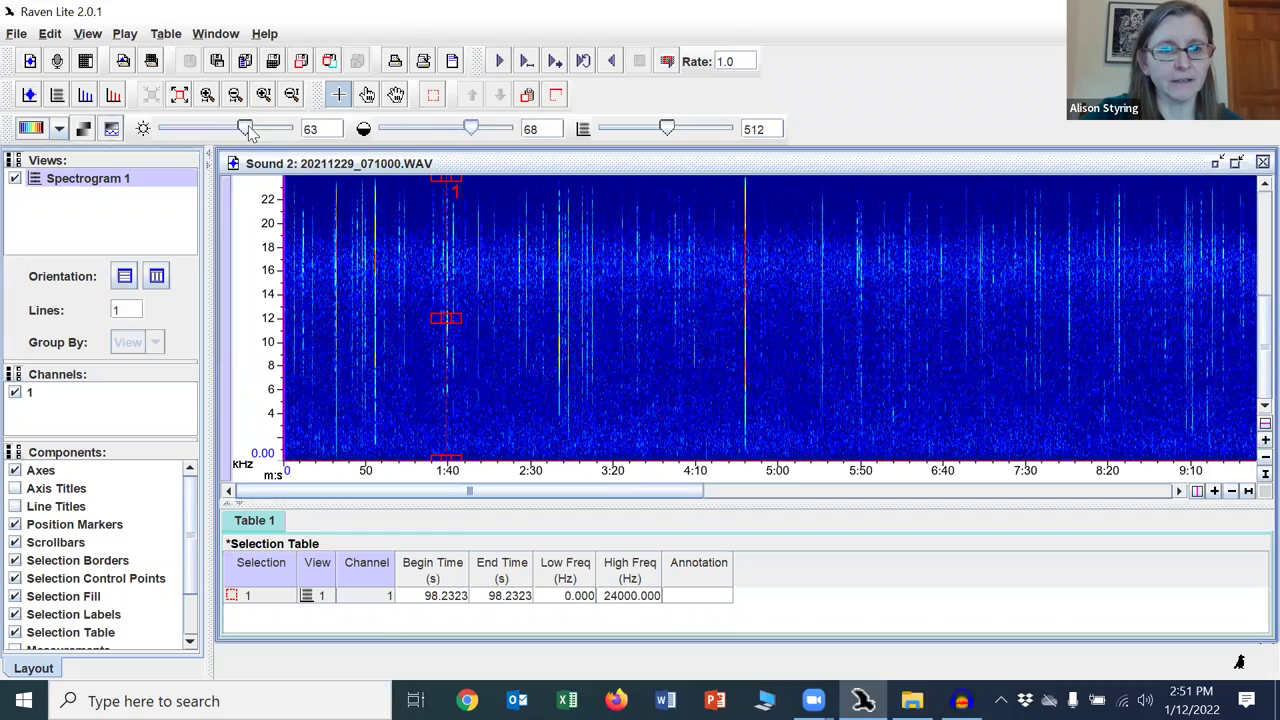
drag(244, 130, 241, 131)
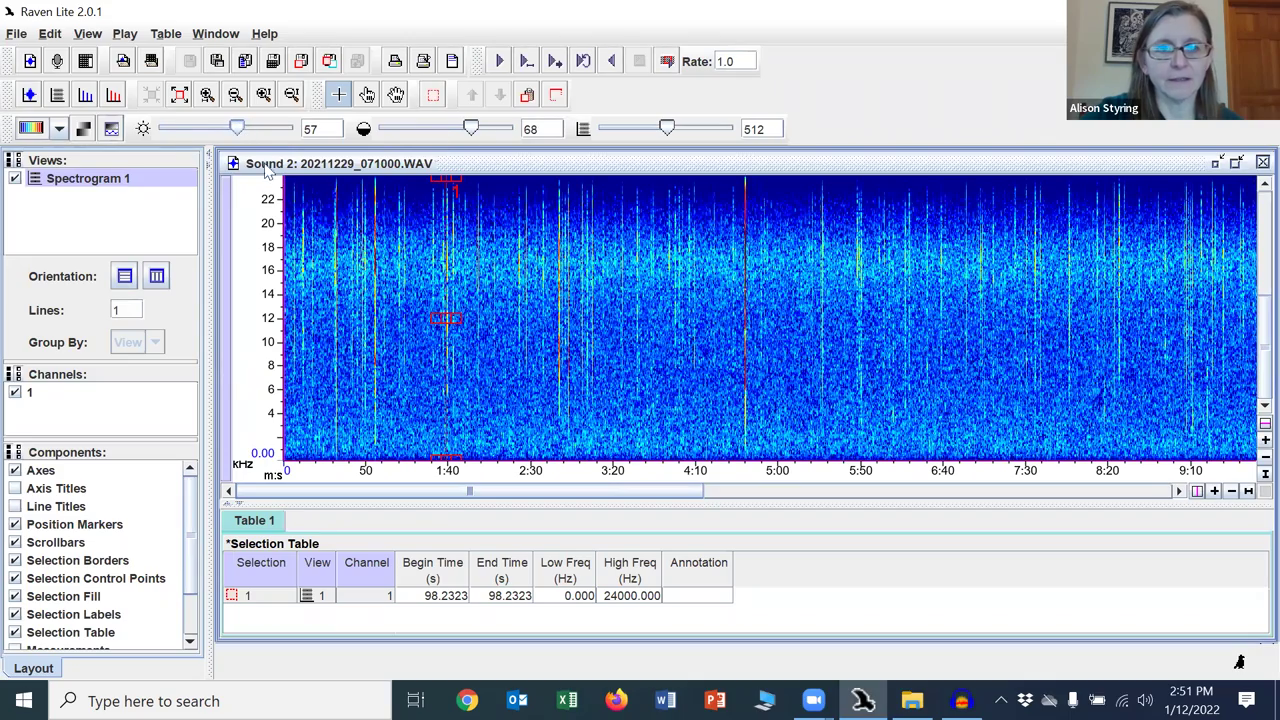
- Zoom the time axis to about a minute across and play from the start
click(207, 96)
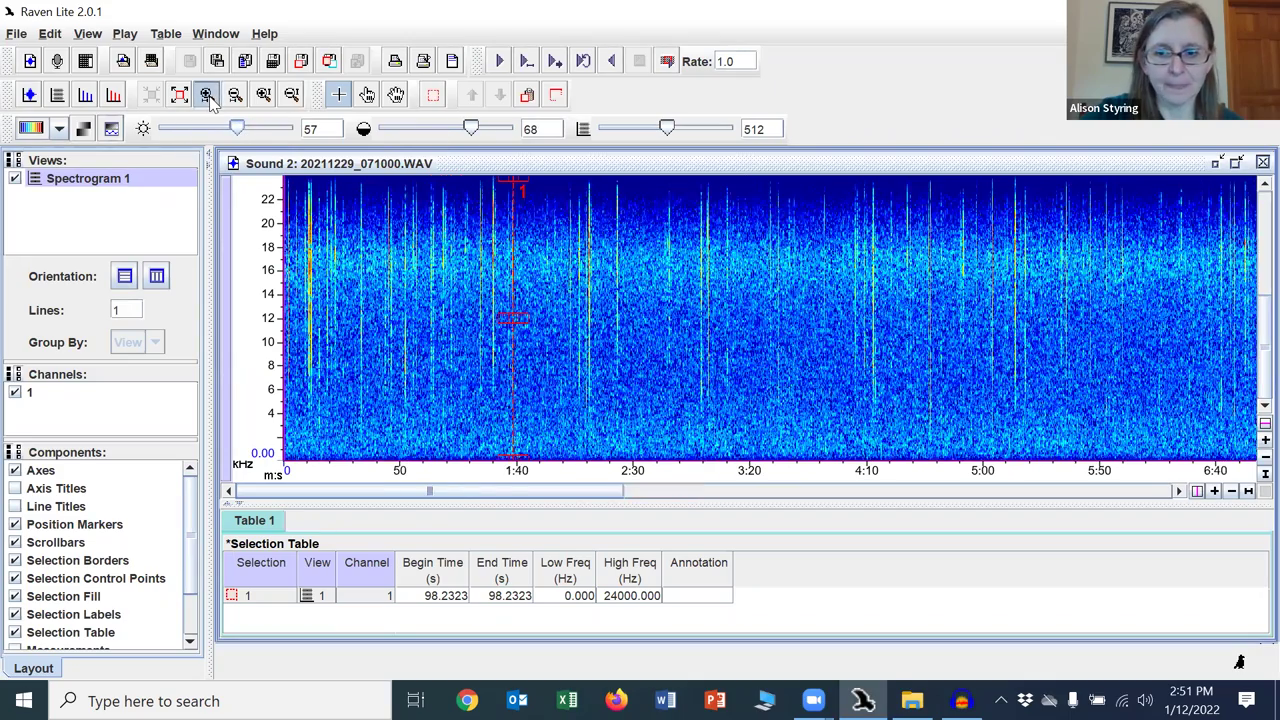
click(207, 96)
click(207, 96)
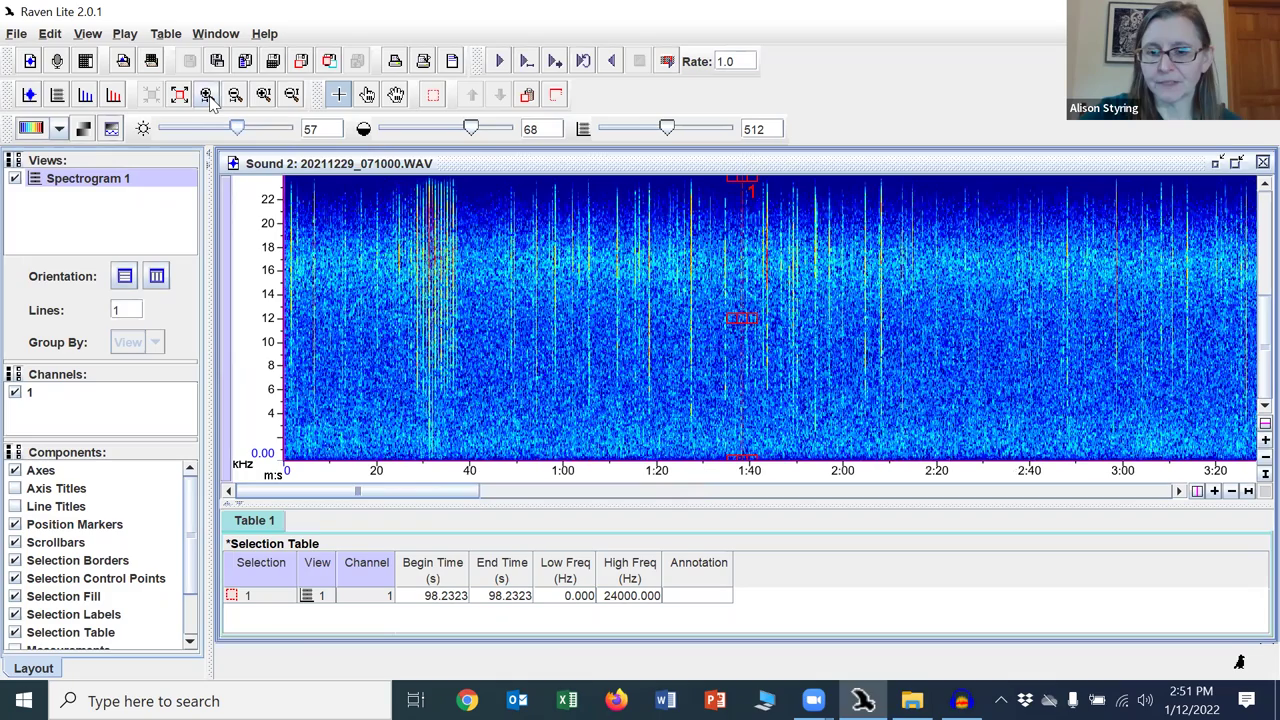
click(207, 96)
click(207, 96)
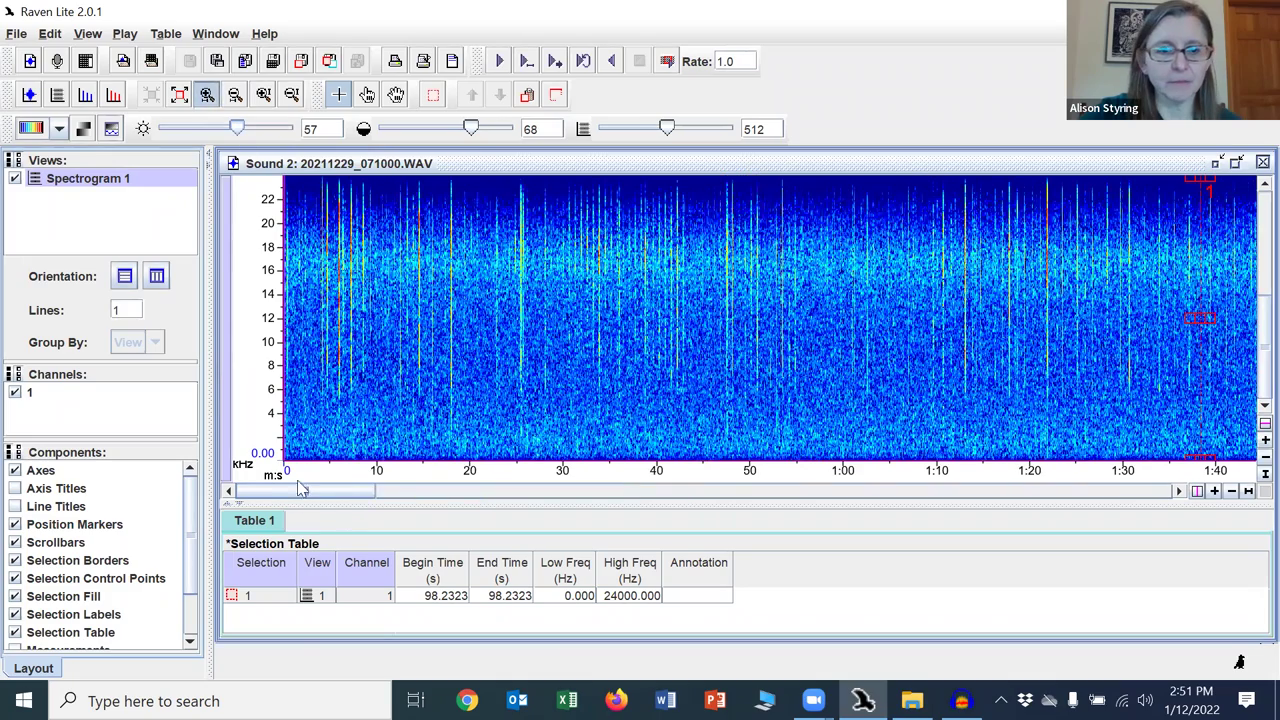
click(500, 62)
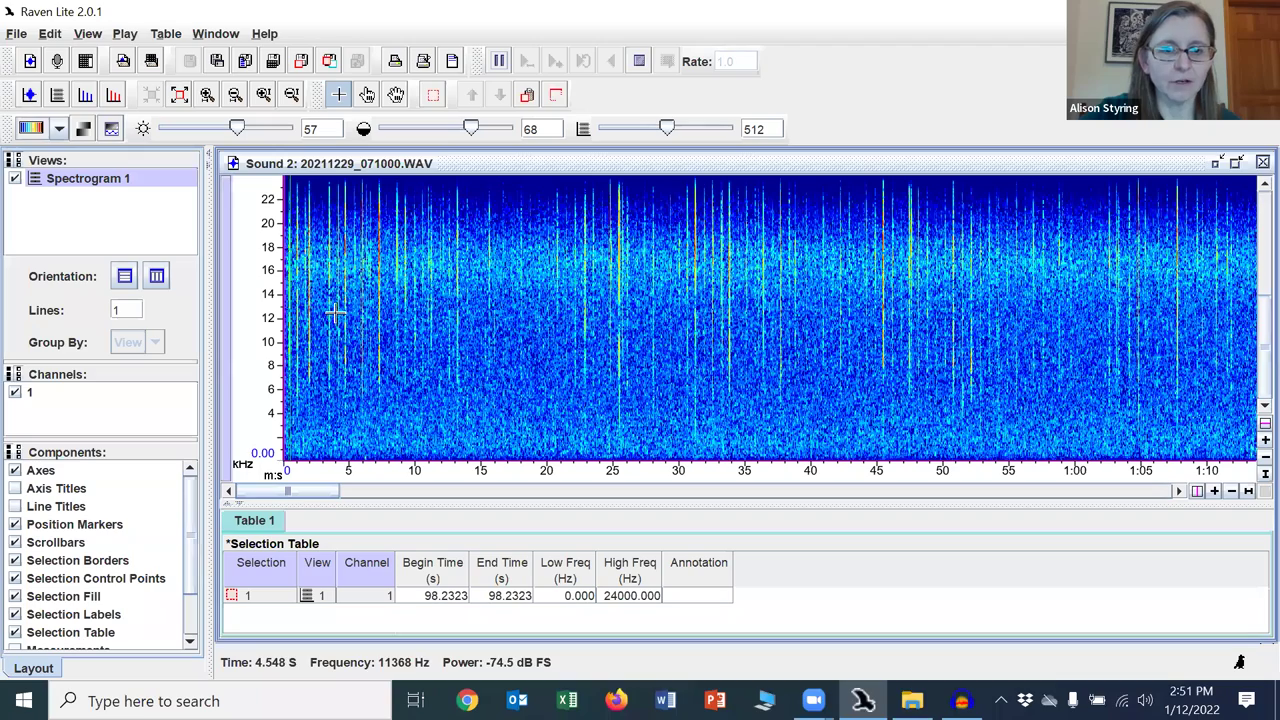
click(639, 61)
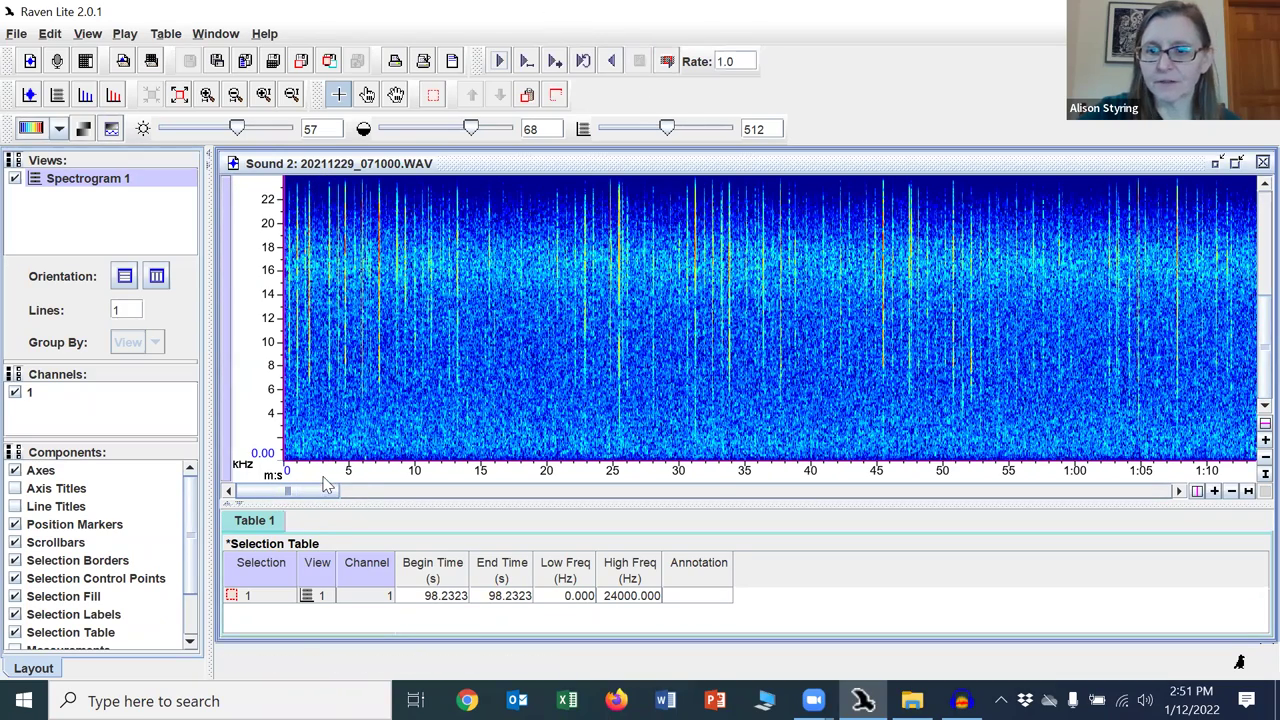
- Mark and play the possible call at 274.8521 s, 7494.737 Hz
drag(325, 486, 1100, 320)
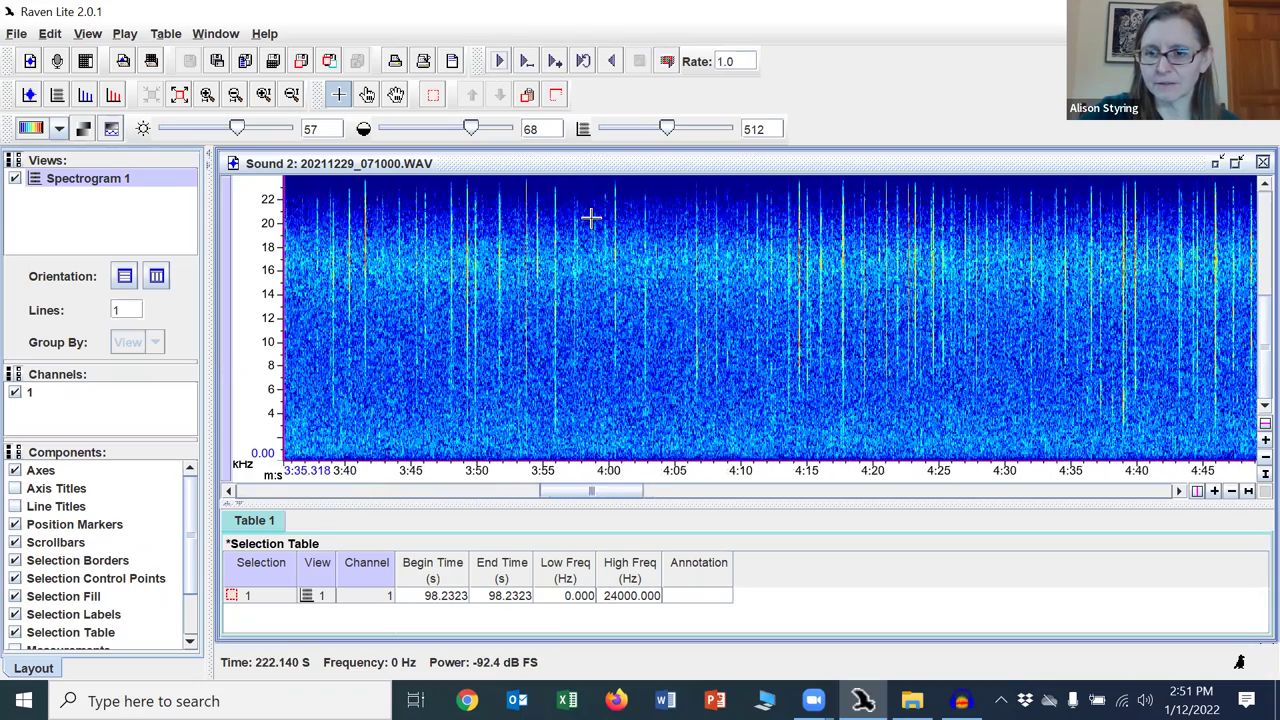
key(space)
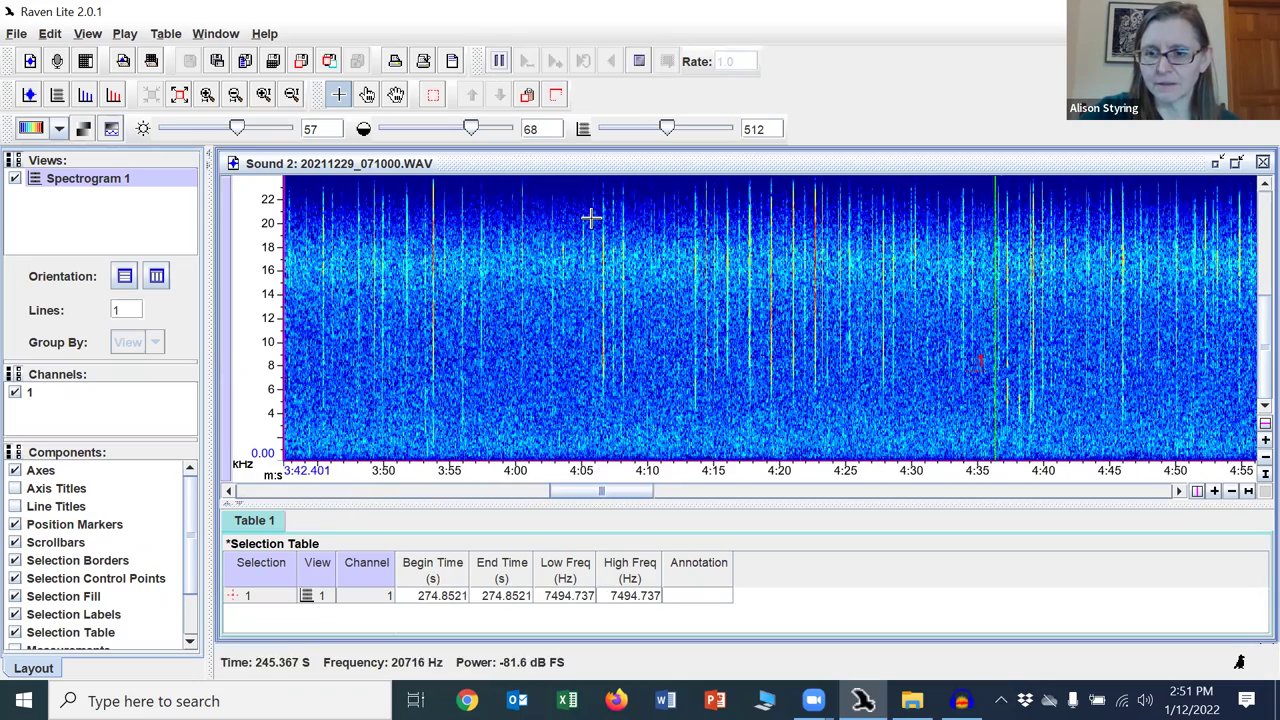
click(641, 61)
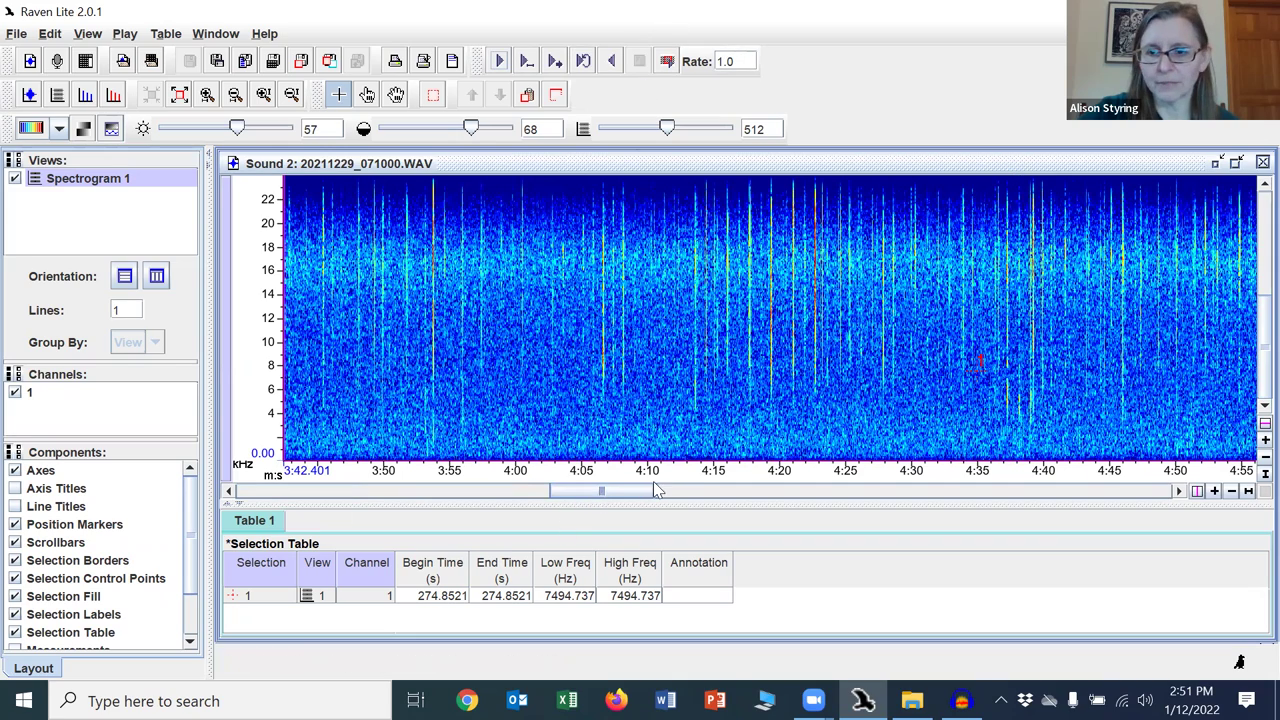
scroll(655, 490, right, 2)
scroll(697, 485, right, 5)
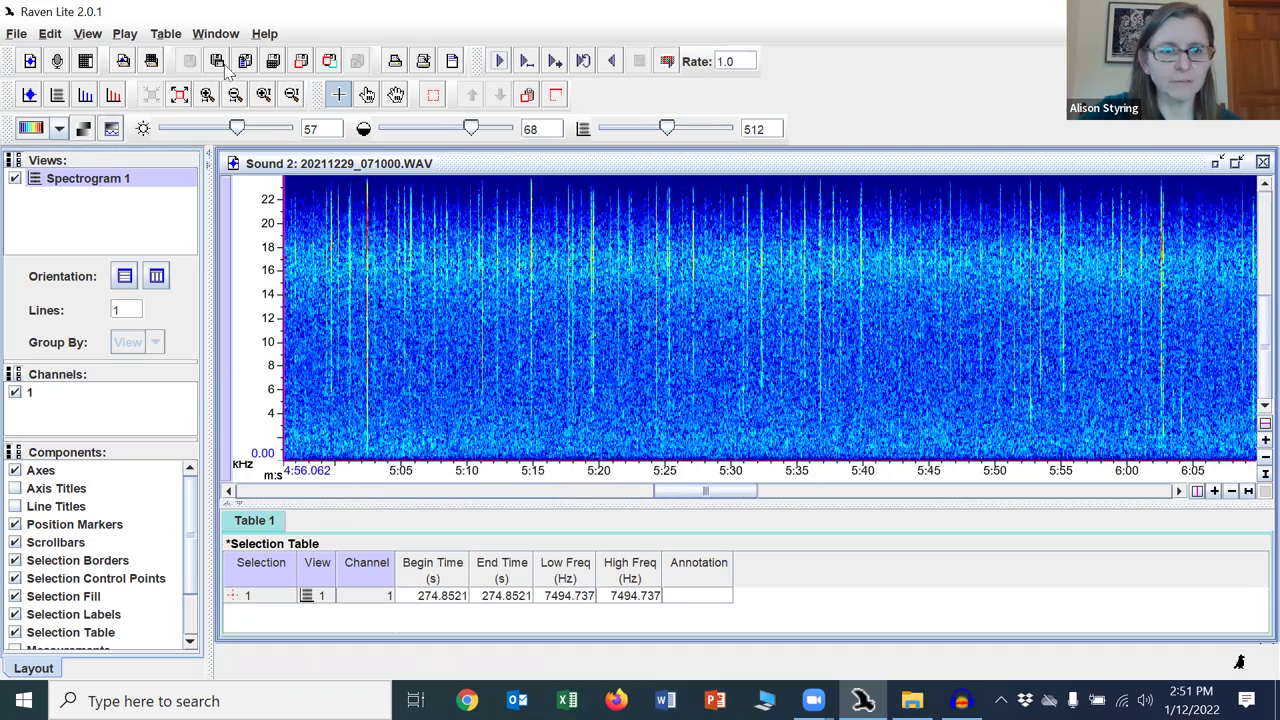
- Make the 071000 spectrogram greyscale at brightness 54 and contrast 74
key(ctrl+g)
drag(237, 134, 232, 134)
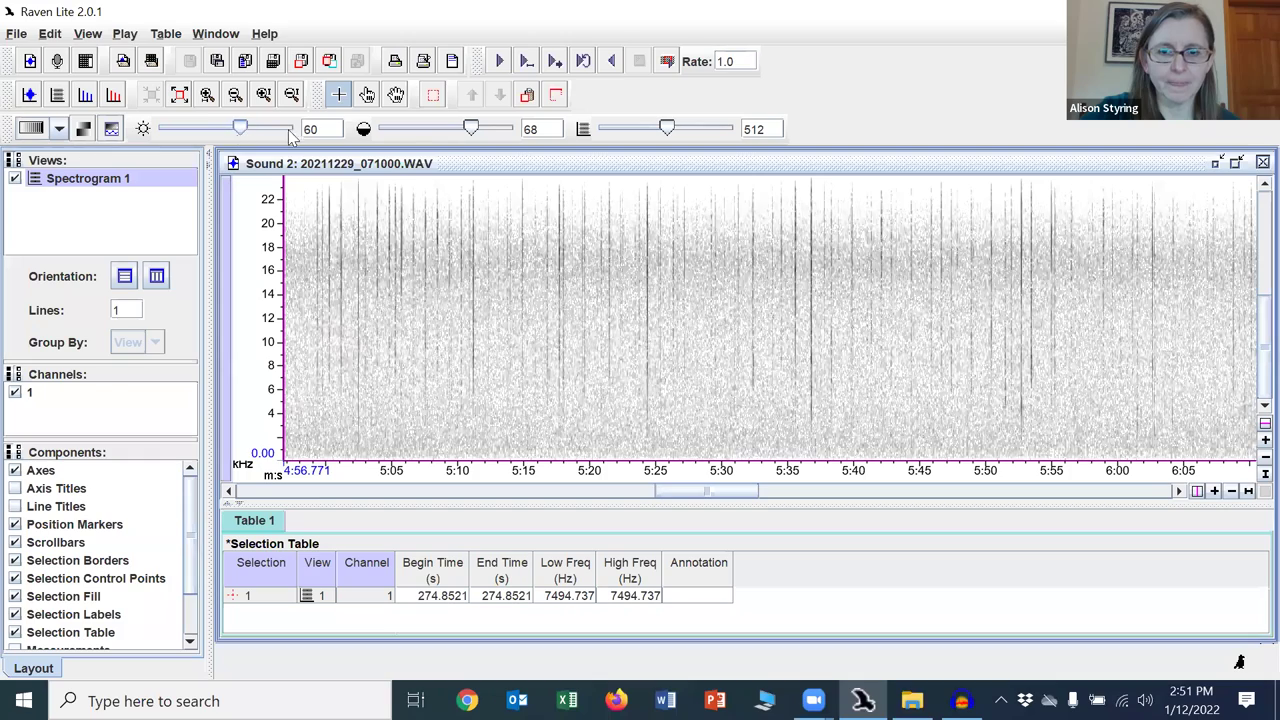
drag(479, 136, 485, 136)
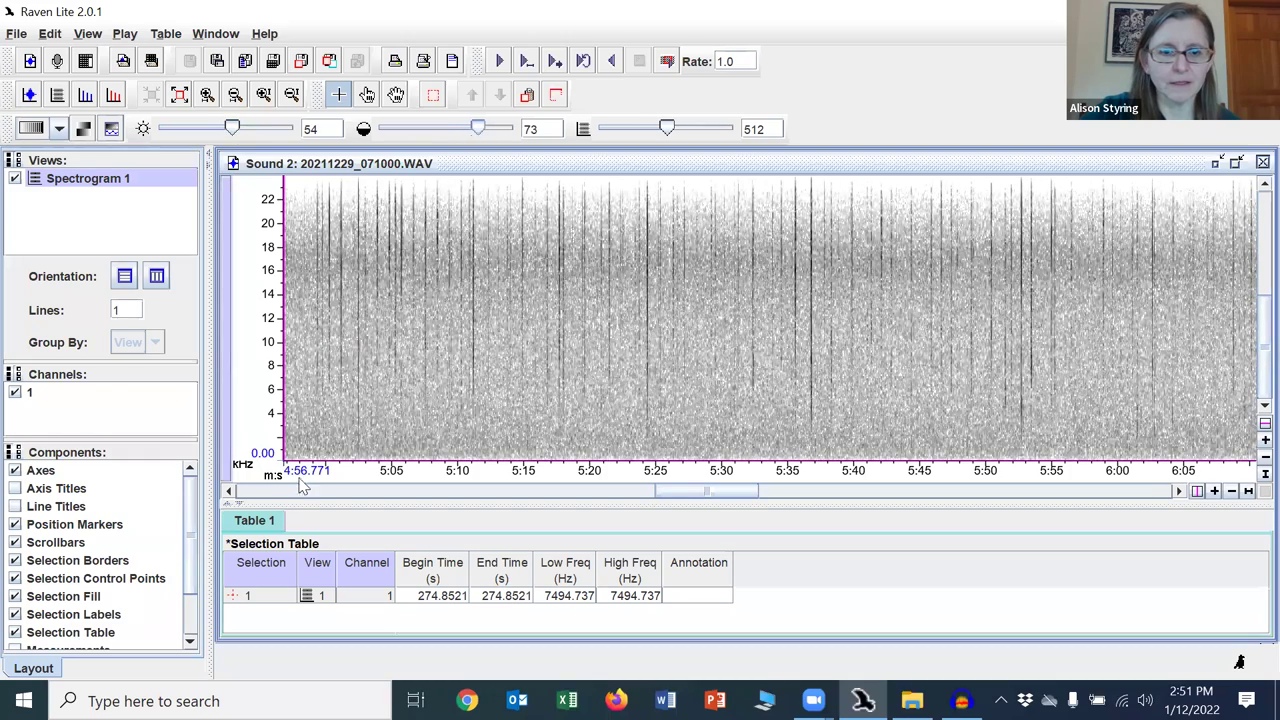
- Play the 071000 recording from the point marked near 6:07, then stop
drag(685, 490, 768, 479)
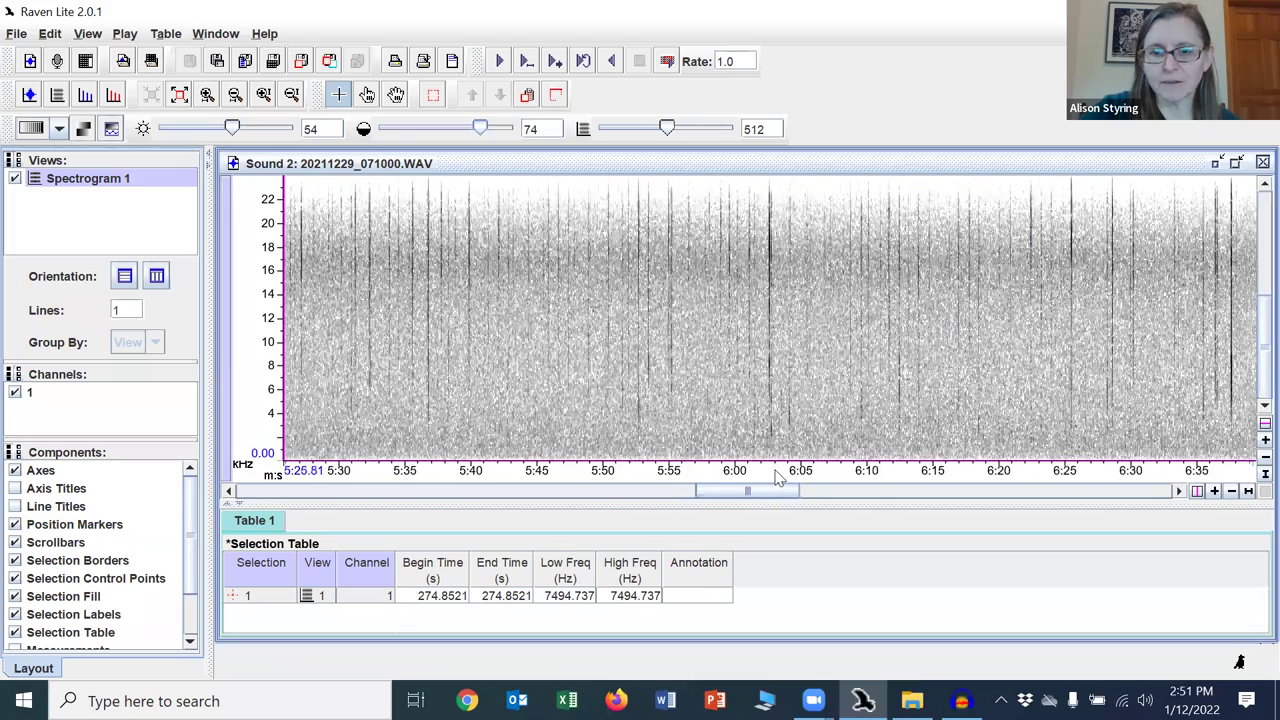
drag(778, 478, 747, 512)
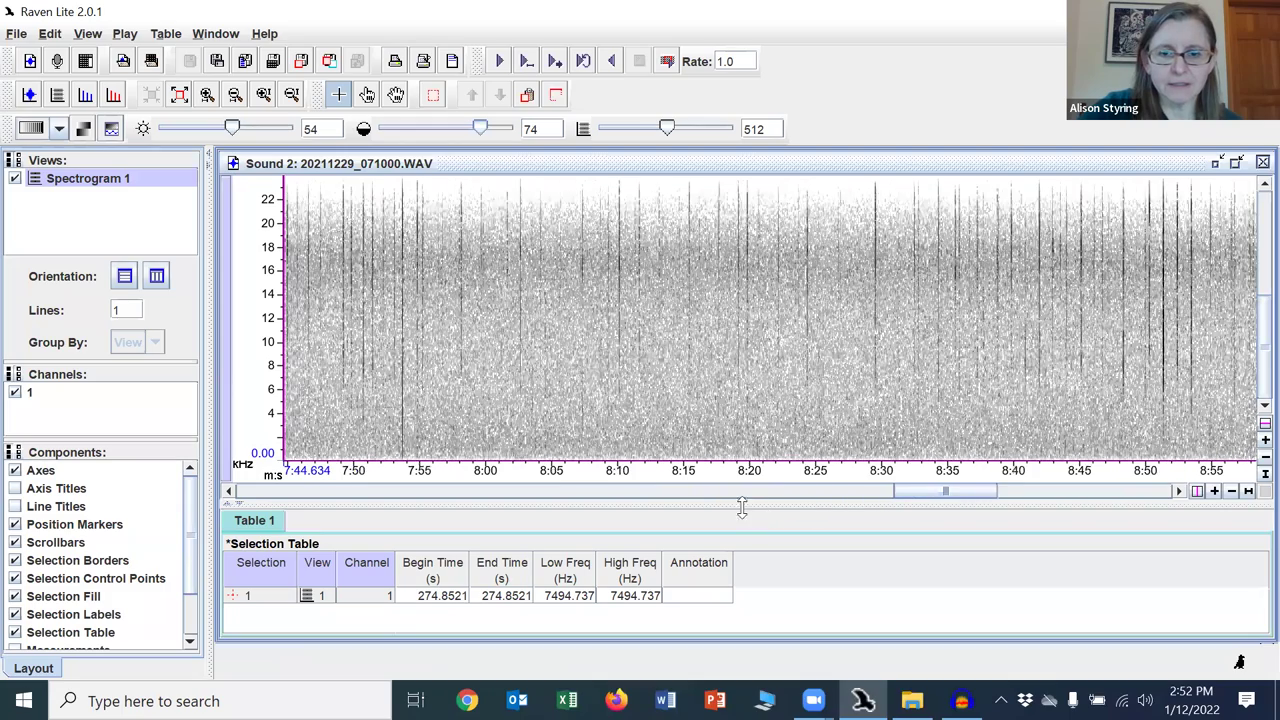
scroll(684, 357, down, 2)
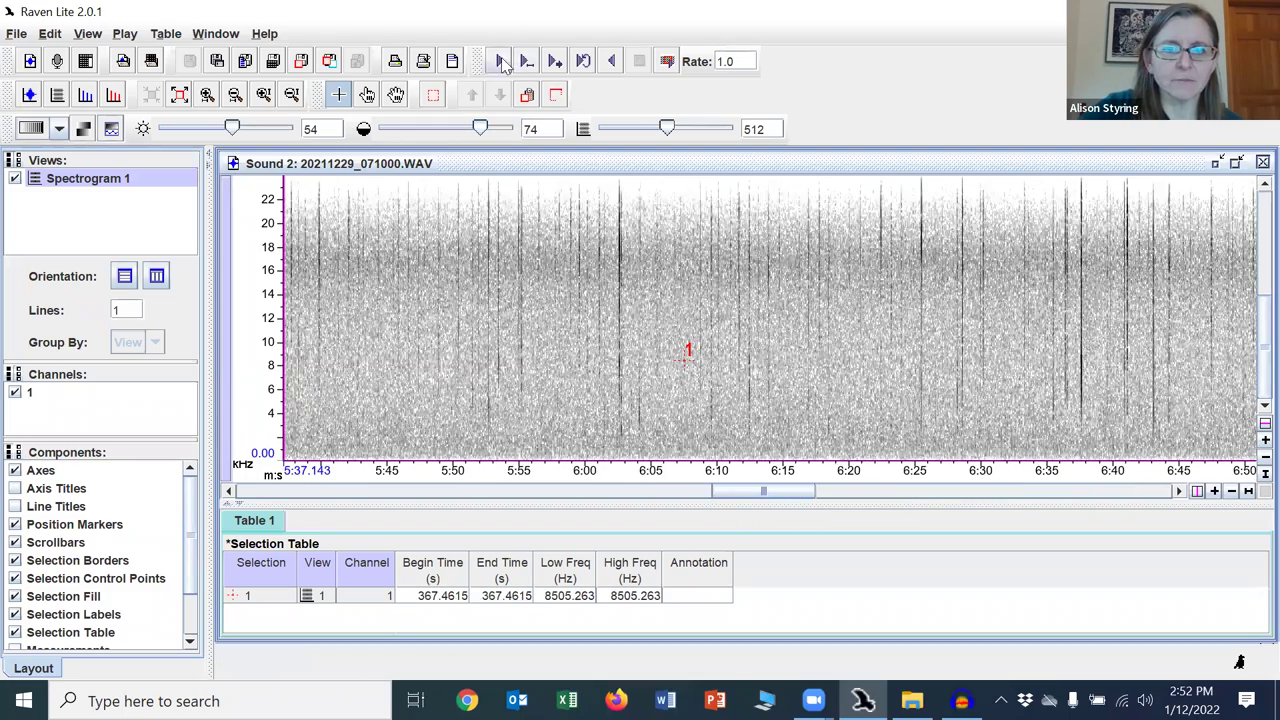
click(499, 61)
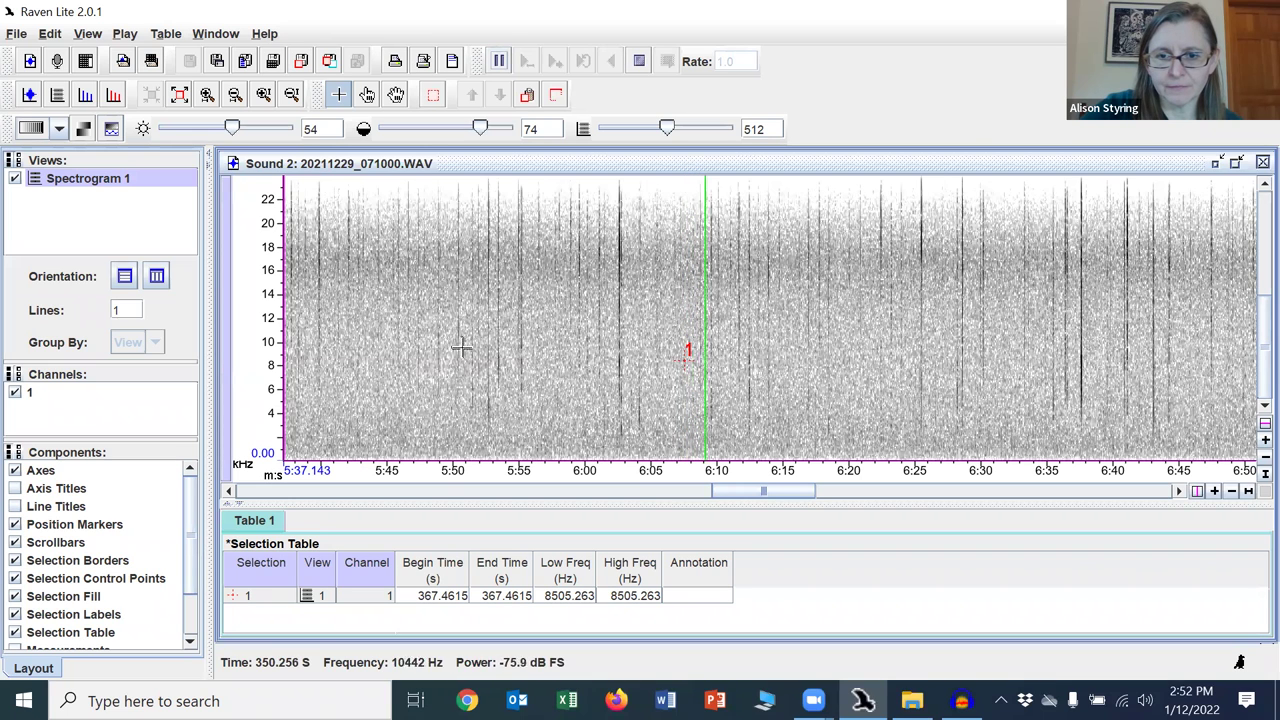
click(639, 61)
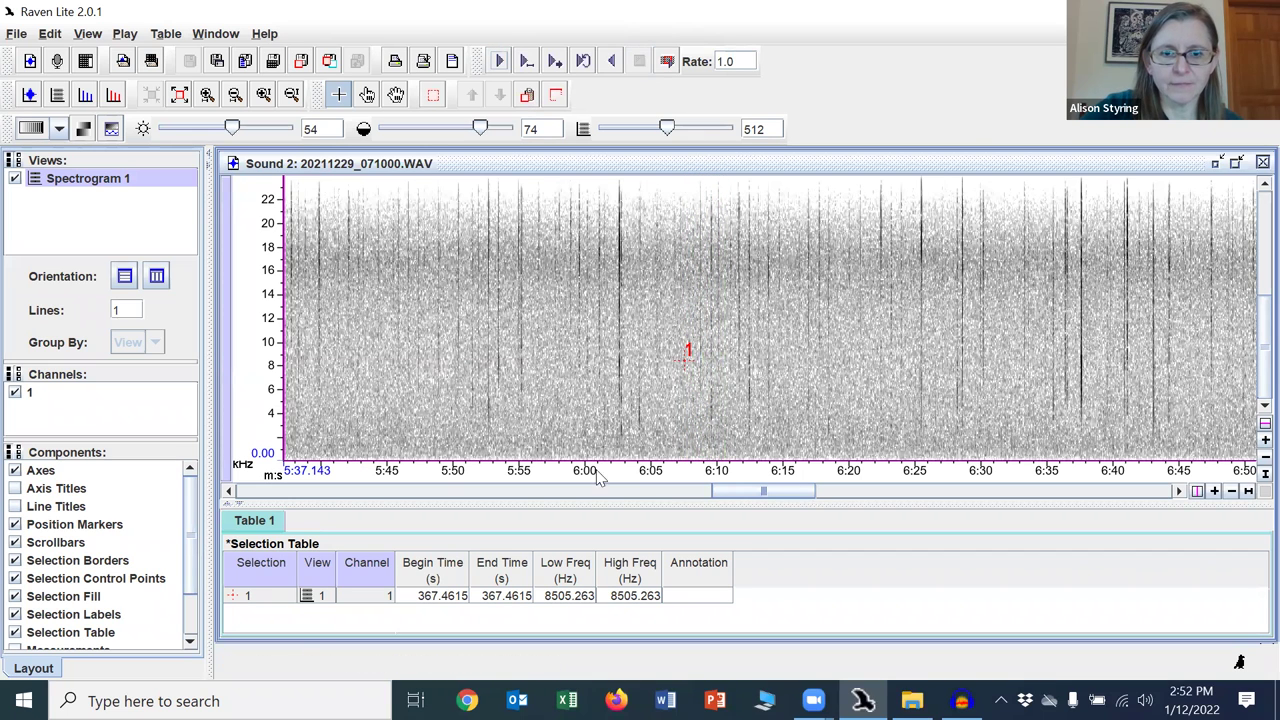
- Scroll the 071000 recording back to its beginning and begin closing the sound window
drag(716, 495, 549, 500)
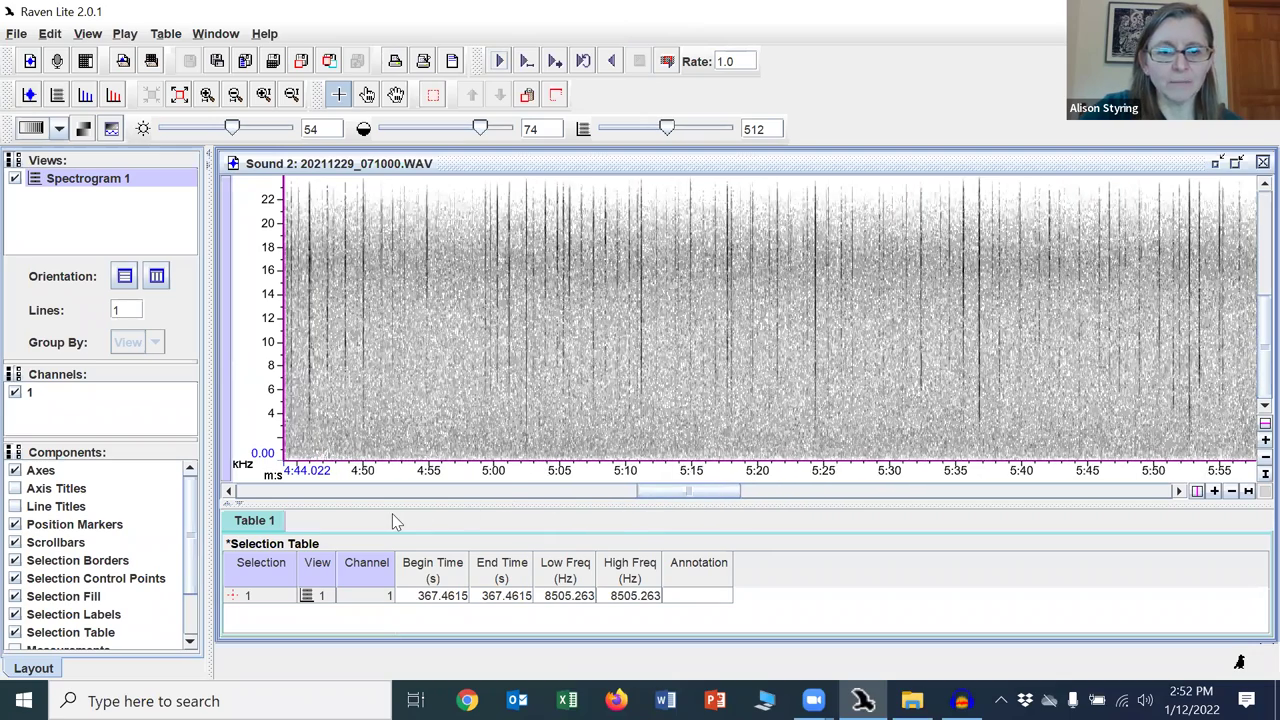
drag(392, 513, 476, 488)
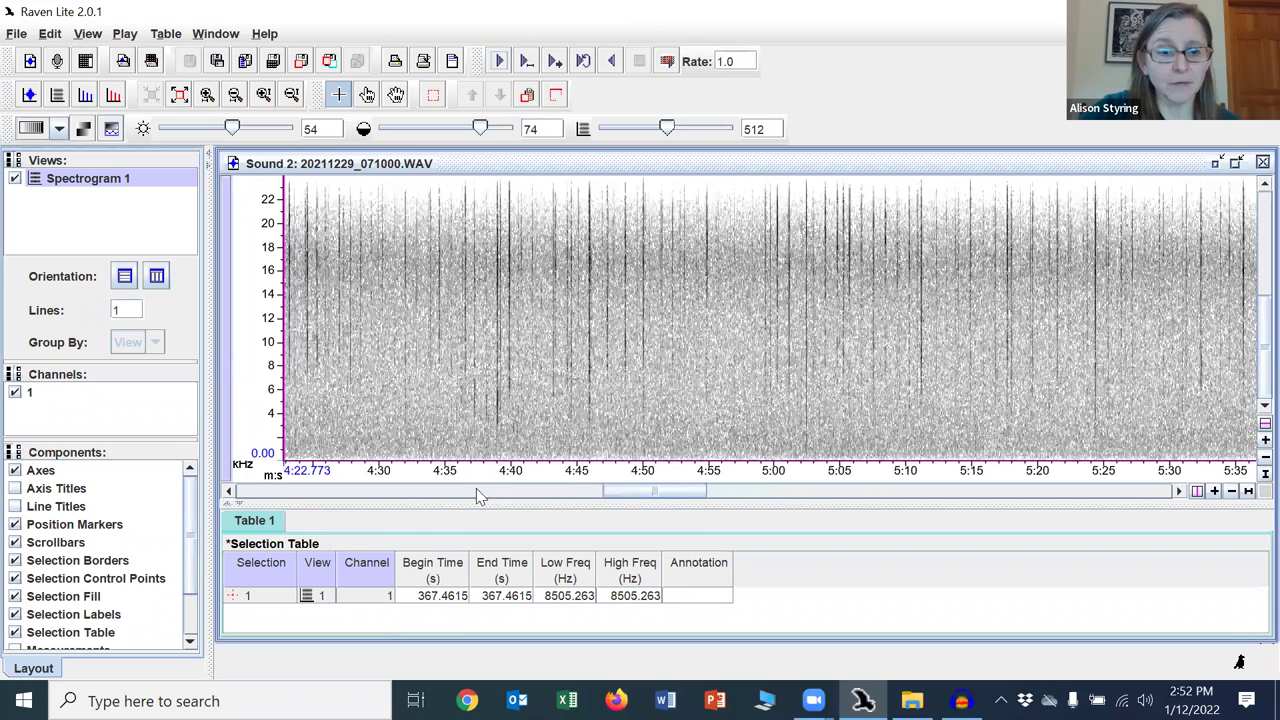
click(358, 491)
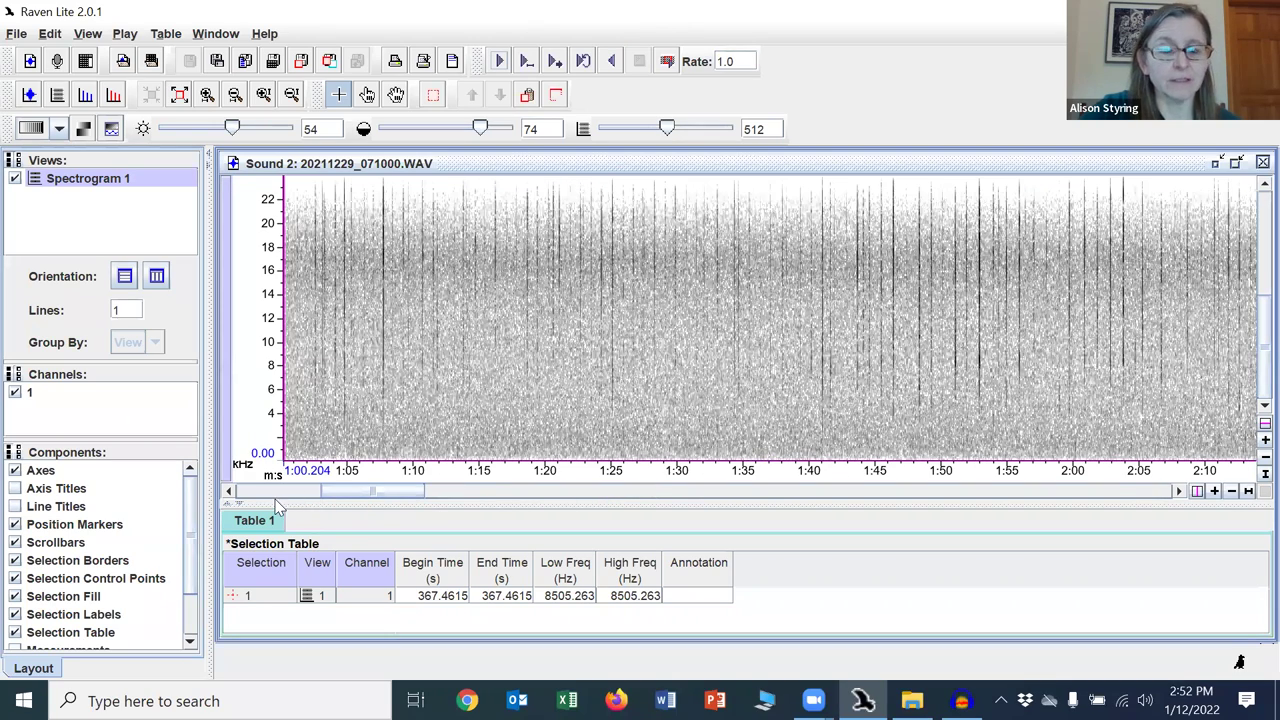
scroll(318, 326, up, 2)
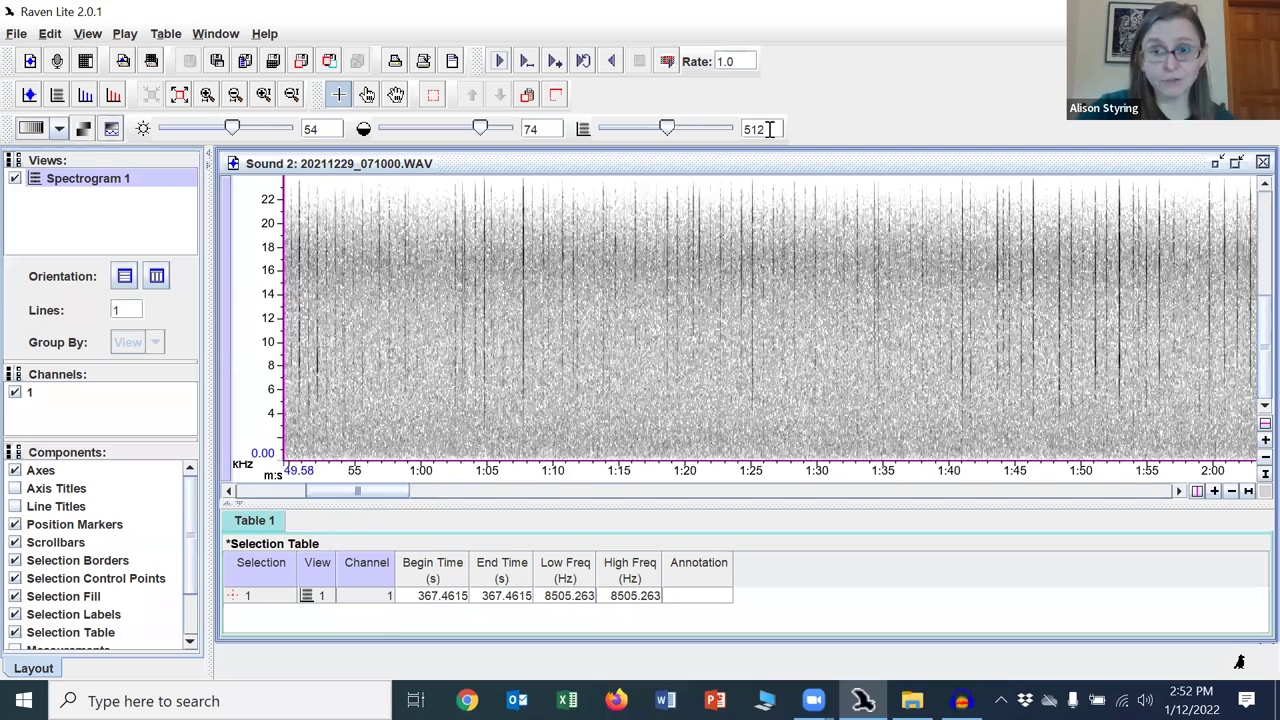
scroll(1255, 165, up, 2)
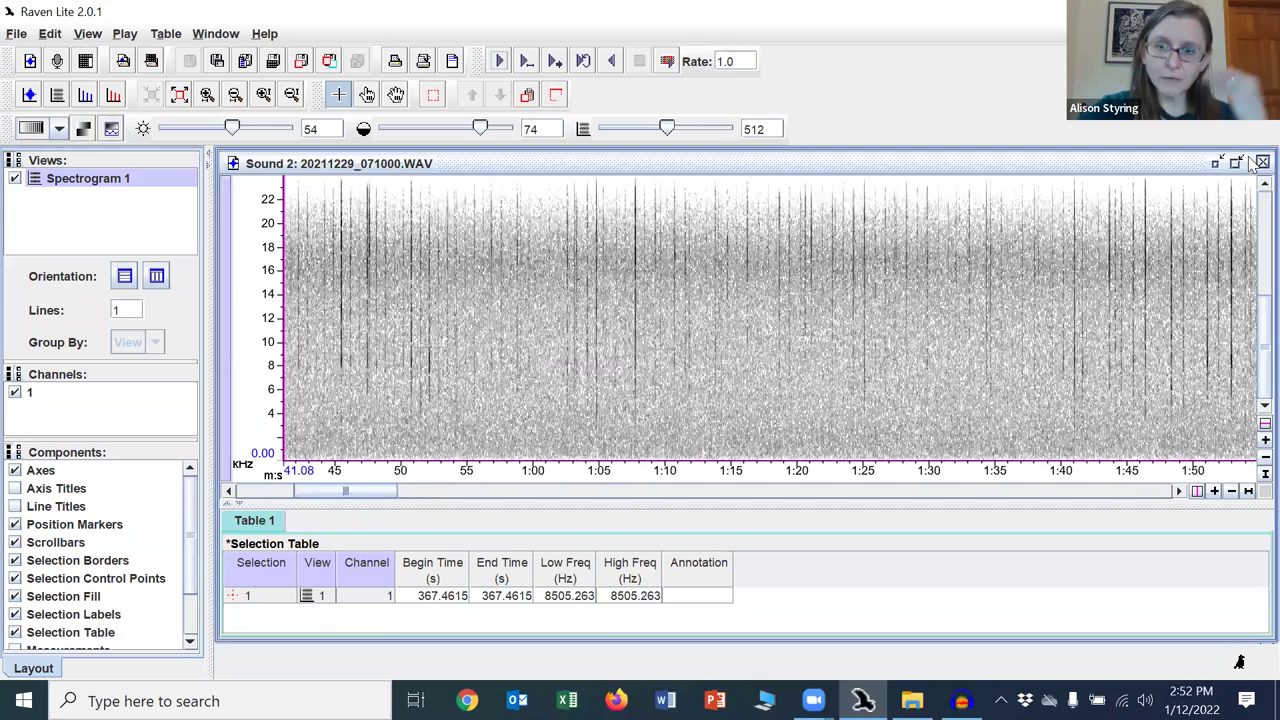
scroll(1255, 165, up, 1)
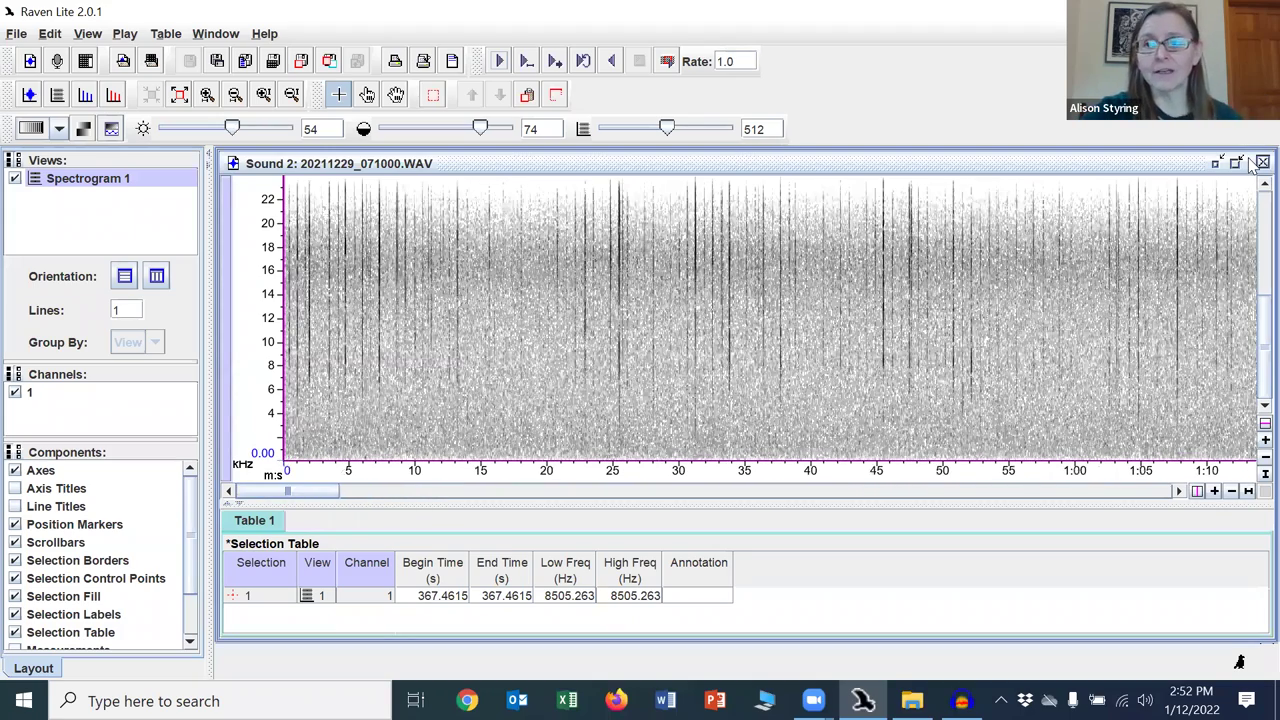
- Discard the 071000 changes and load all of 20211229_070000.WAV into Raven as Sound 2
click(750, 429)
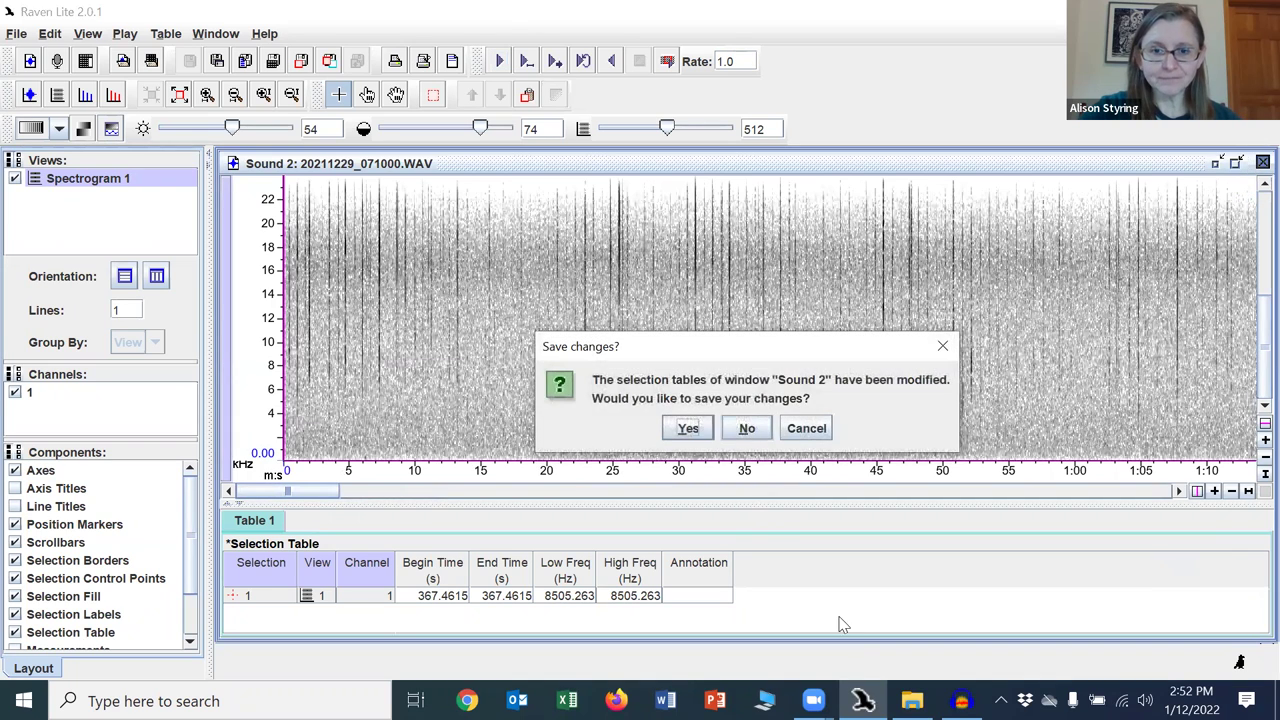
key(alt+Tab)
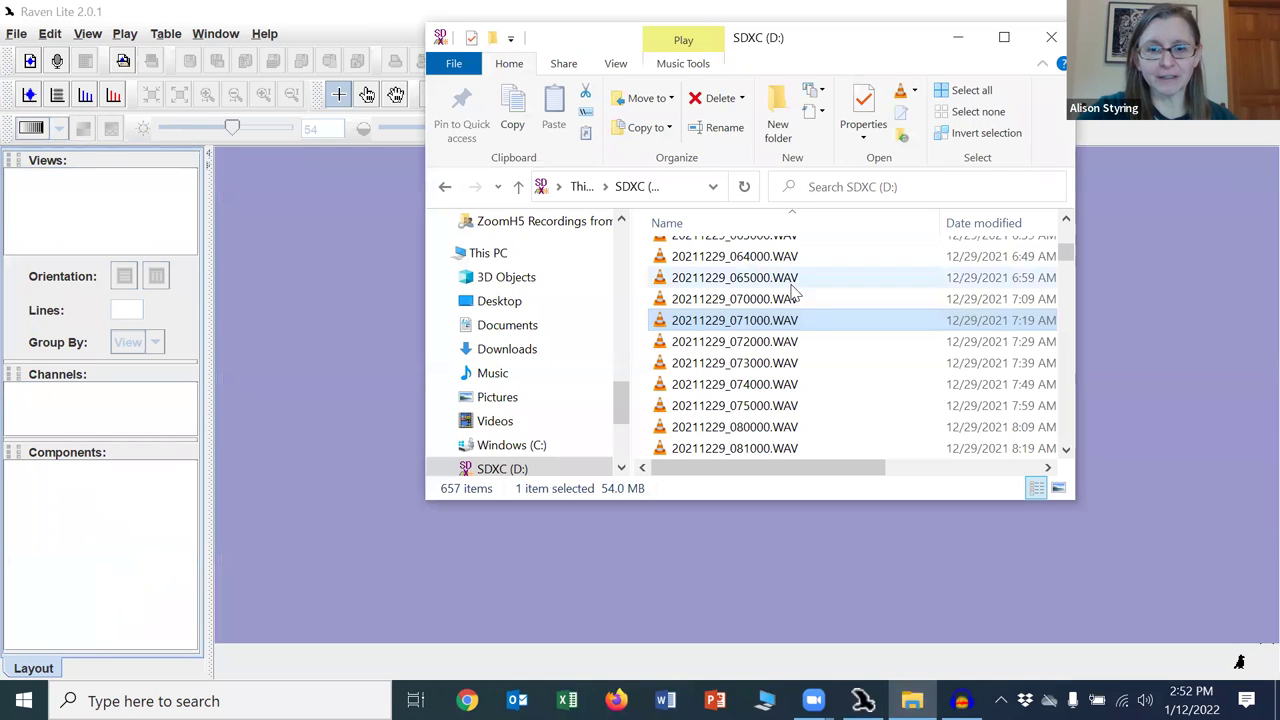
click(800, 301)
drag(800, 301, 348, 332)
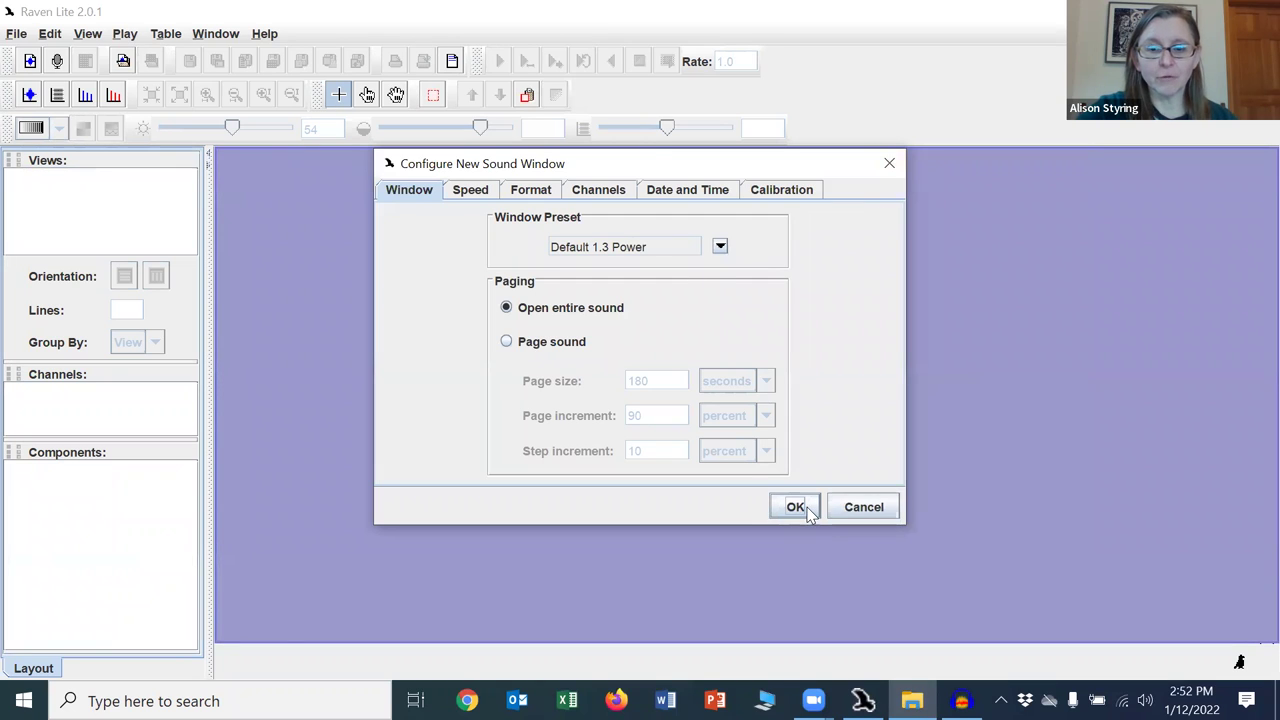
click(796, 507)
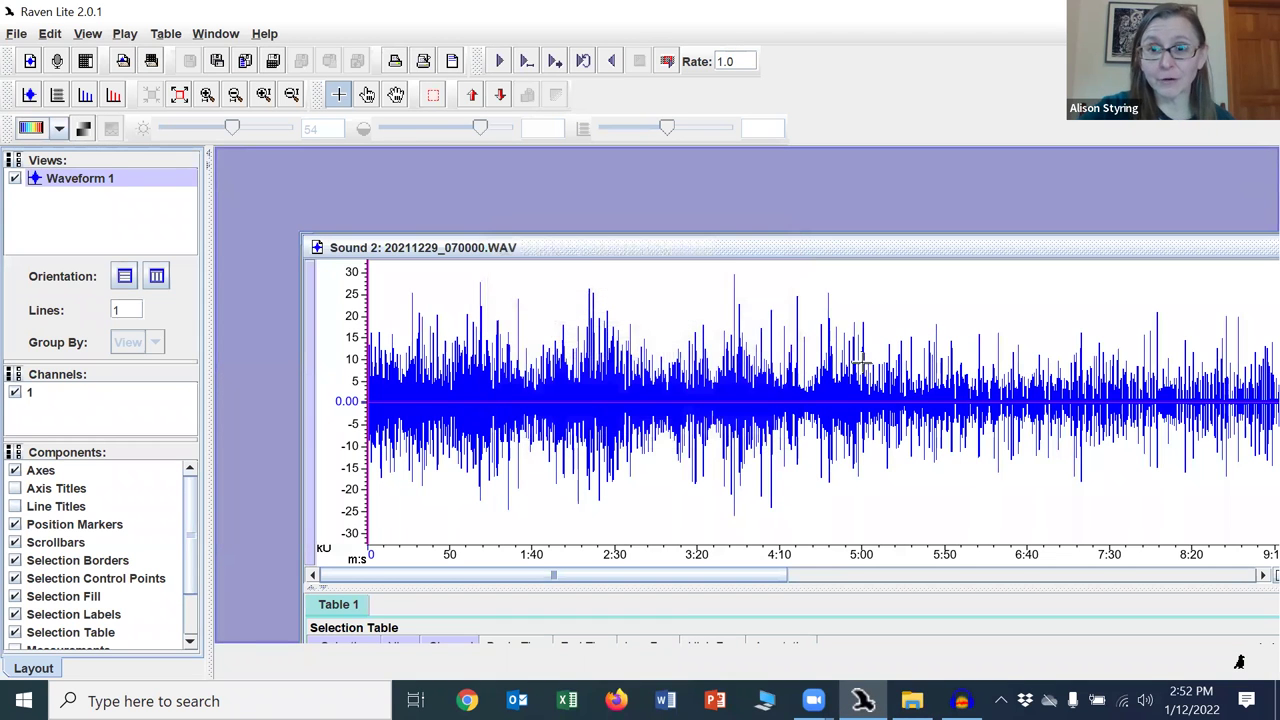
- Maximize the 070000 sound window and brighten its spectrogram to about 59
drag(686, 242, 588, 200)
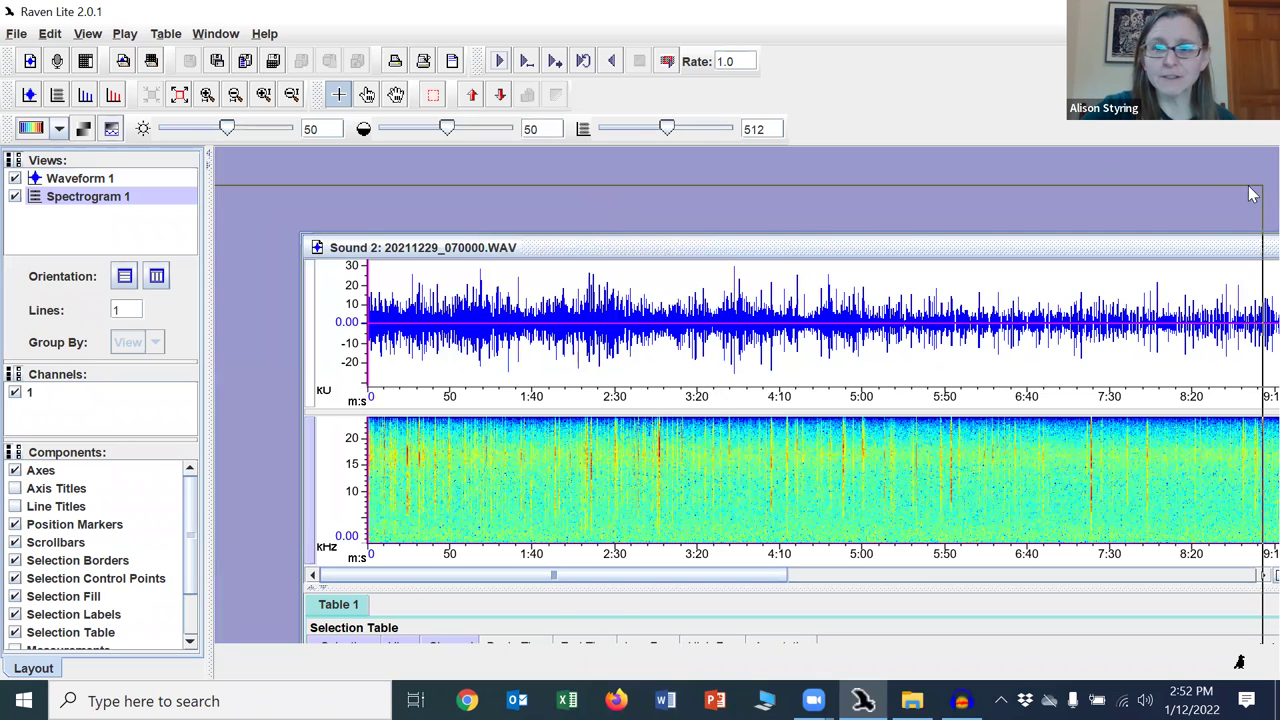
drag(1253, 193, 1242, 220)
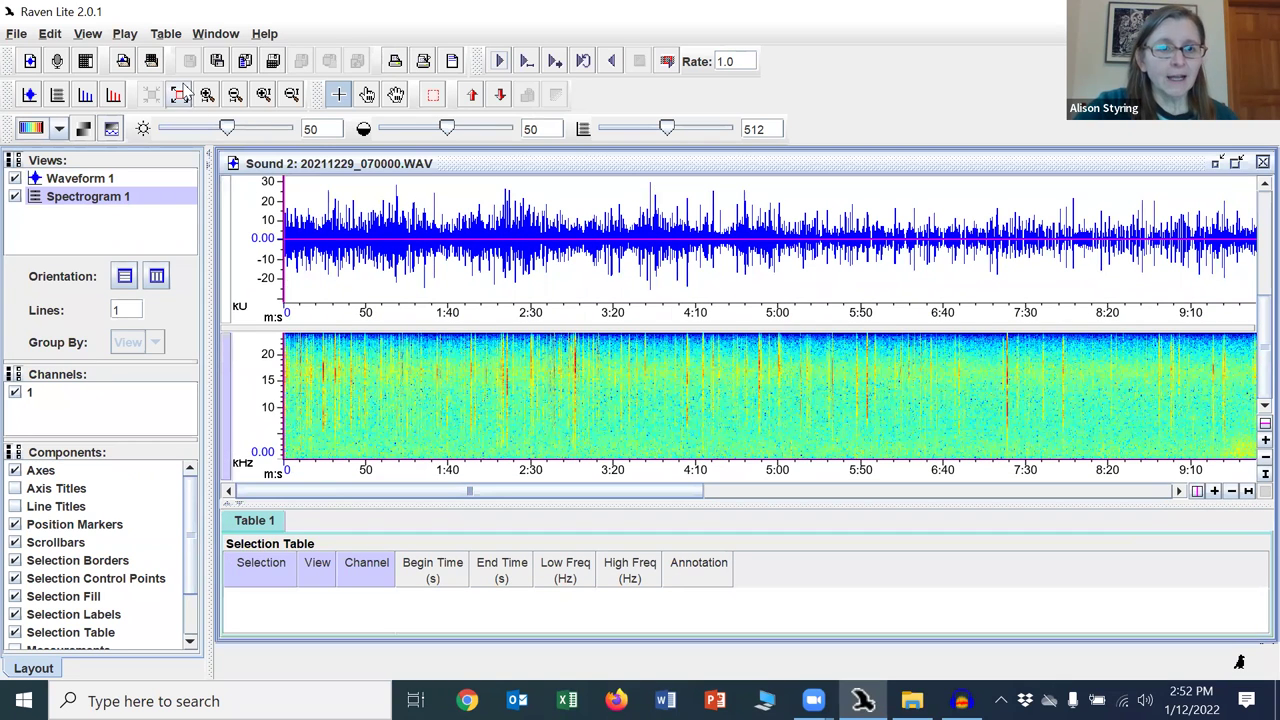
drag(228, 128, 240, 129)
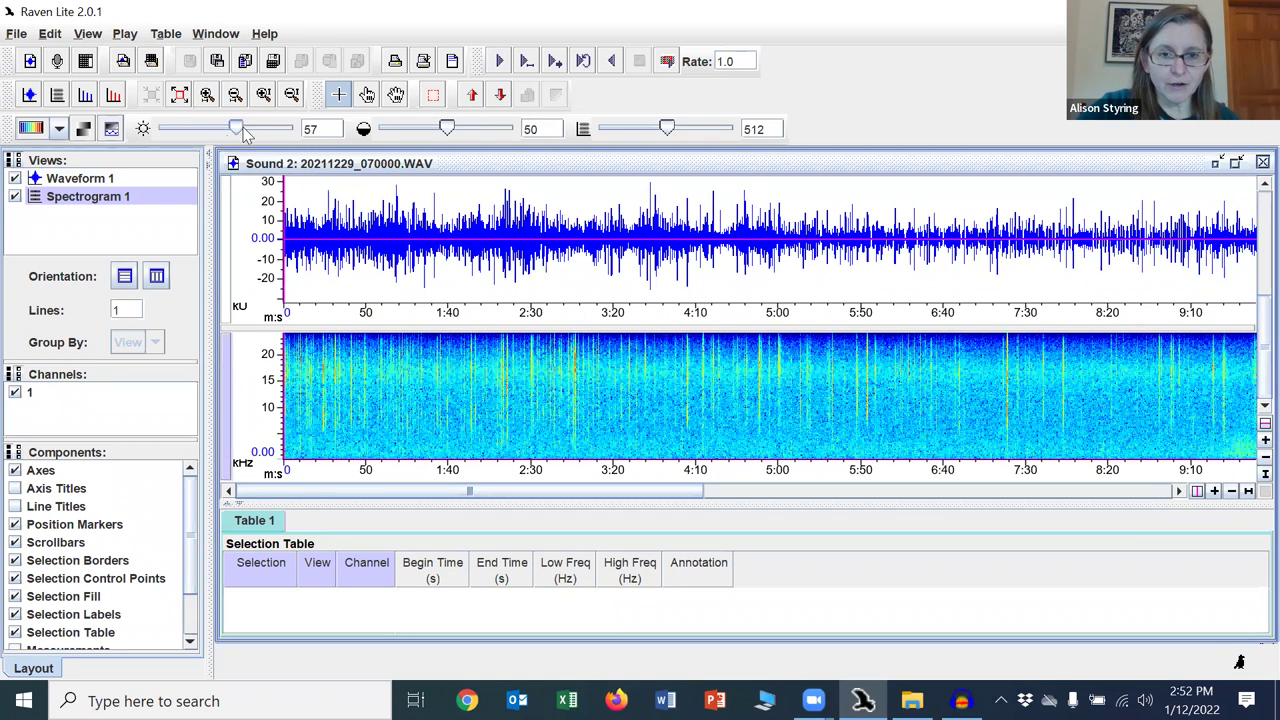
- Delete the 070000 waveform view, leaving only the spectrogram
click(455, 204)
right_click(455, 204)
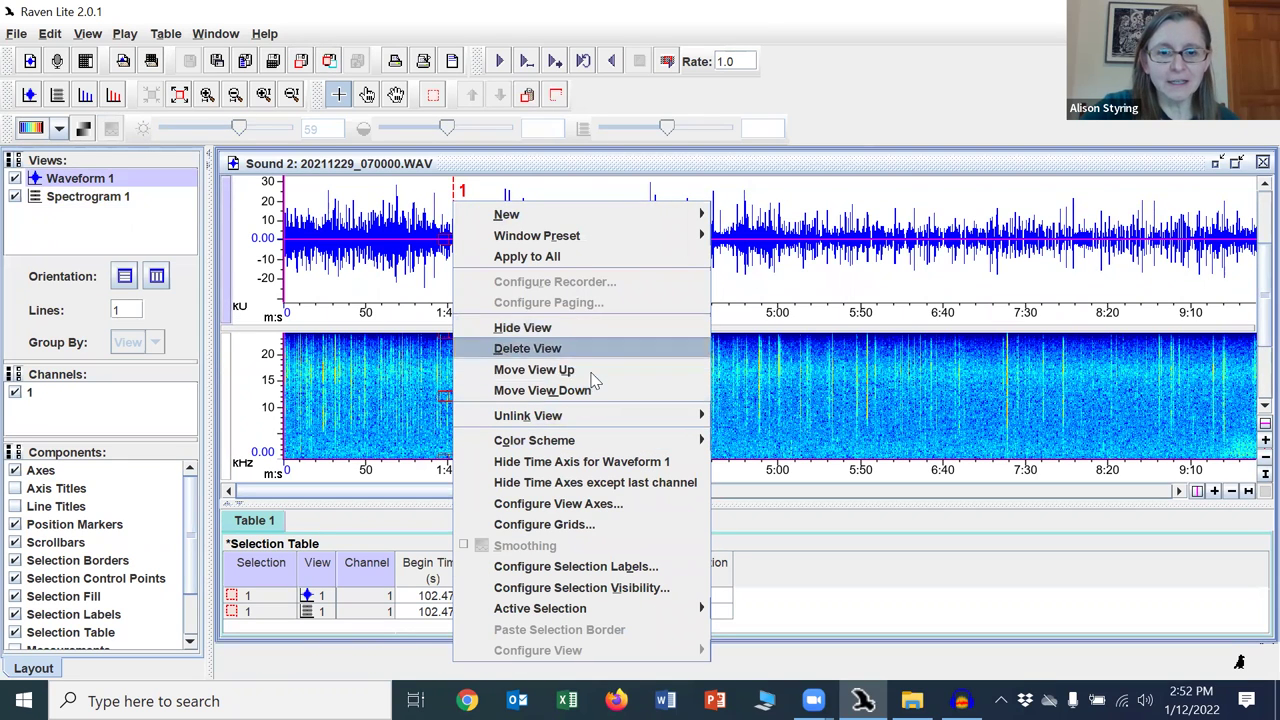
click(362, 212)
right_click(360, 212)
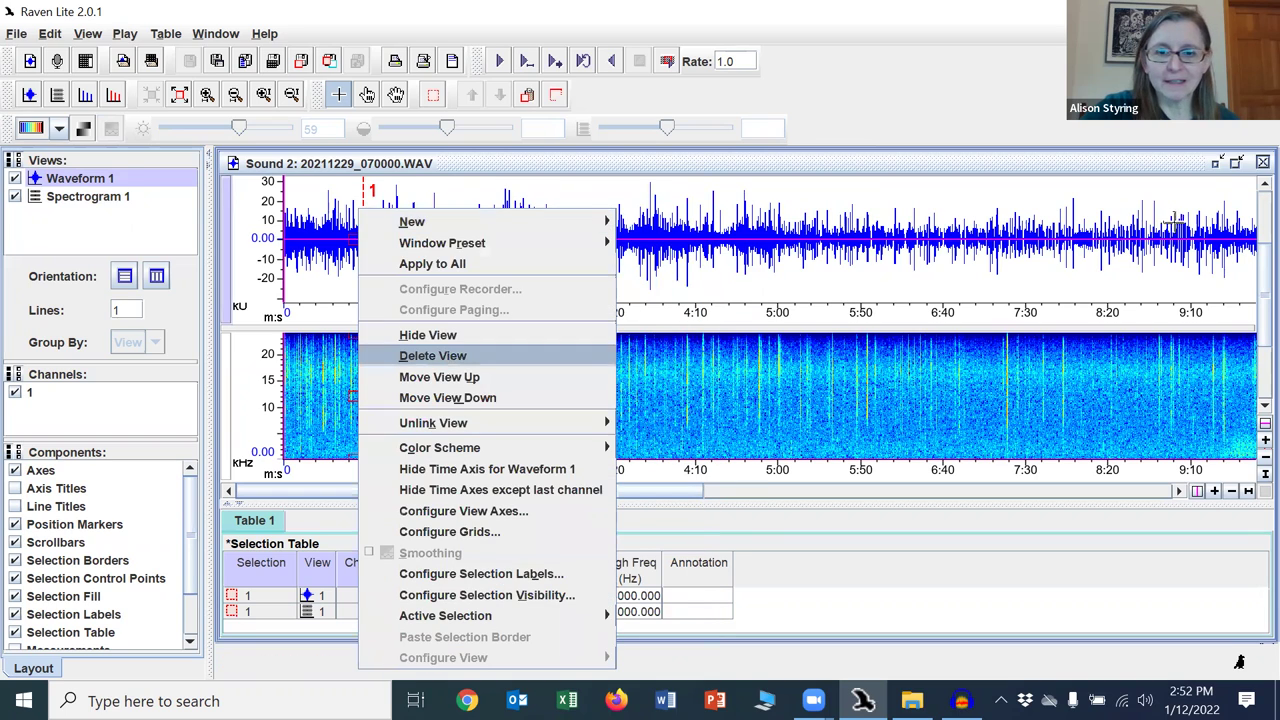
click(432, 355)
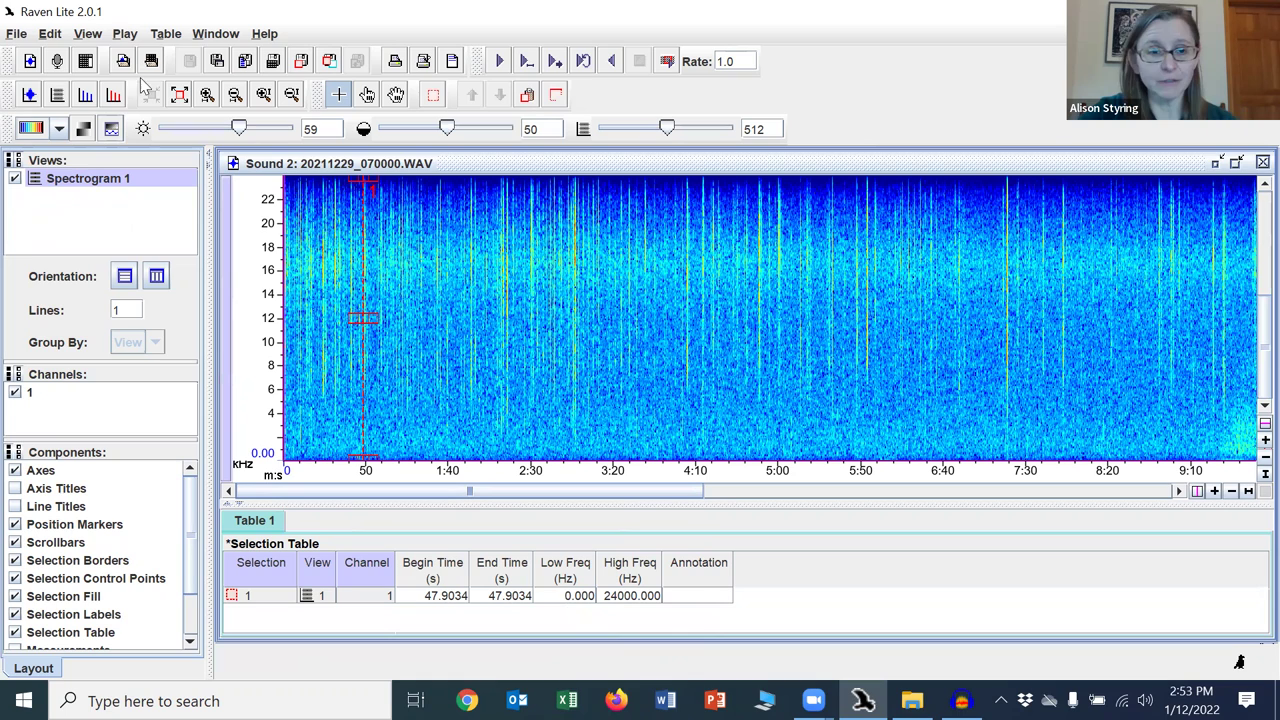
- Switch the 070000 spectrogram to grayscale with brightness 61 and contrast 60
click(59, 130)
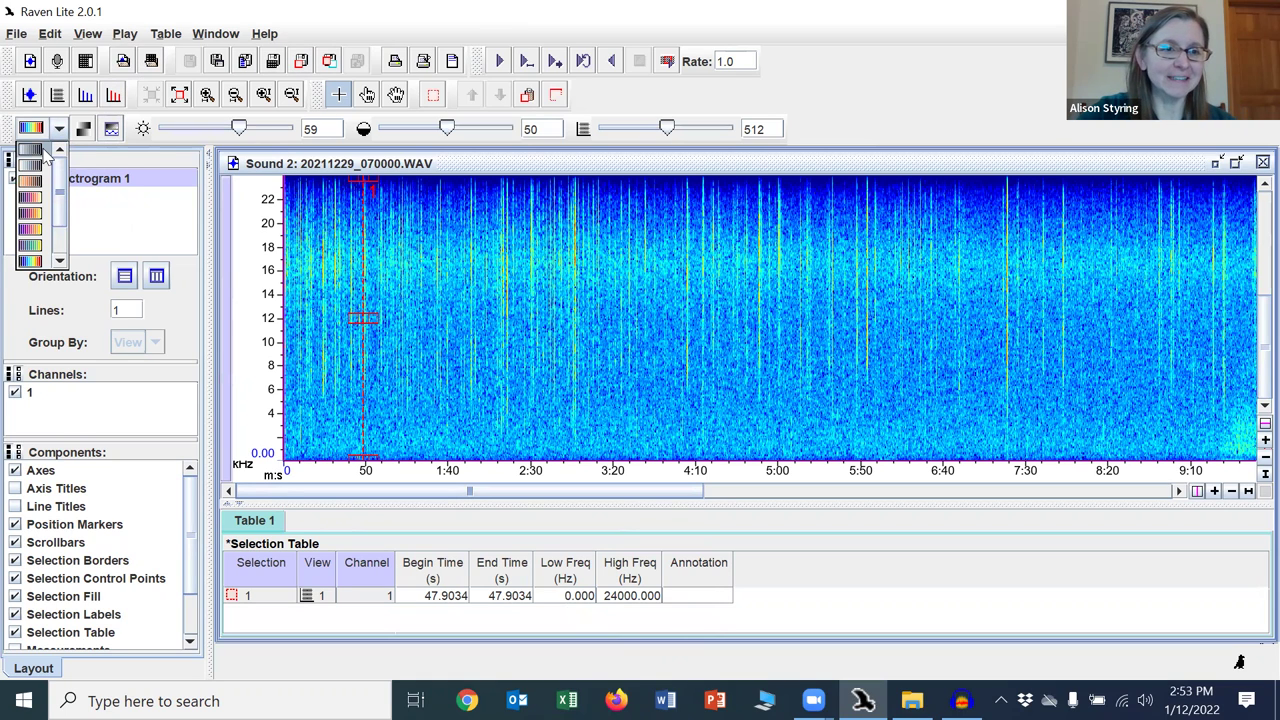
click(42, 150)
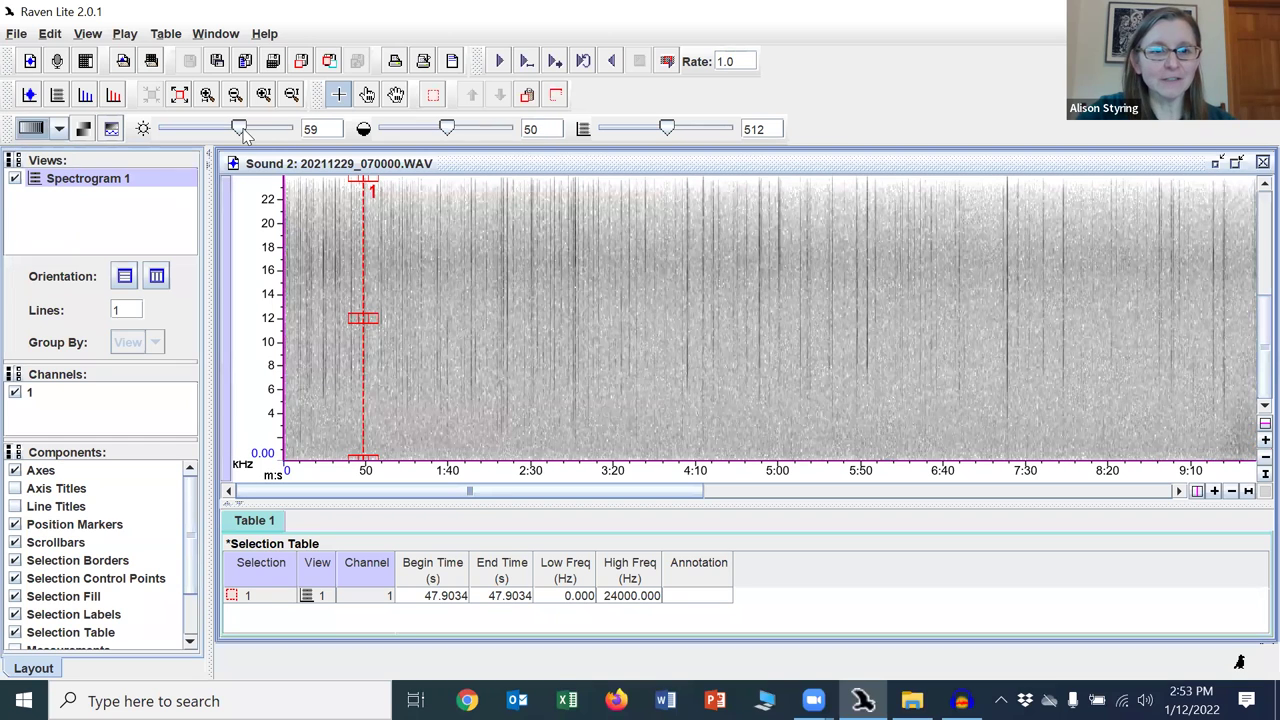
drag(245, 136, 248, 136)
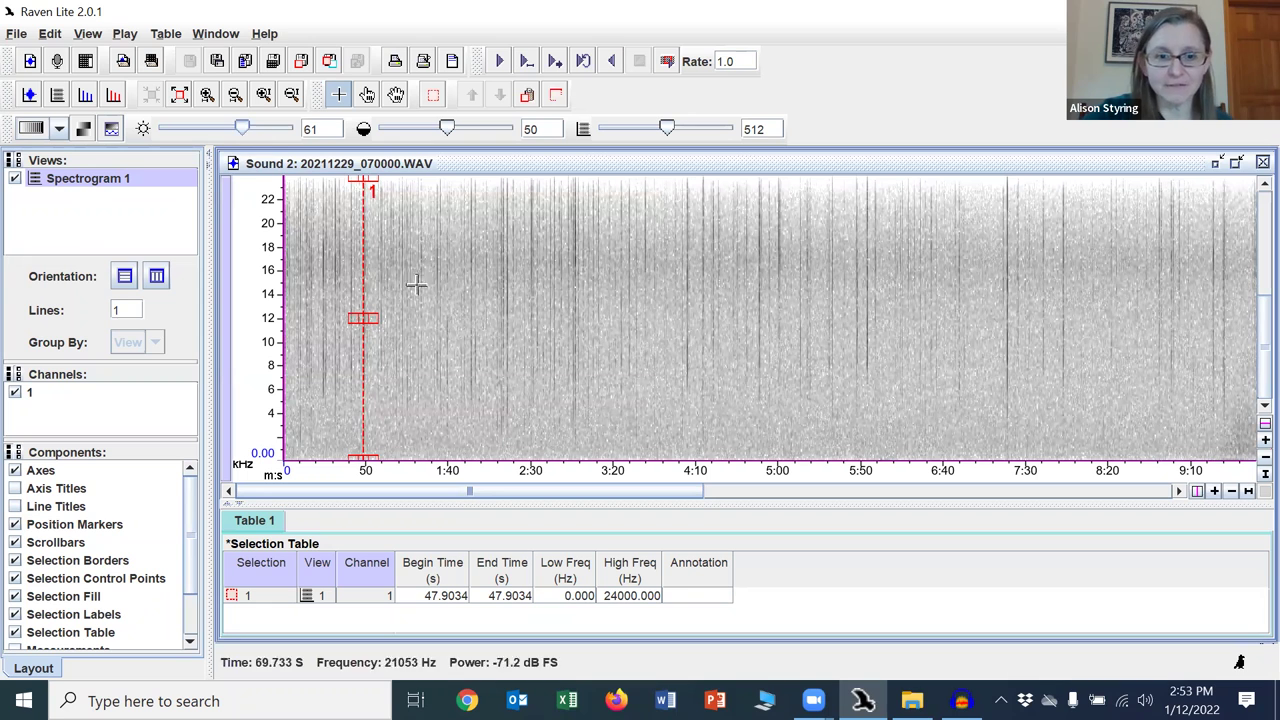
drag(449, 135, 462, 135)
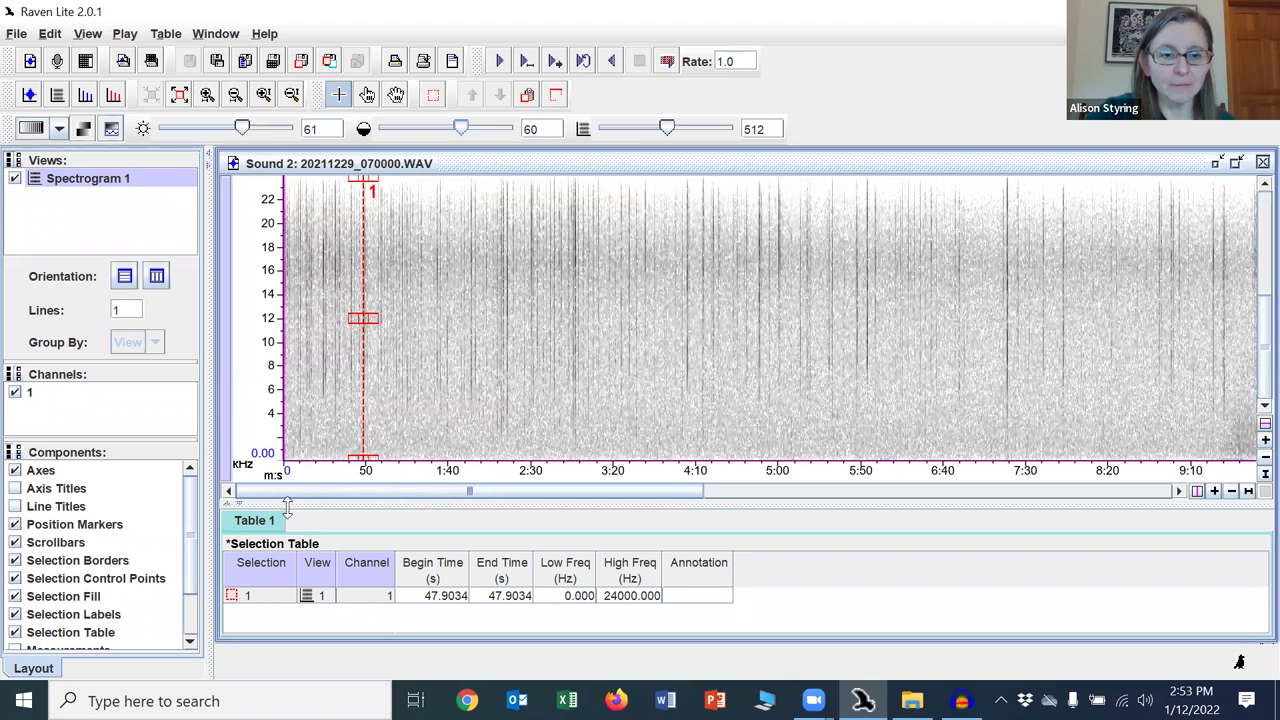
- Mark a point at 573.6 s, 2610.5 Hz and start playback from it
drag(281, 499, 344, 499)
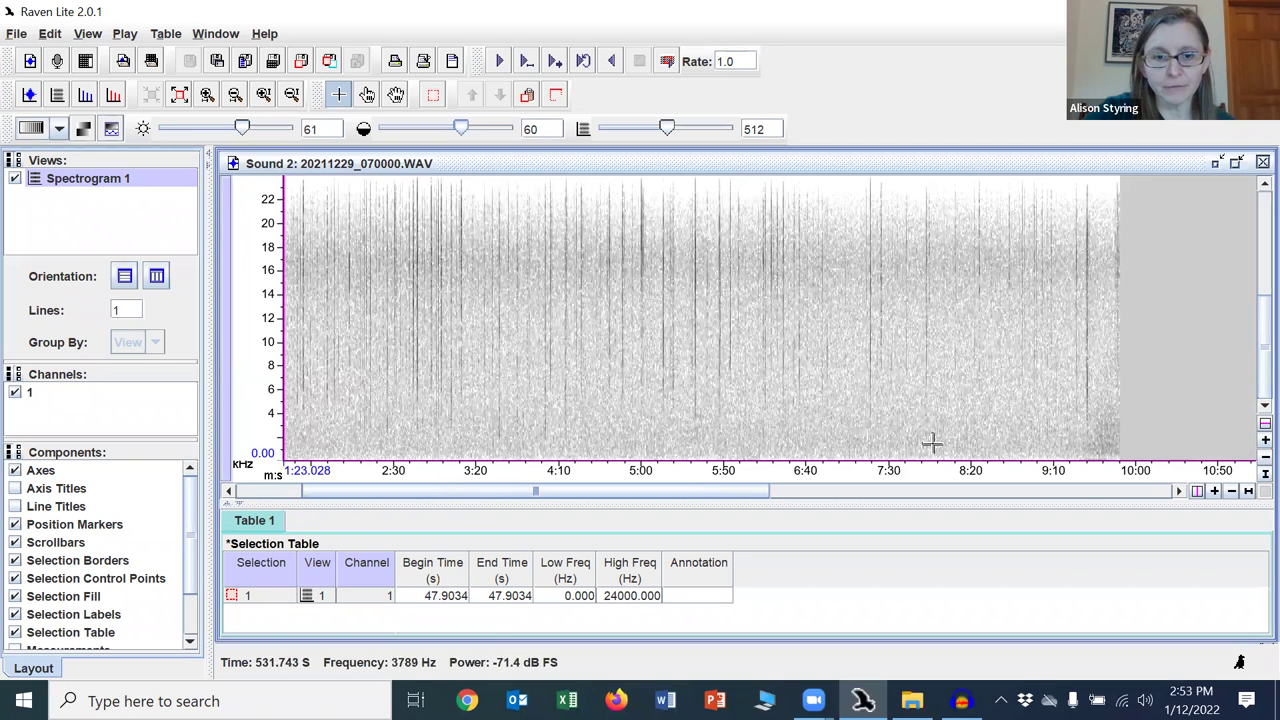
drag(703, 498, 638, 498)
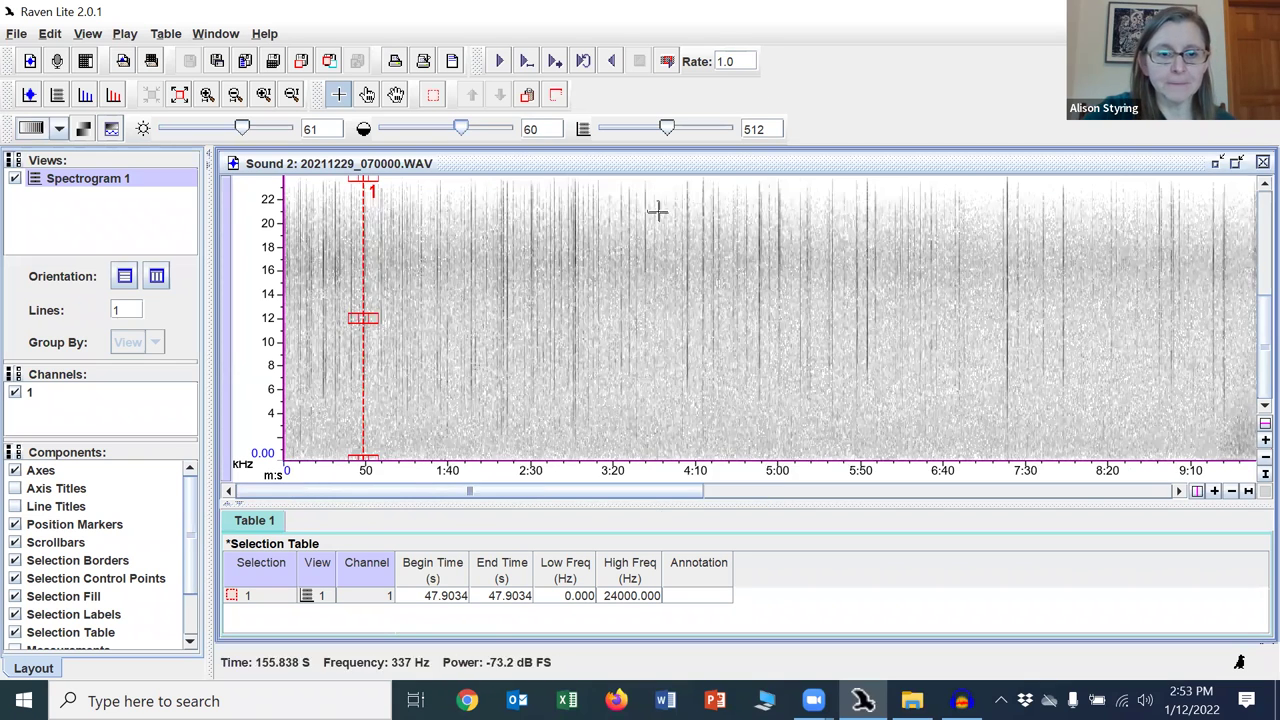
click(1230, 426)
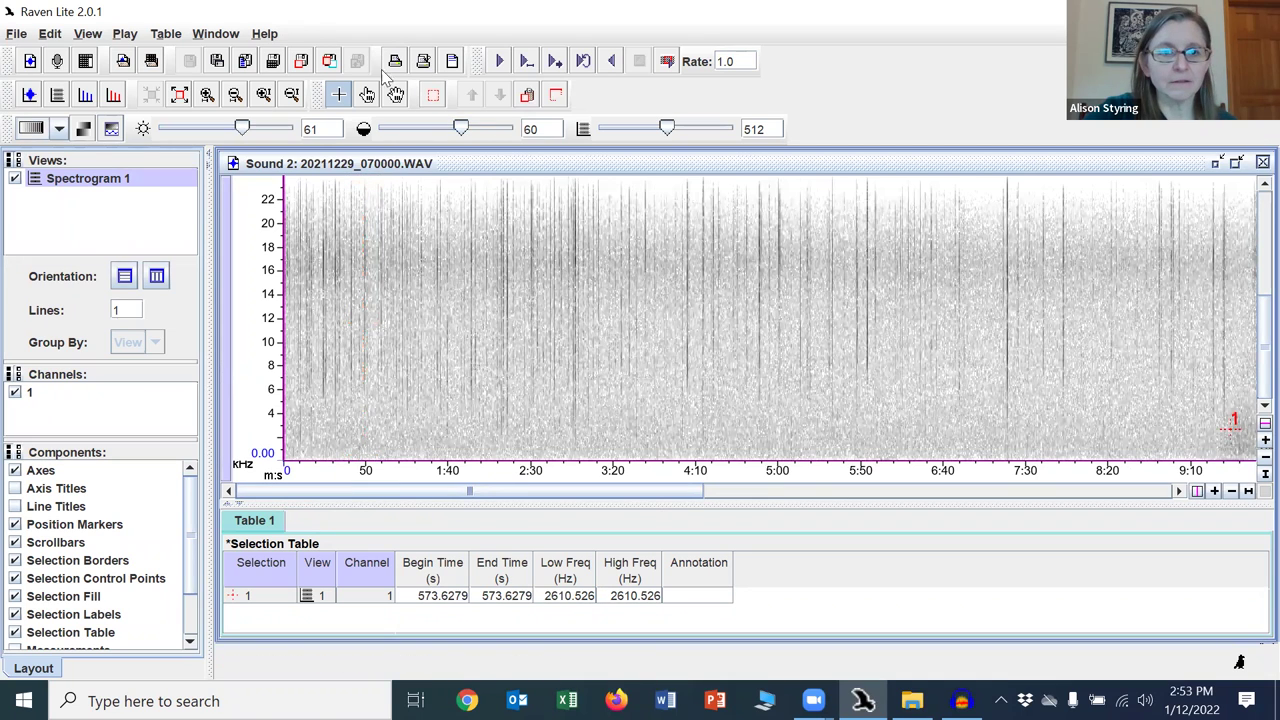
click(497, 61)
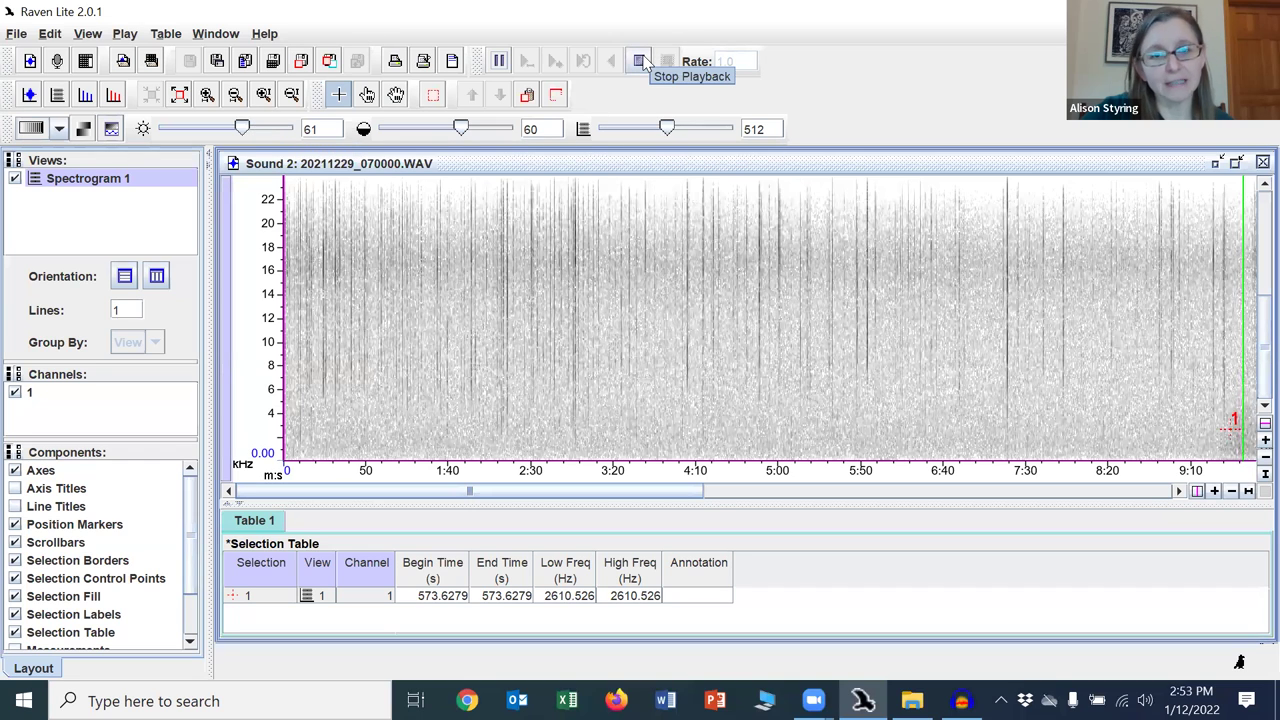
- Stop playback and zoom the time axis in six times, scrolling toward 5:03
click(641, 61)
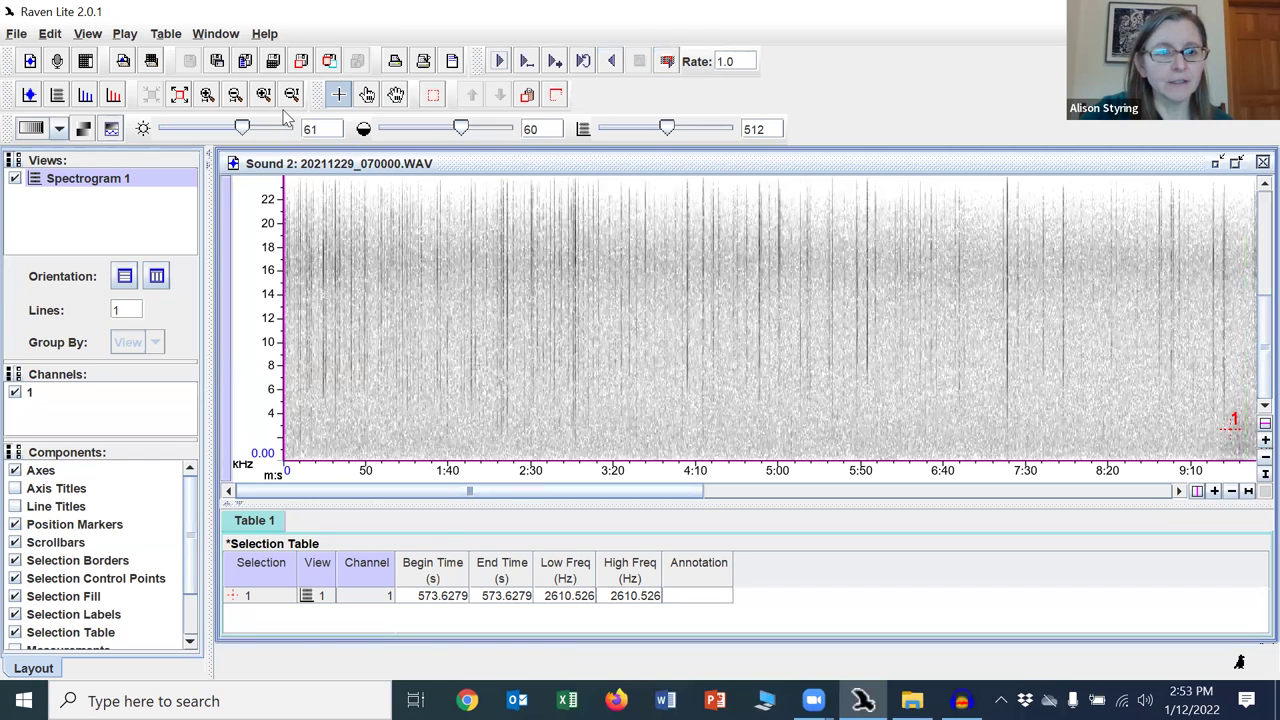
click(205, 96)
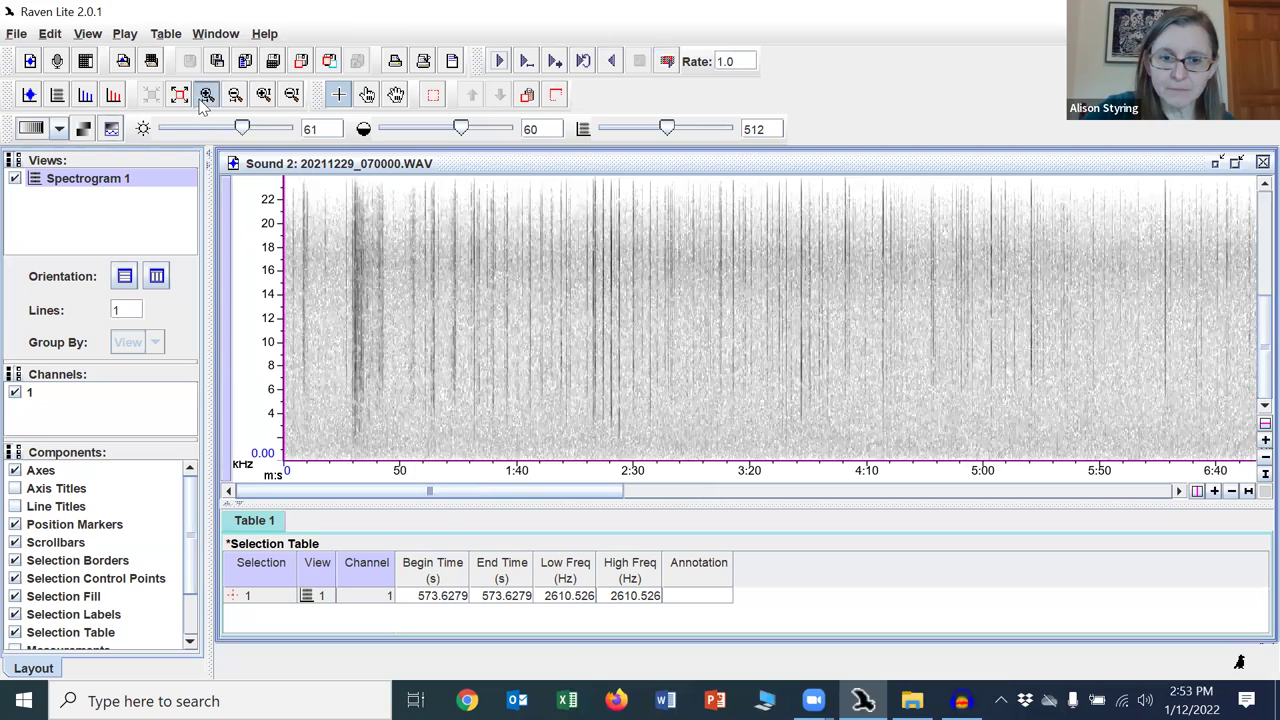
click(205, 96)
click(205, 96)
click(205, 96)
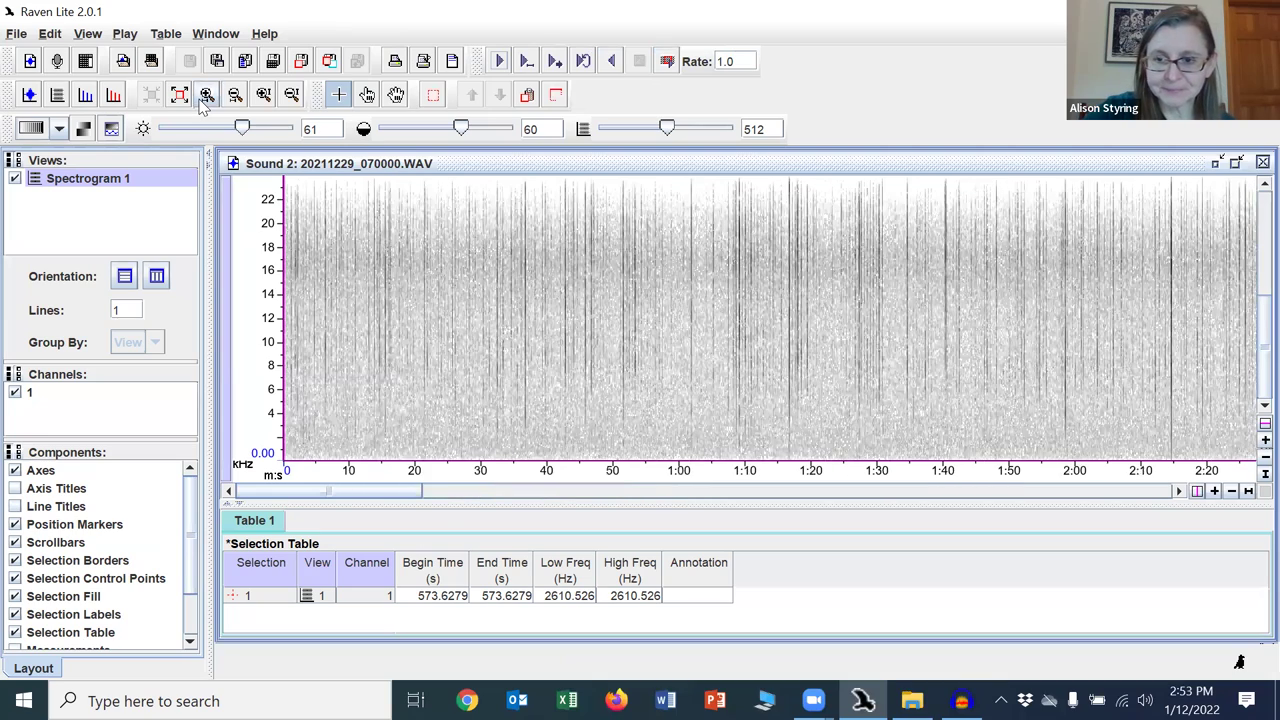
click(205, 96)
click(206, 95)
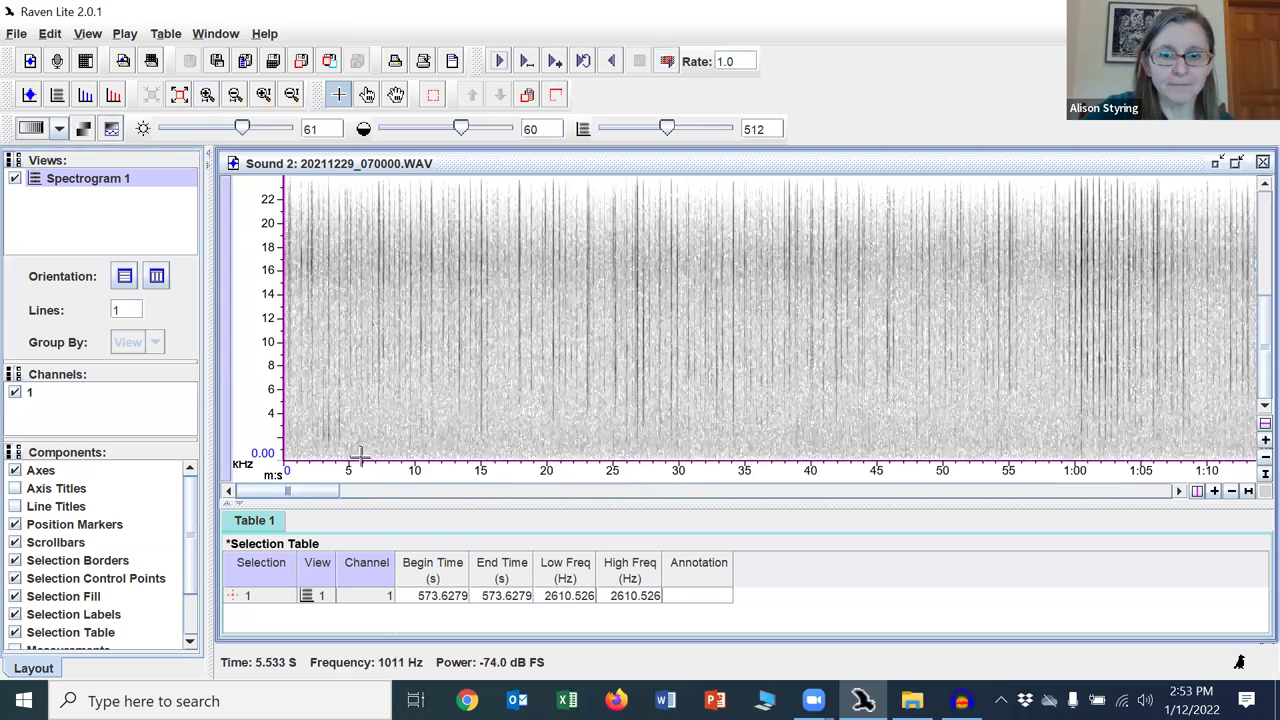
drag(288, 496, 675, 502)
- Mark a point at 303.0255 s, 4126.316 Hz and listen briefly from it
click(488, 415)
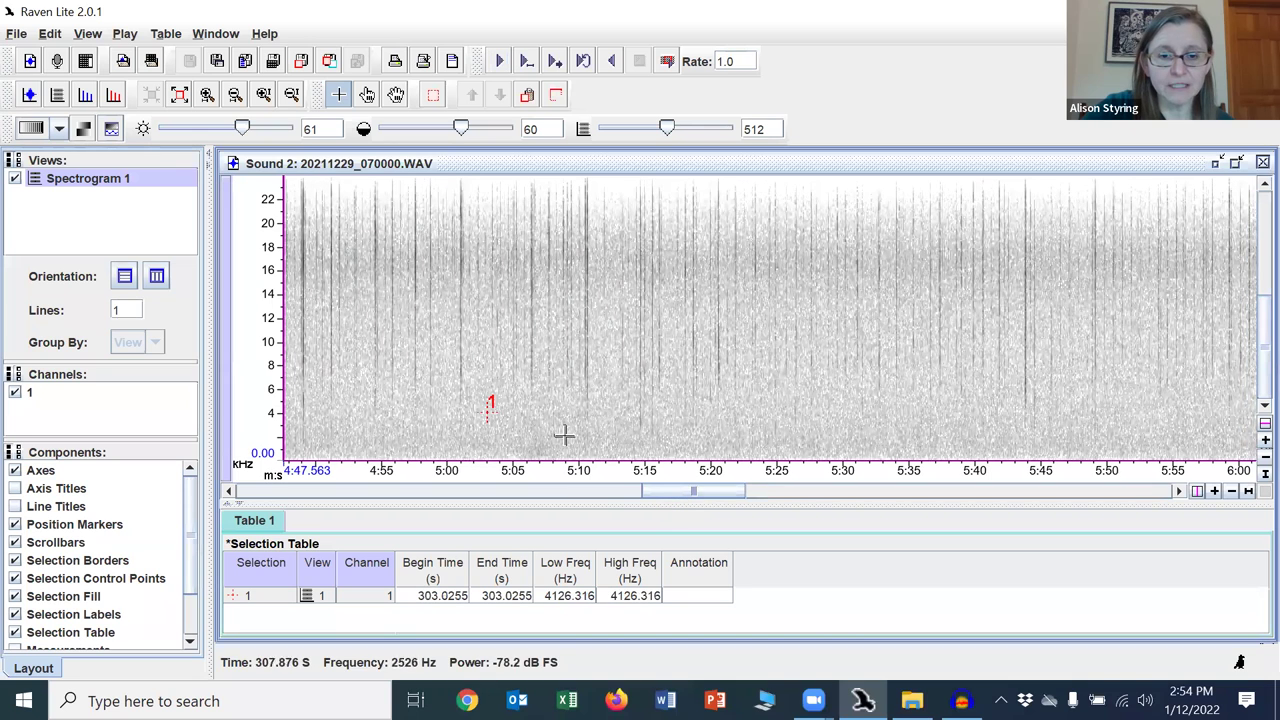
click(499, 63)
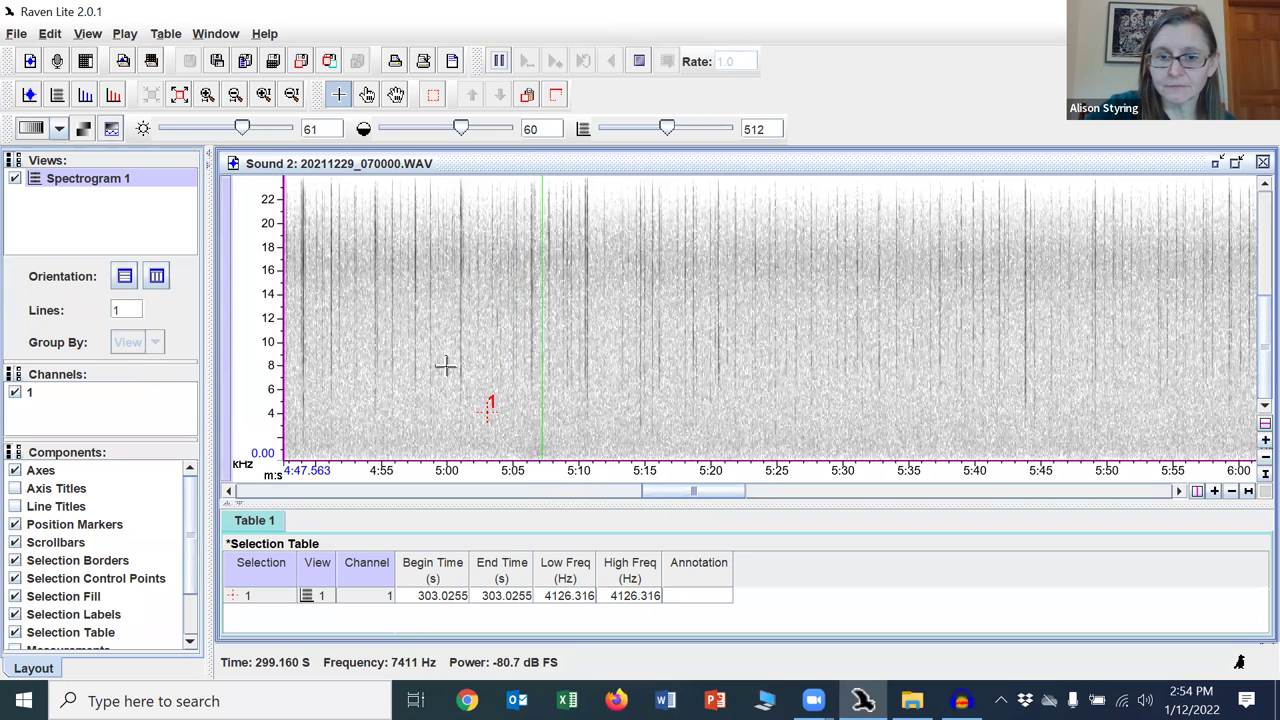
click(639, 61)
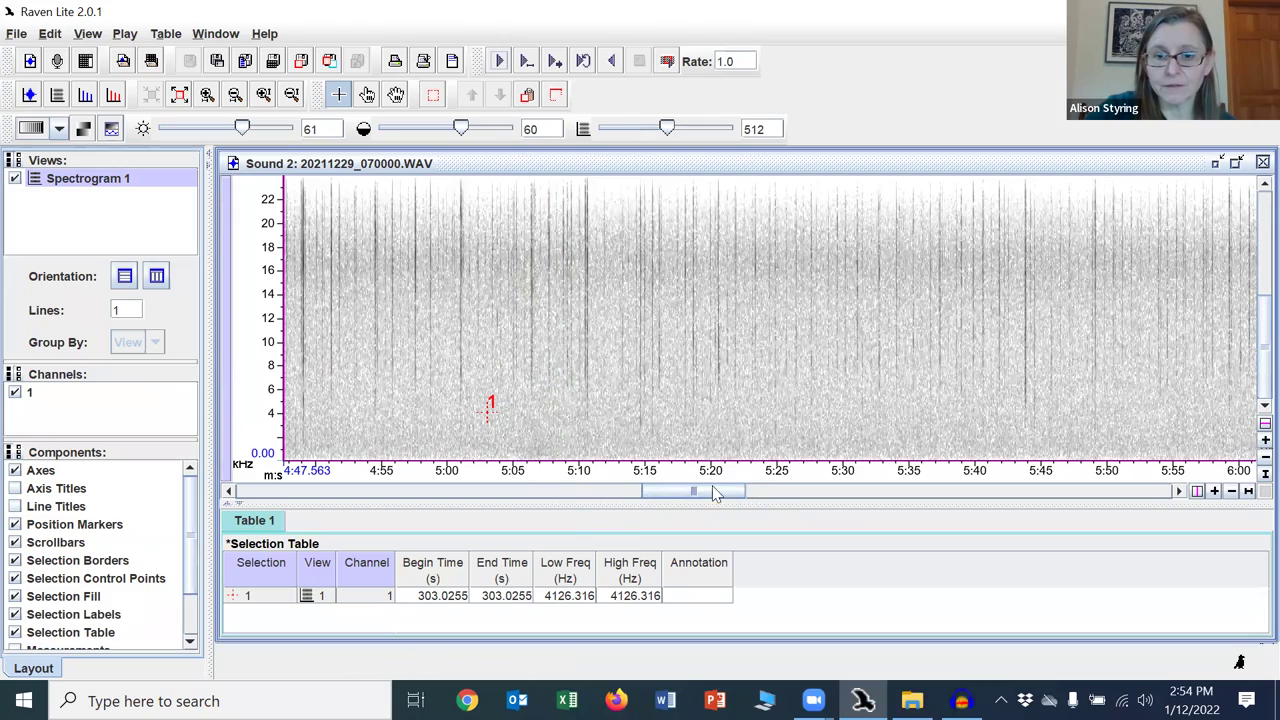
drag(716, 493, 1034, 492)
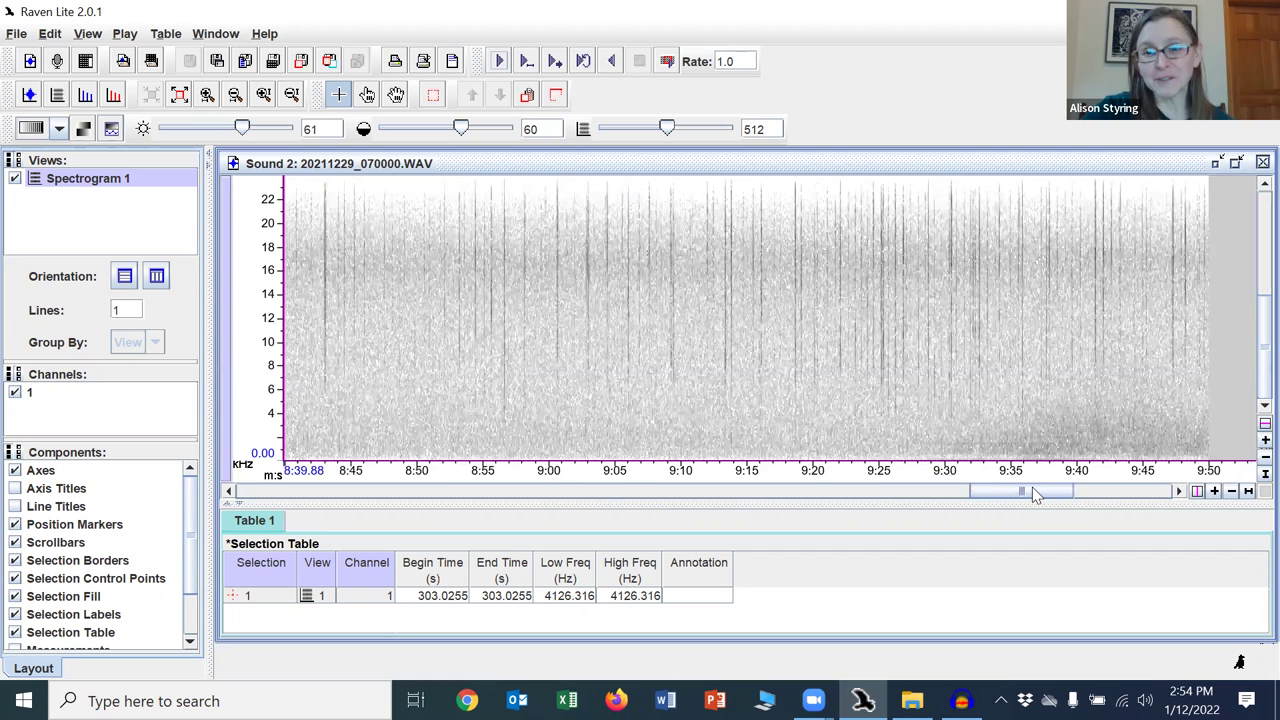
- Close the 070000 recording unsaved and load all of 20211229_072000.WAV into Raven
click(1262, 162)
click(749, 429)
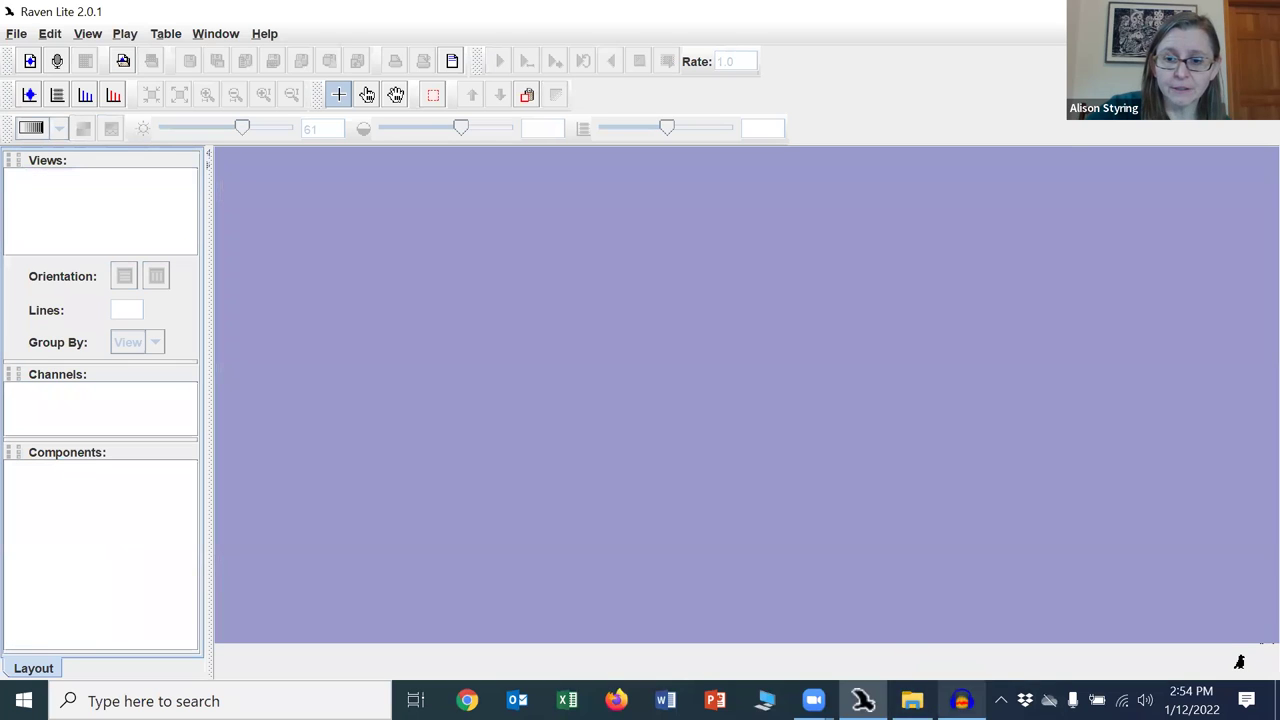
click(912, 700)
click(816, 346)
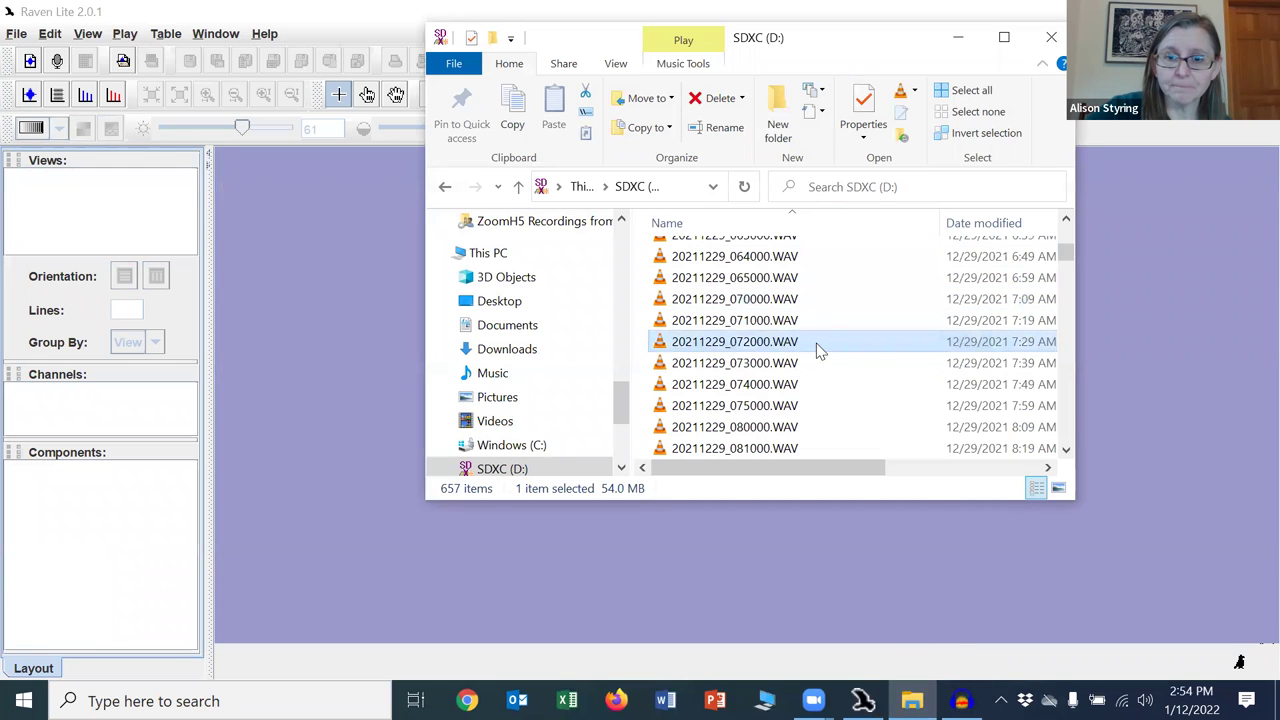
drag(816, 346, 363, 392)
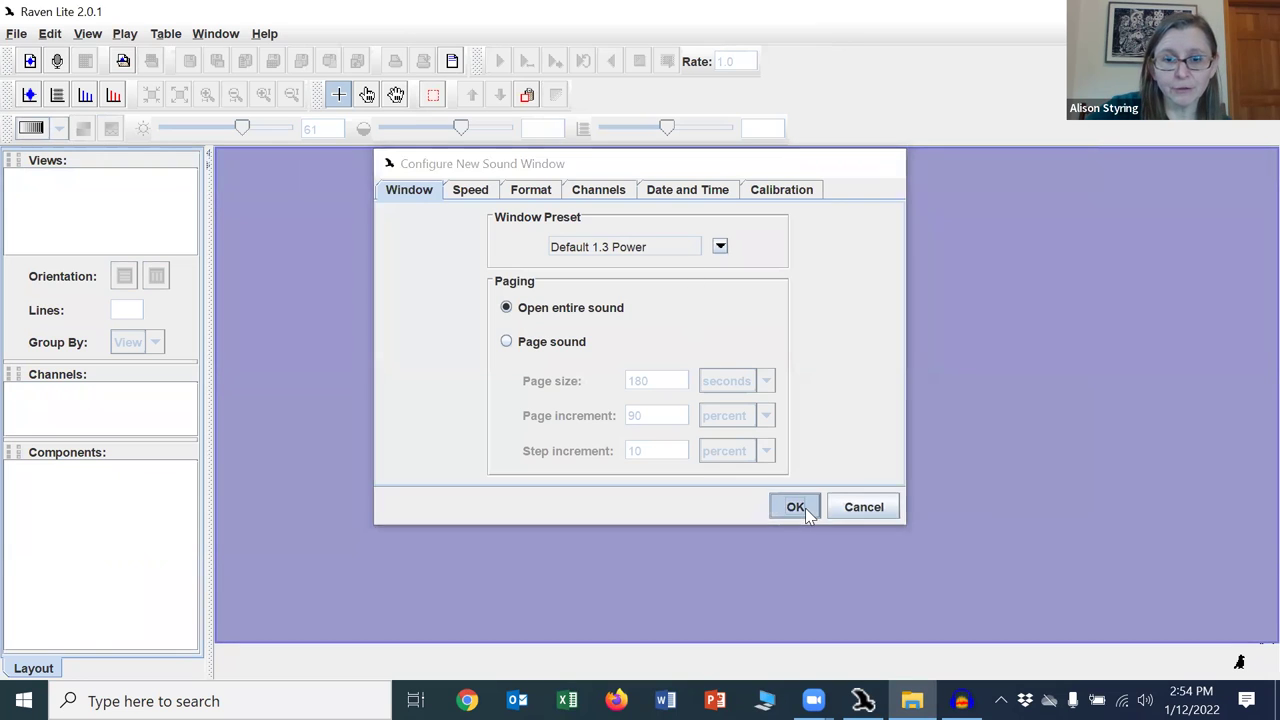
click(805, 508)
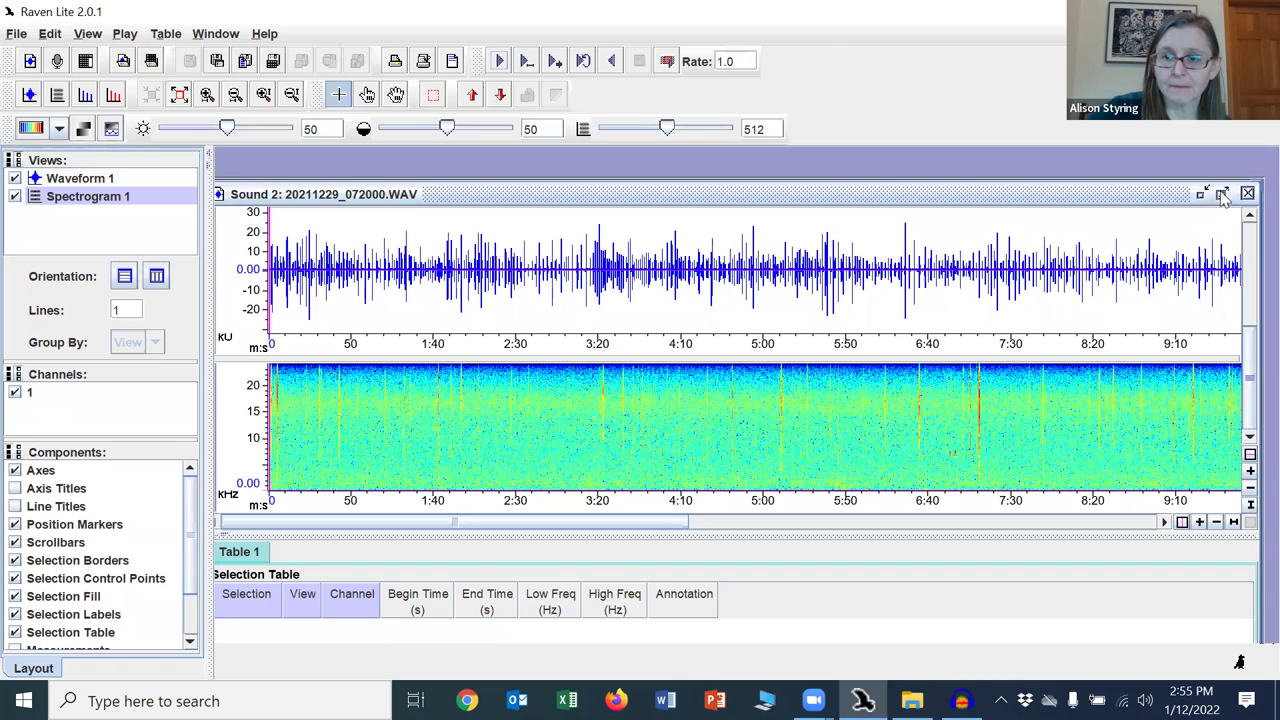
- Maximize the 072000 sound window and delete its waveform view, keeping only the spectrogram
click(1222, 194)
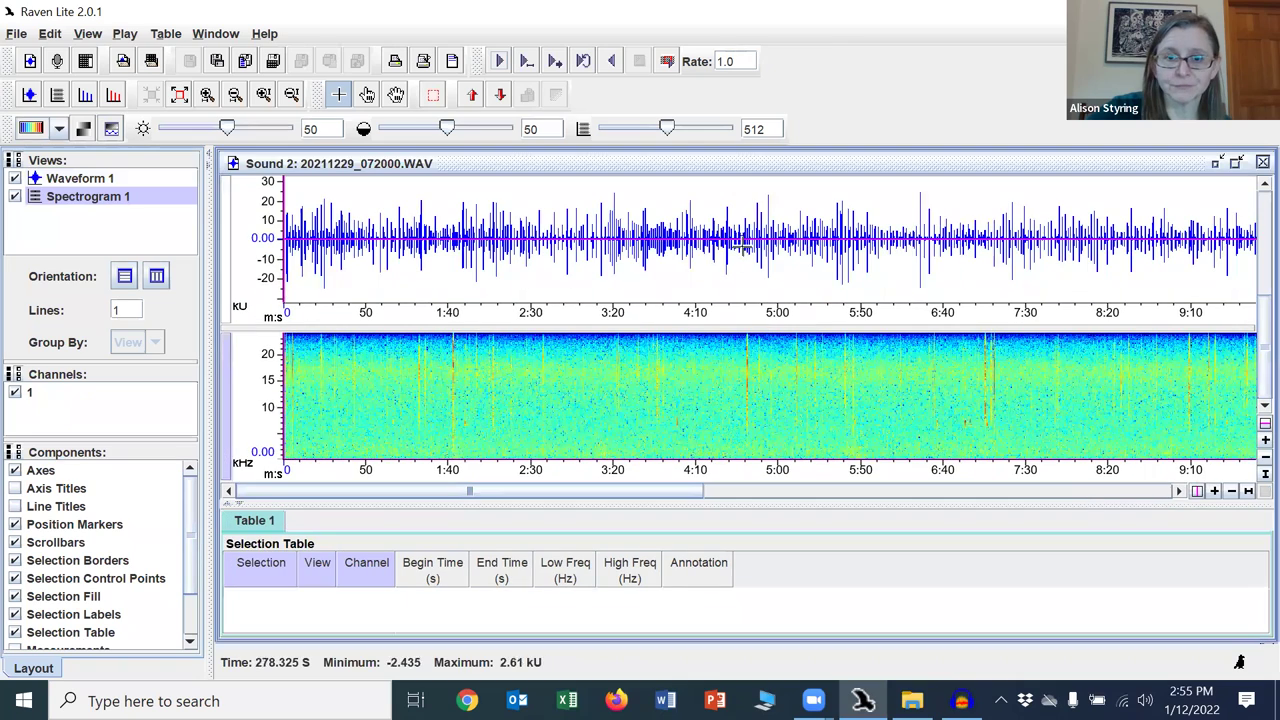
click(658, 264)
right_click(657, 263)
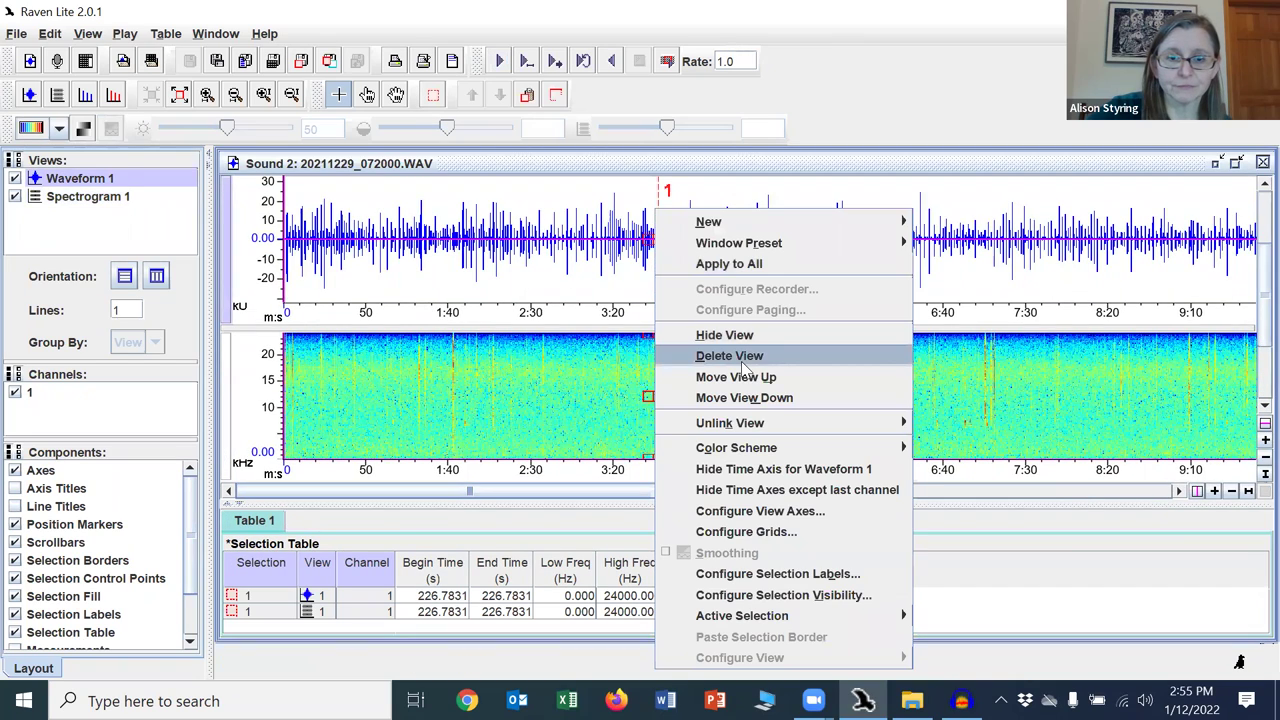
key(Return)
click(59, 128)
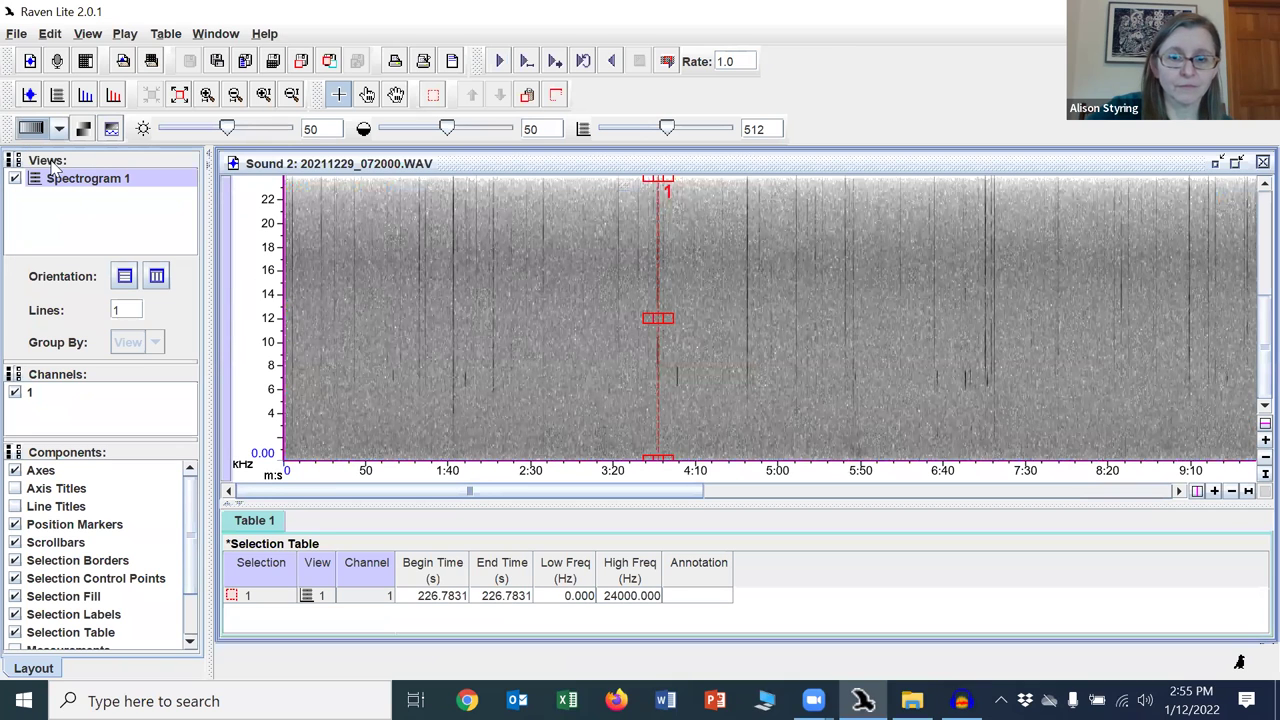
- Set the 072000 spectrogram to greyscale at brightness 59 and contrast 67
click(35, 149)
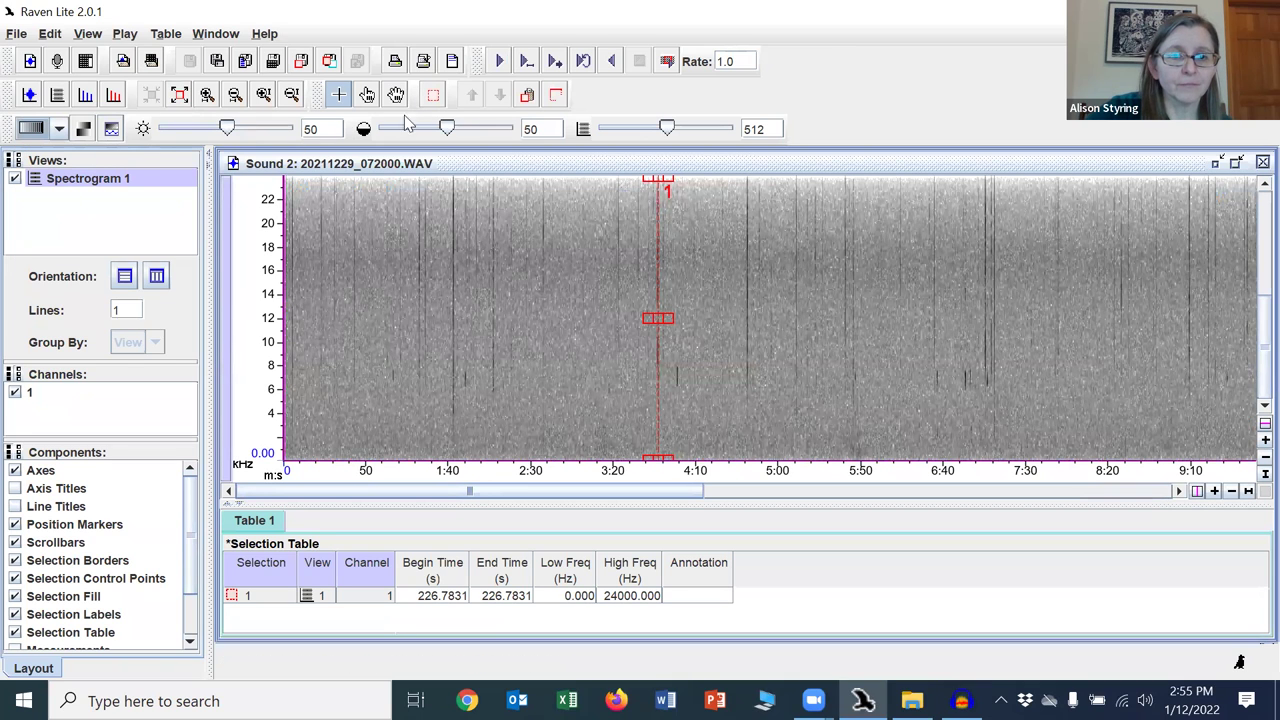
drag(448, 129, 483, 146)
drag(472, 147, 470, 141)
drag(228, 130, 238, 138)
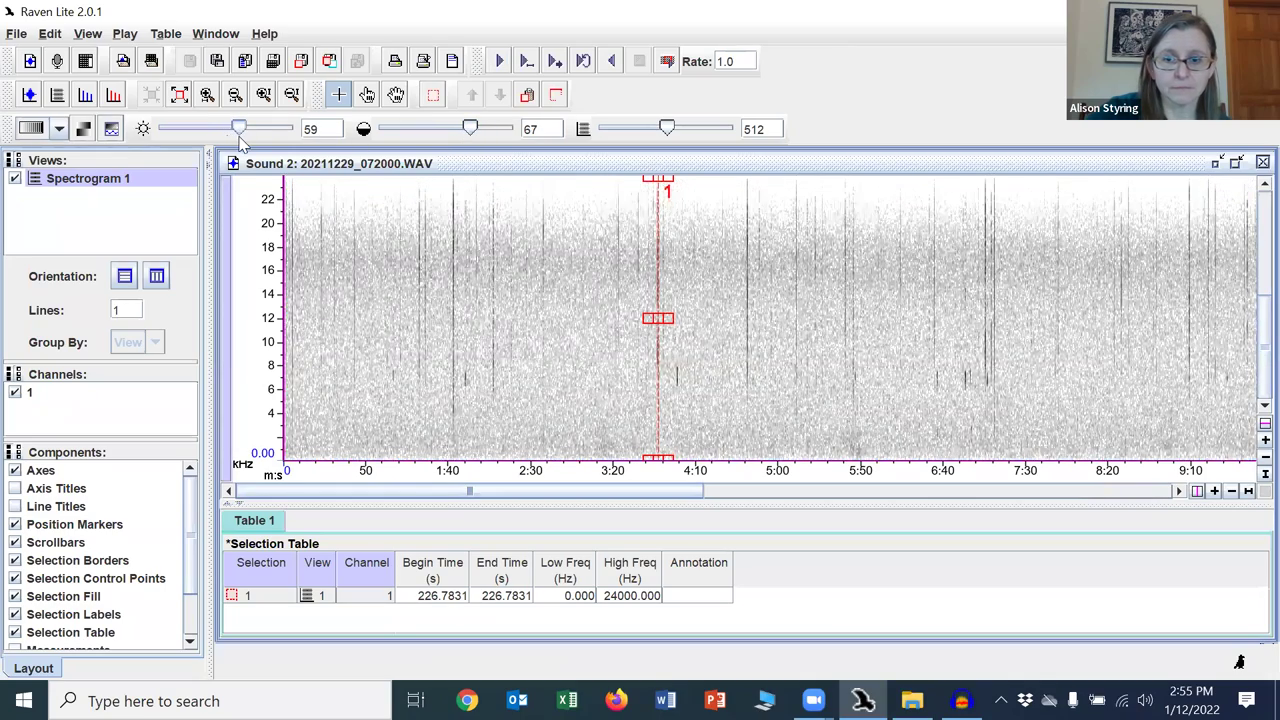
- Zoom in on time, mark a point at 64.3155 s, 8505 Hz, and listen from it
click(206, 95)
click(206, 95)
click(206, 95)
click(208, 95)
click(208, 95)
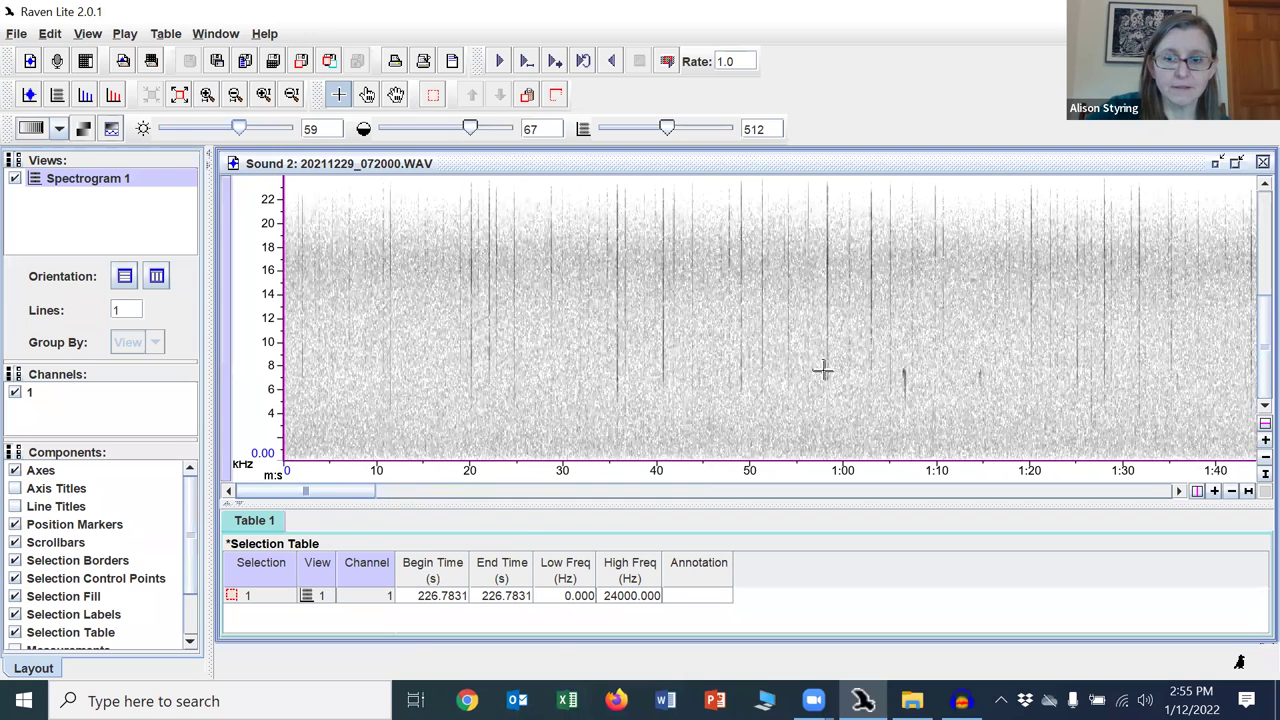
click(338, 95)
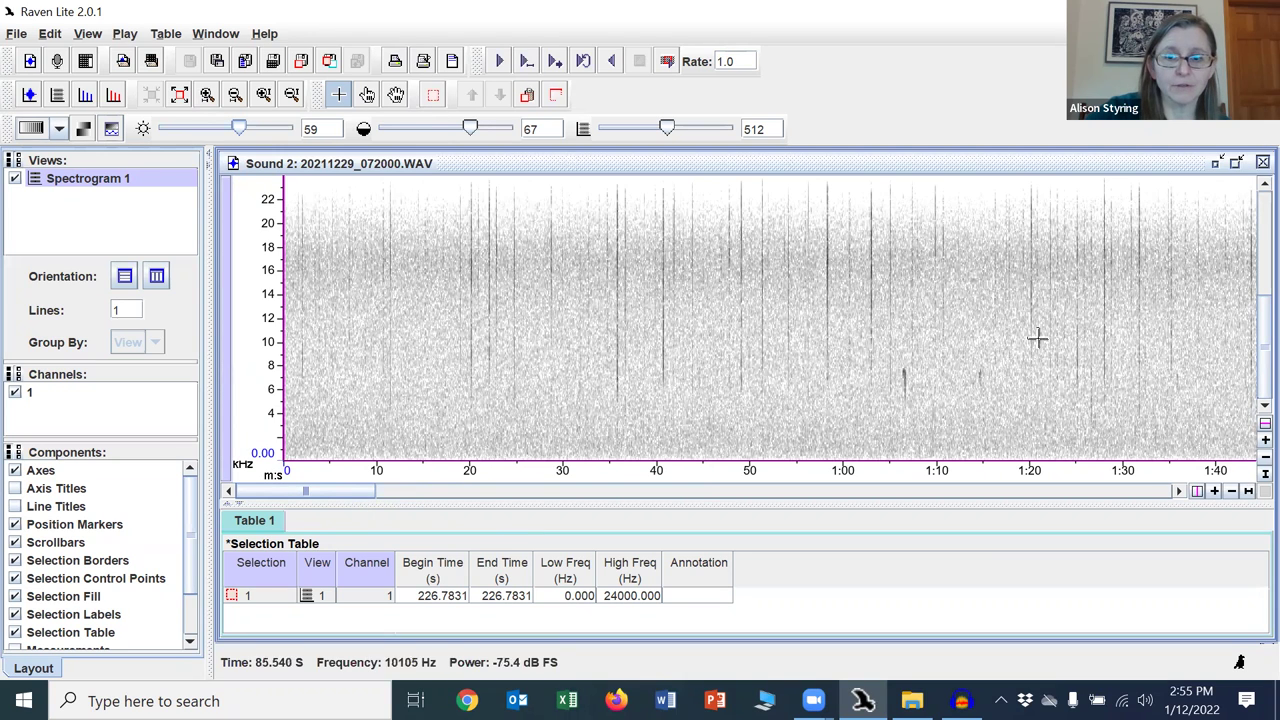
click(885, 358)
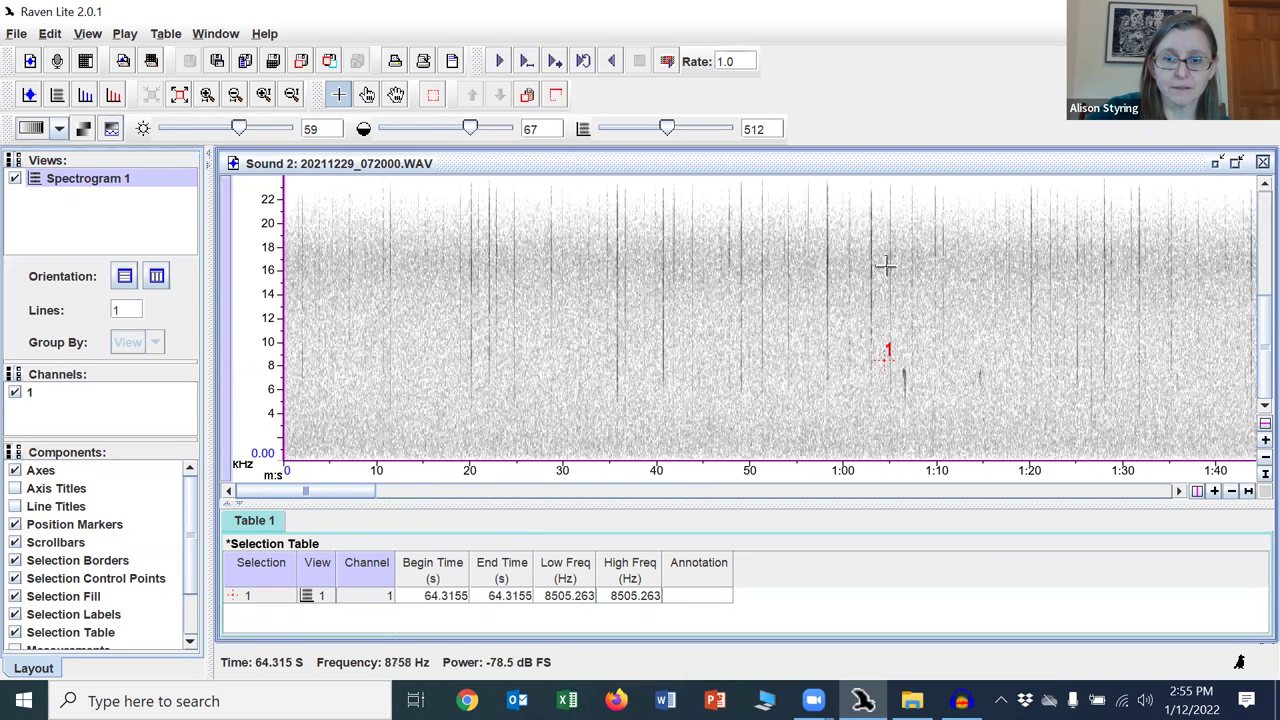
click(499, 61)
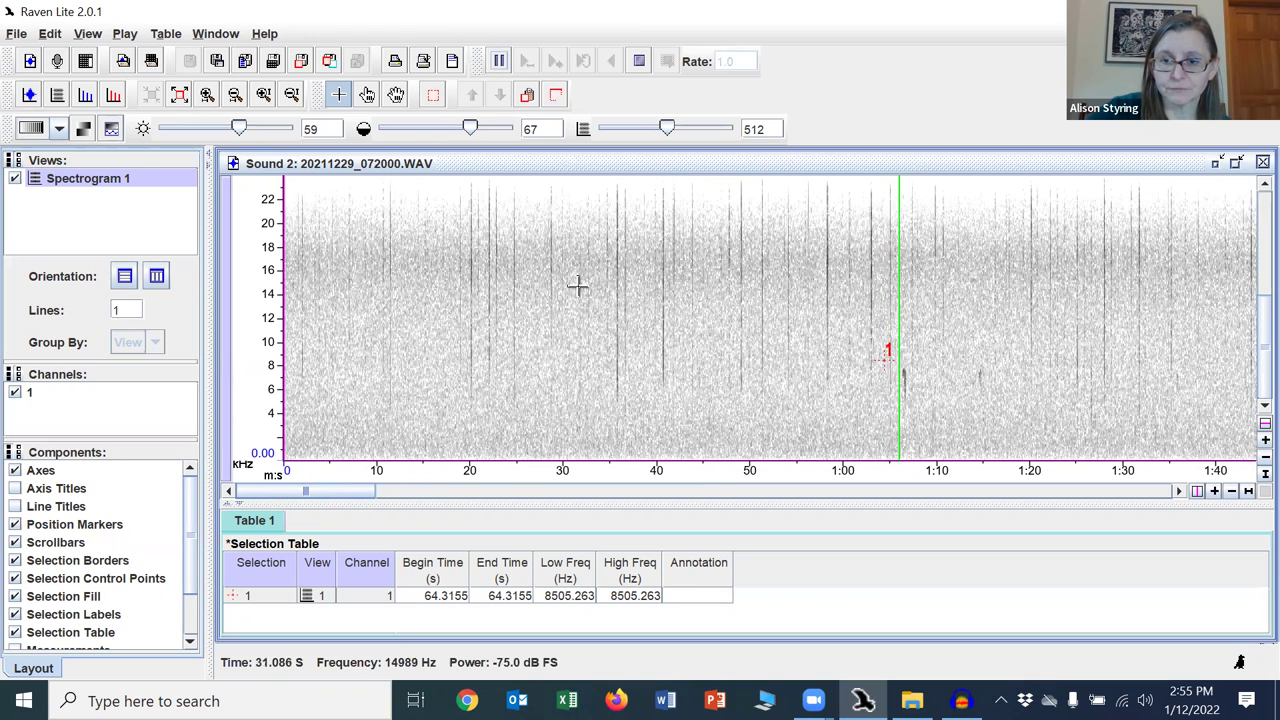
click(639, 61)
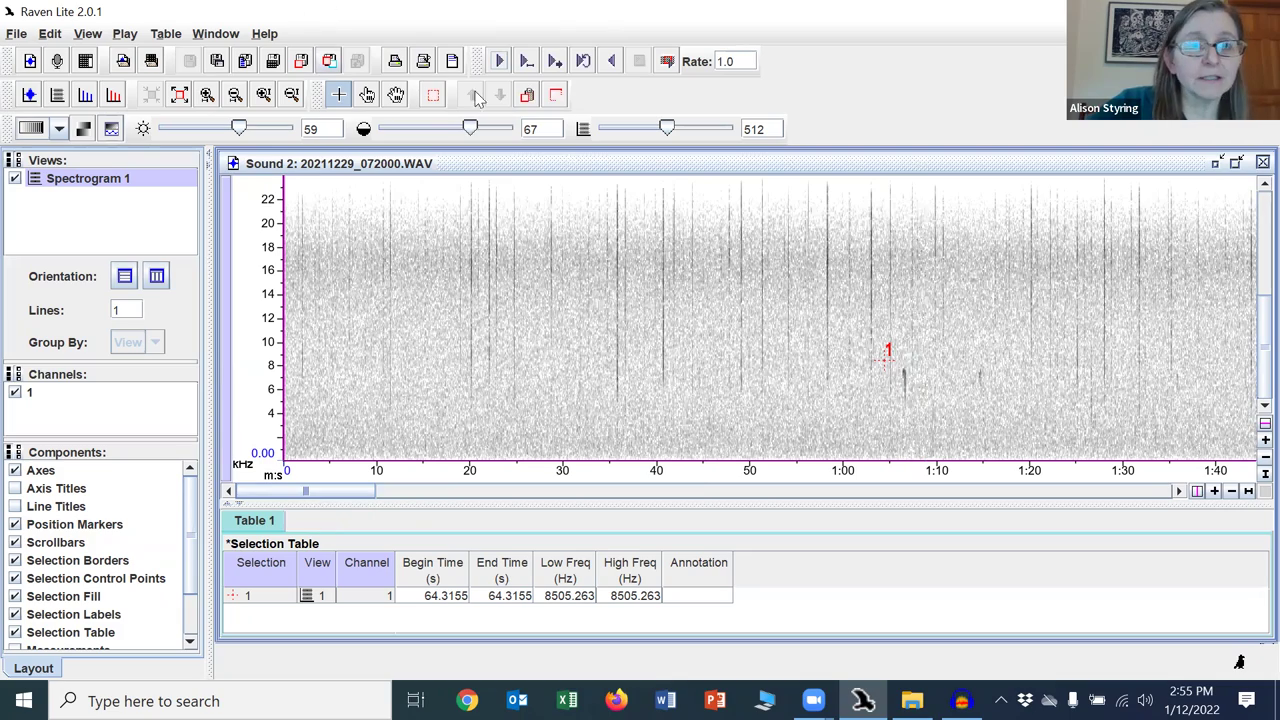
- Box the bird call spanning 66.02–67.04 s and 5053–8337 Hz
click(207, 96)
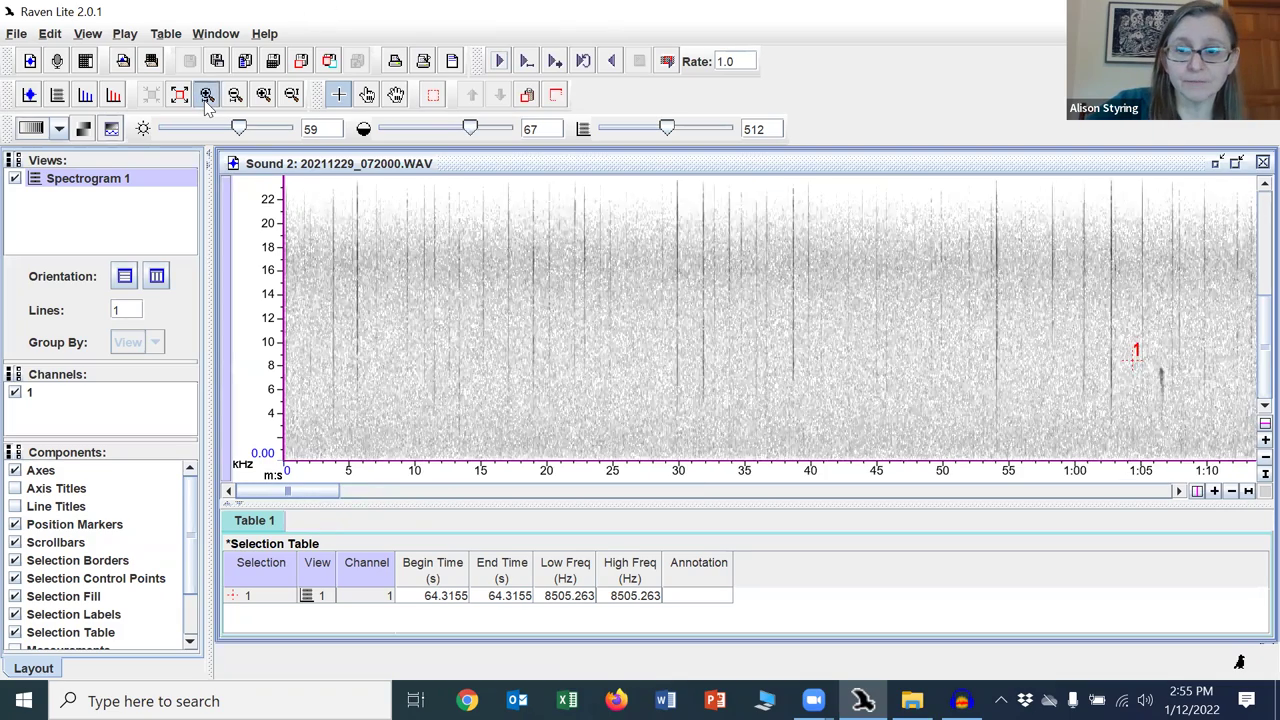
drag(279, 493, 346, 493)
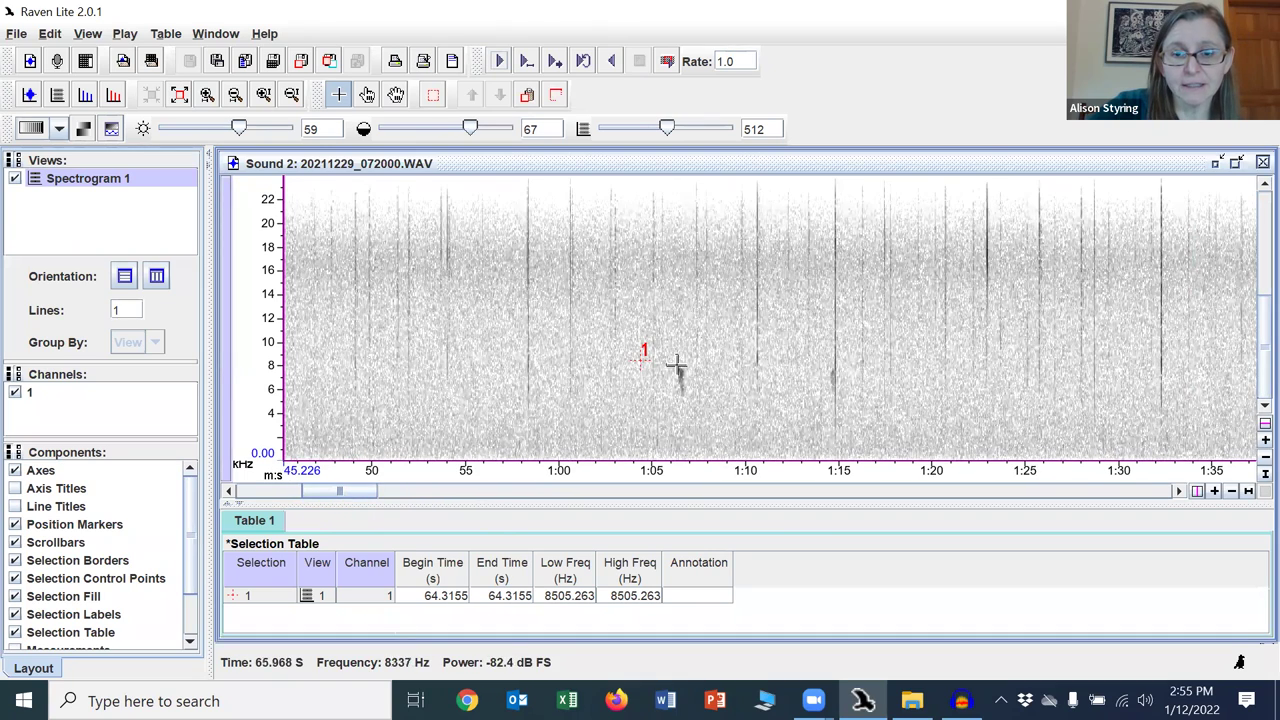
drag(670, 361, 697, 405)
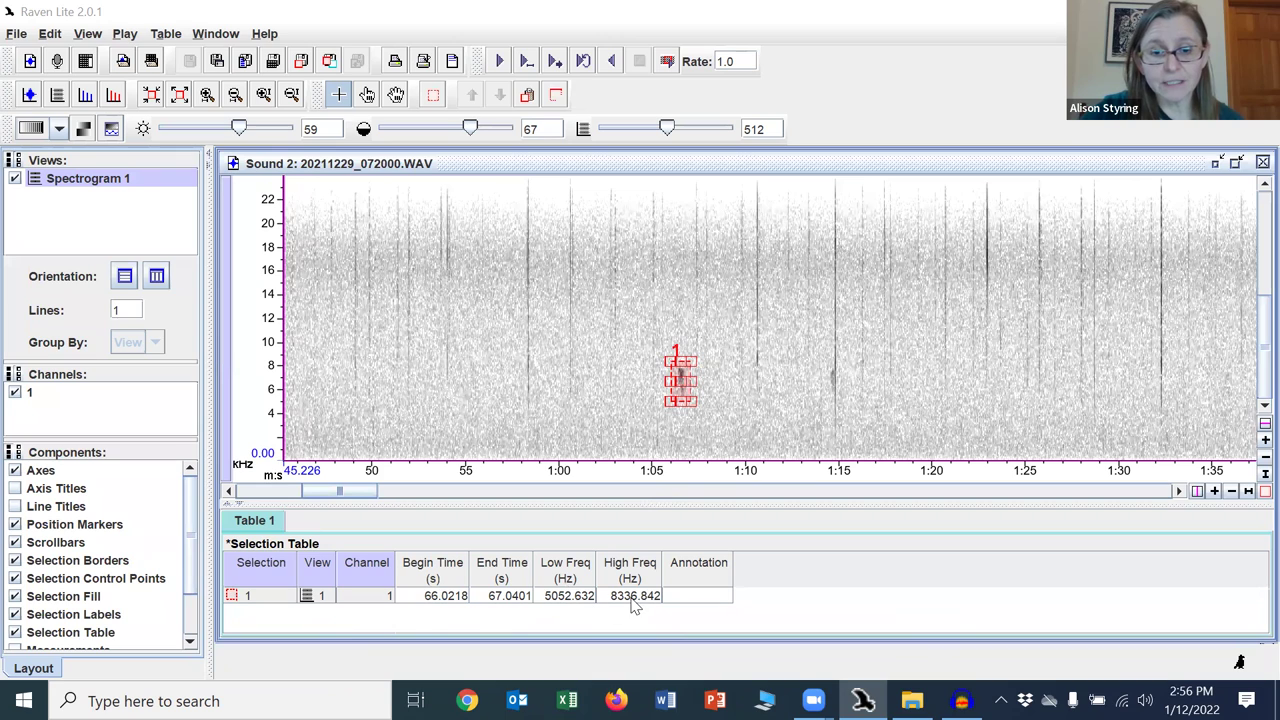
- Annotate selection 1 as 'First sound of bird' in the selection table
double_click(688, 598)
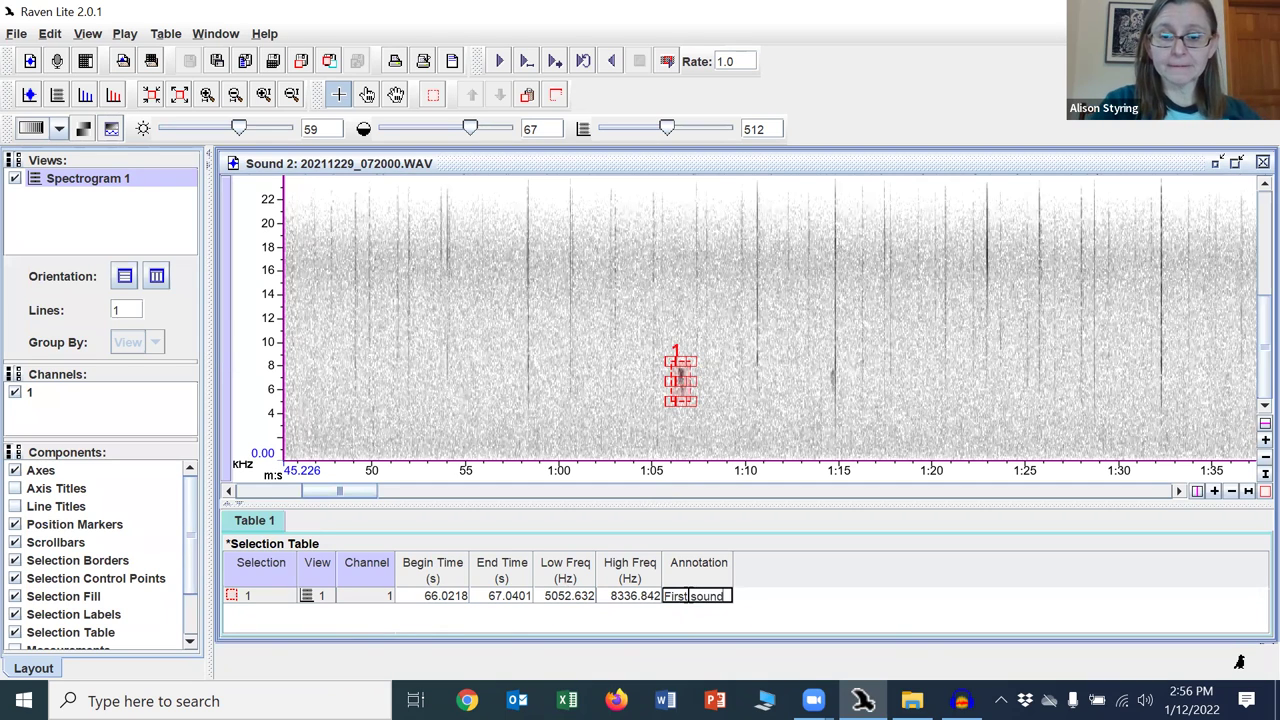
text(First sound)
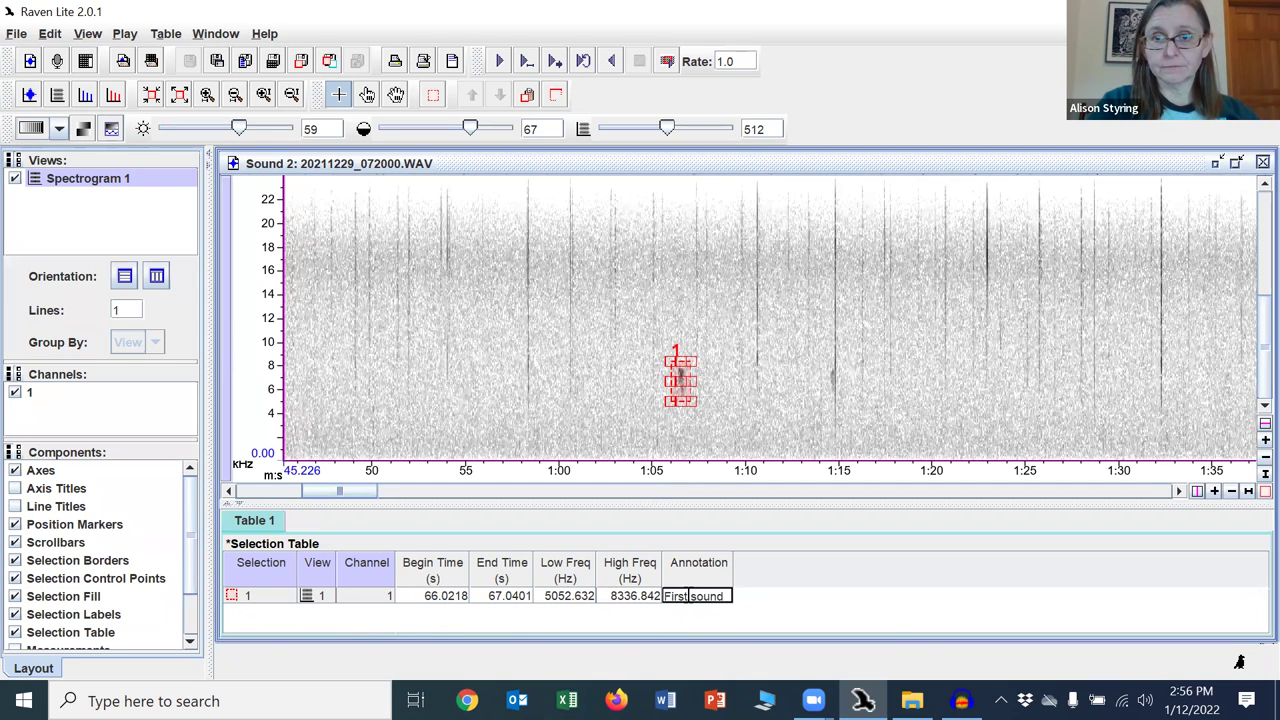
text( of bird)
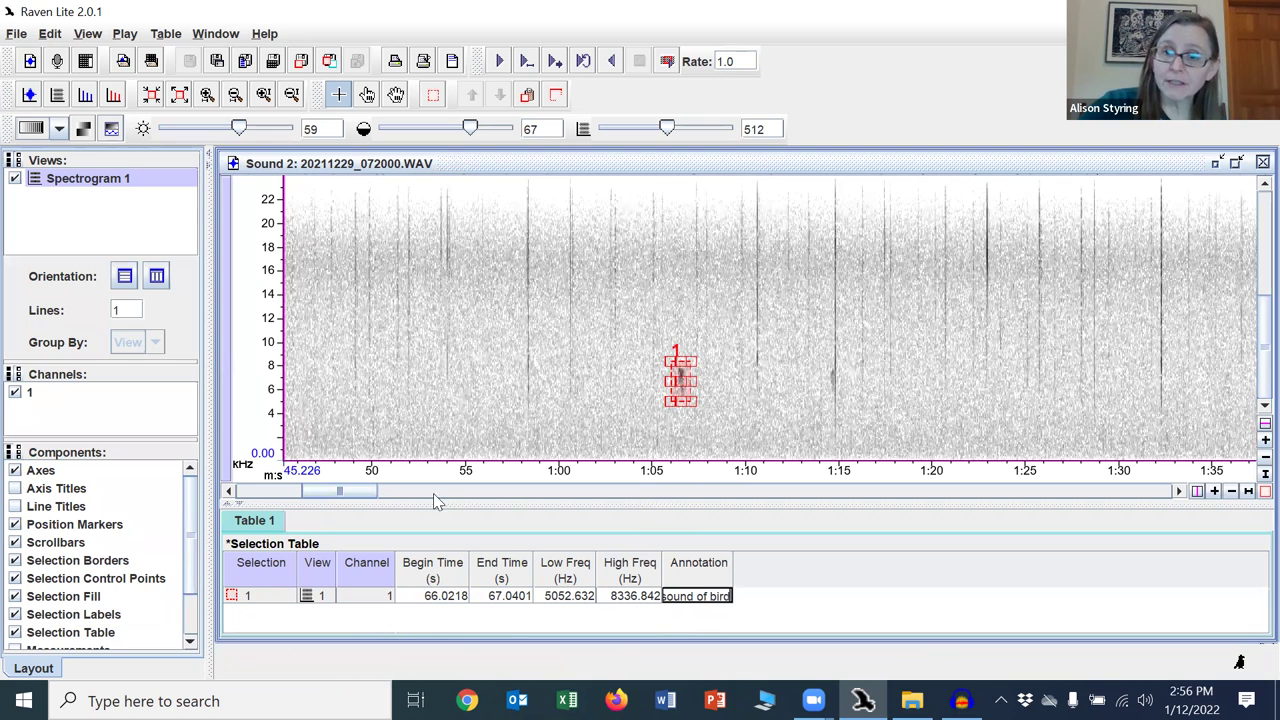
key(Return)
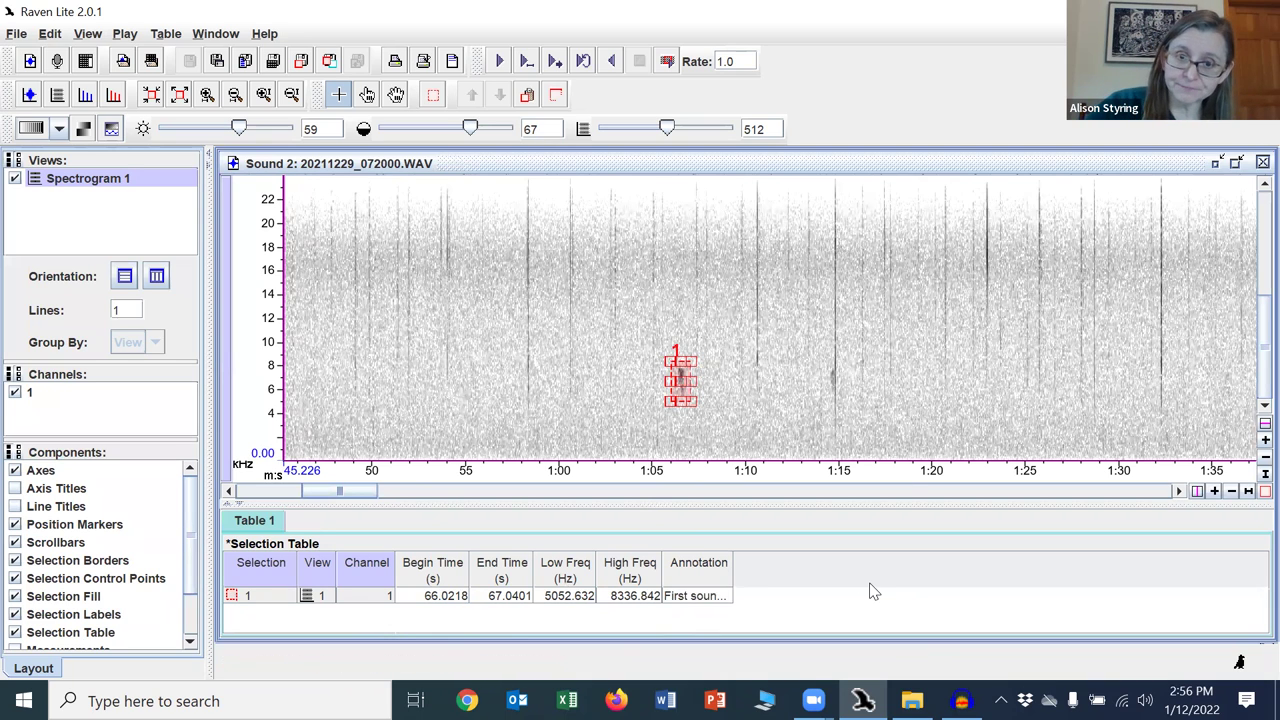
- Redraw the box over the call near 1:06 and annotate it 'first sound'
click(730, 404)
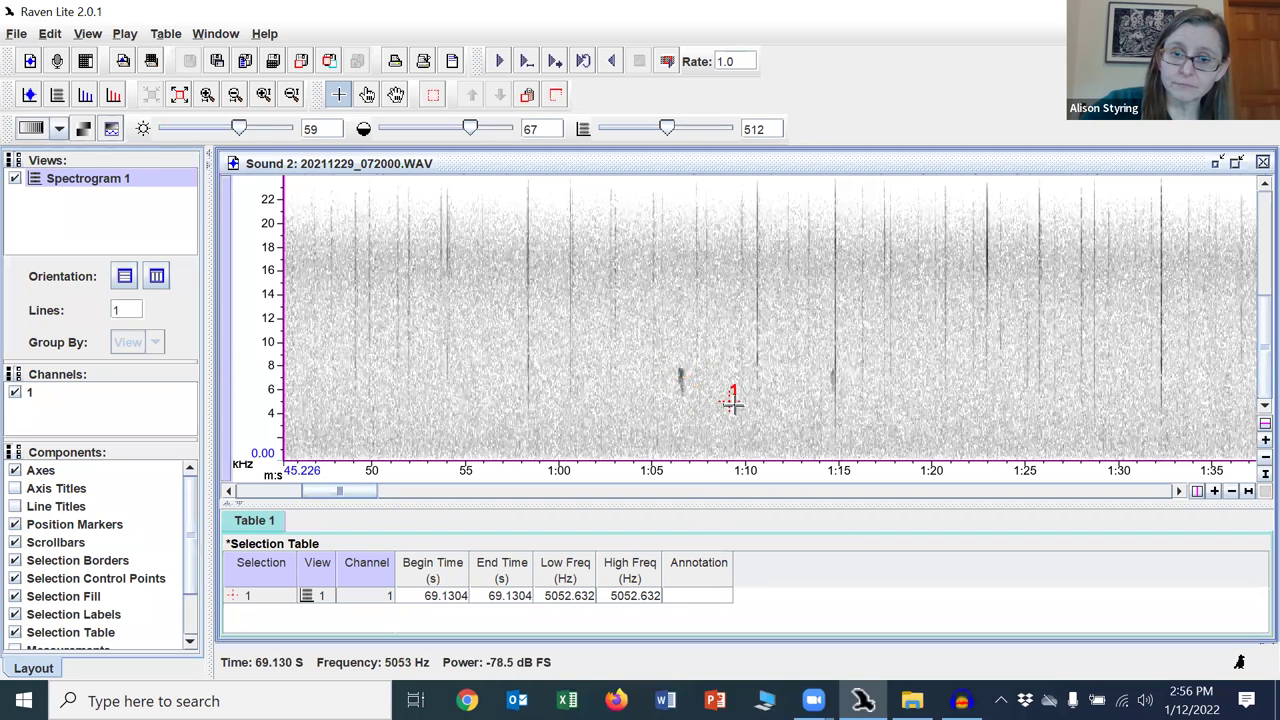
drag(664, 357, 698, 408)
key(Return)
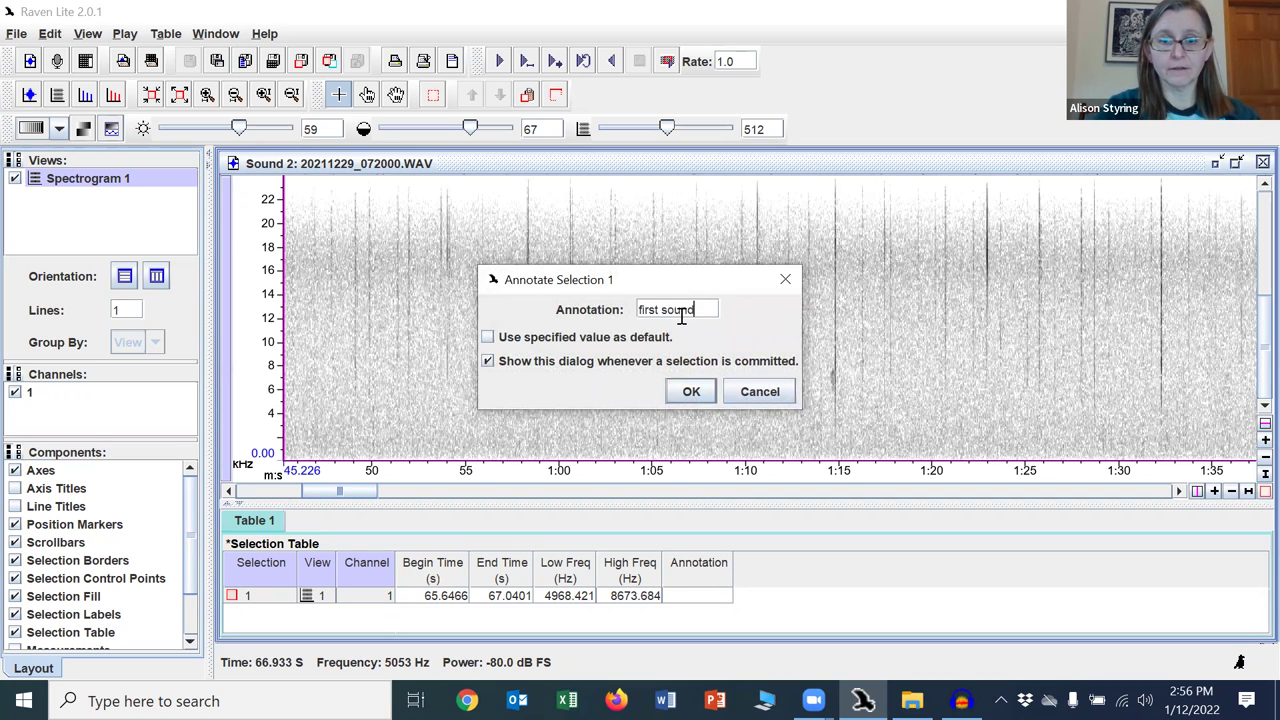
click(691, 392)
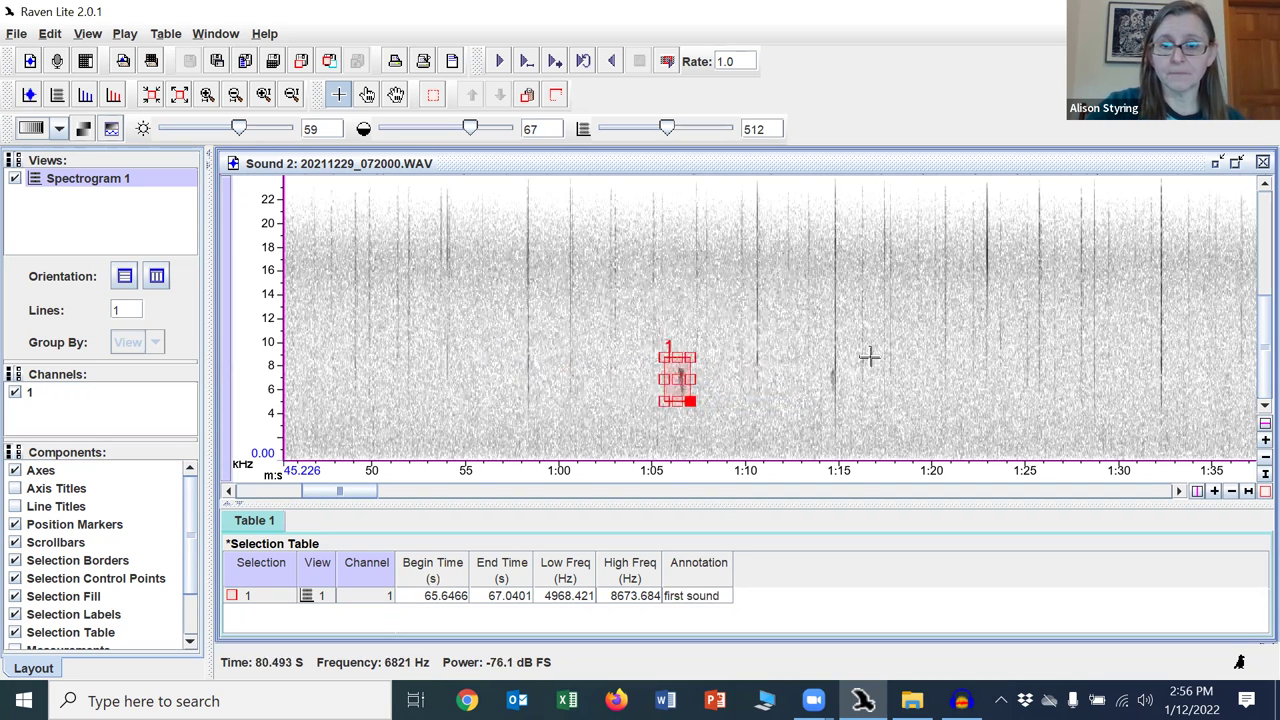
- Box the second call at 73.95–75.13 s, 5221–8505 Hz, and annotate it as the second sound
click(815, 361)
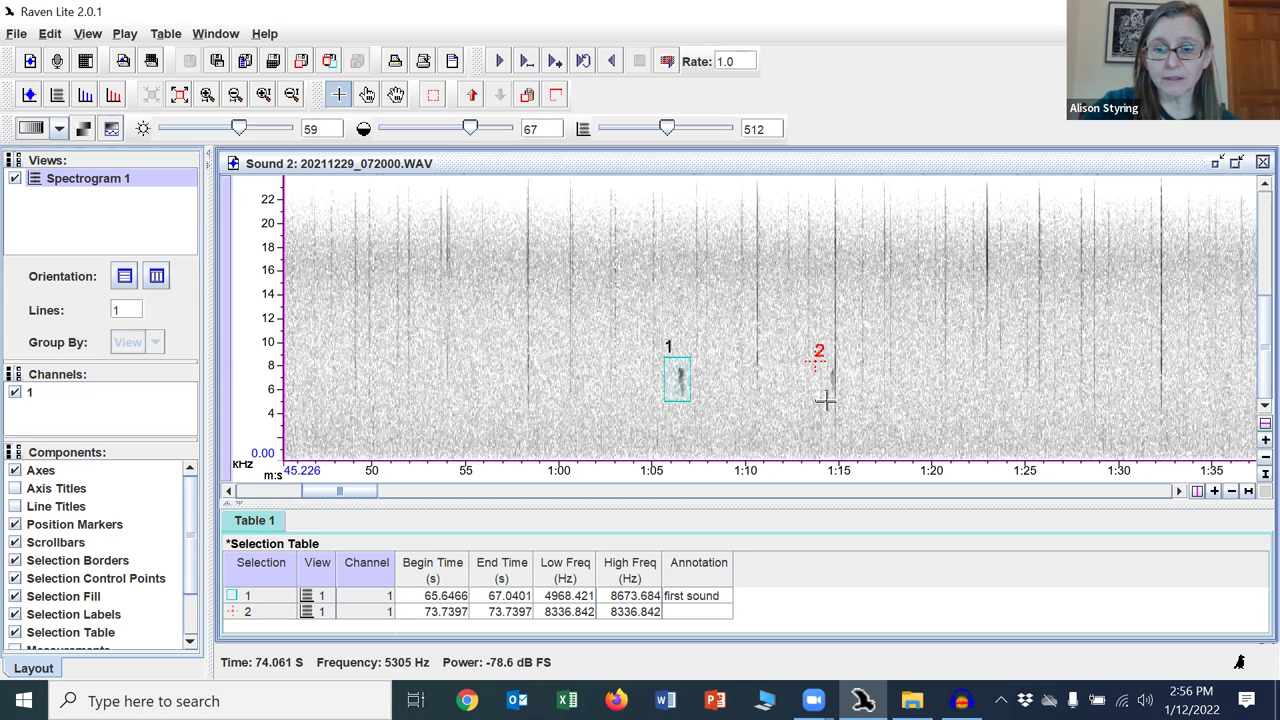
drag(847, 402, 816, 357)
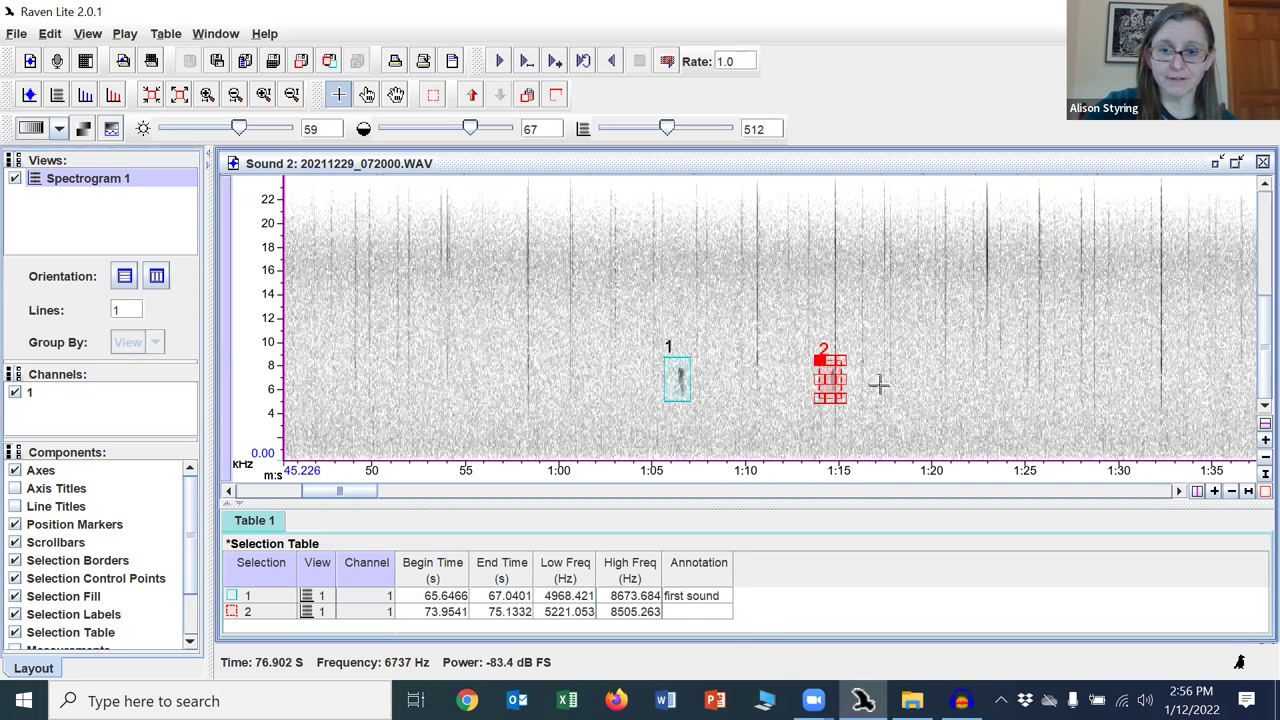
key(Return)
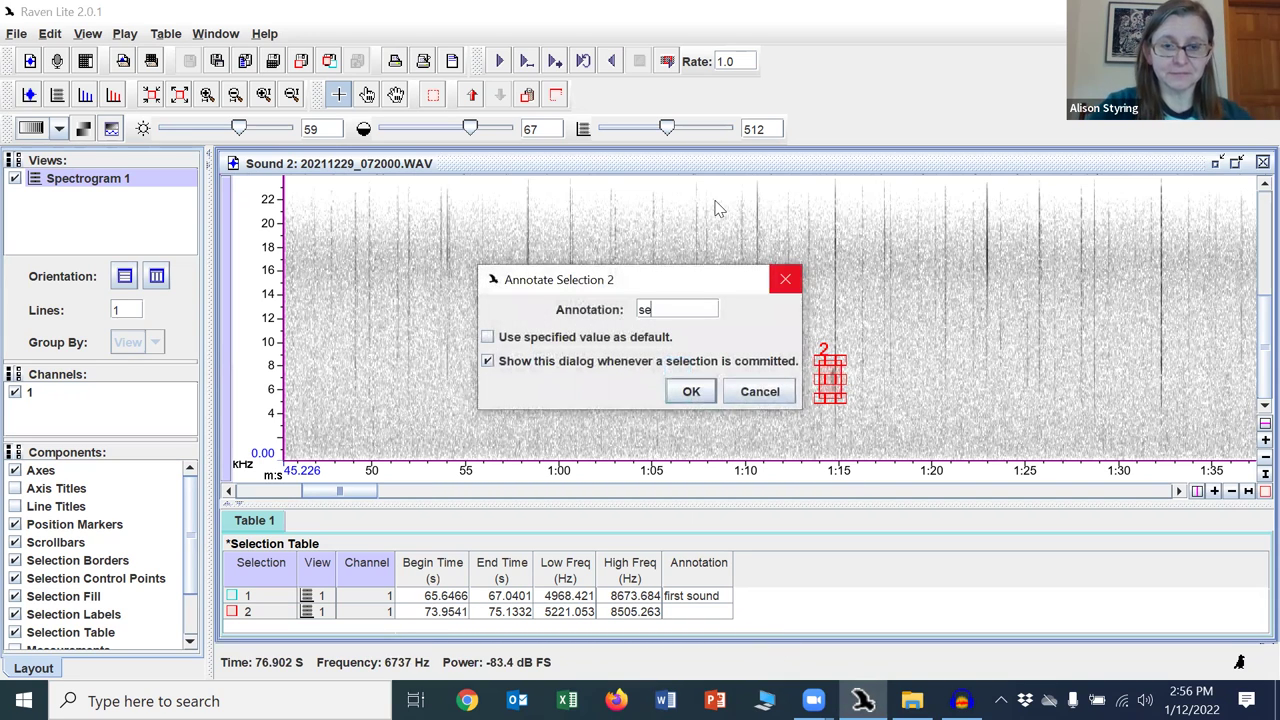
key(Return)
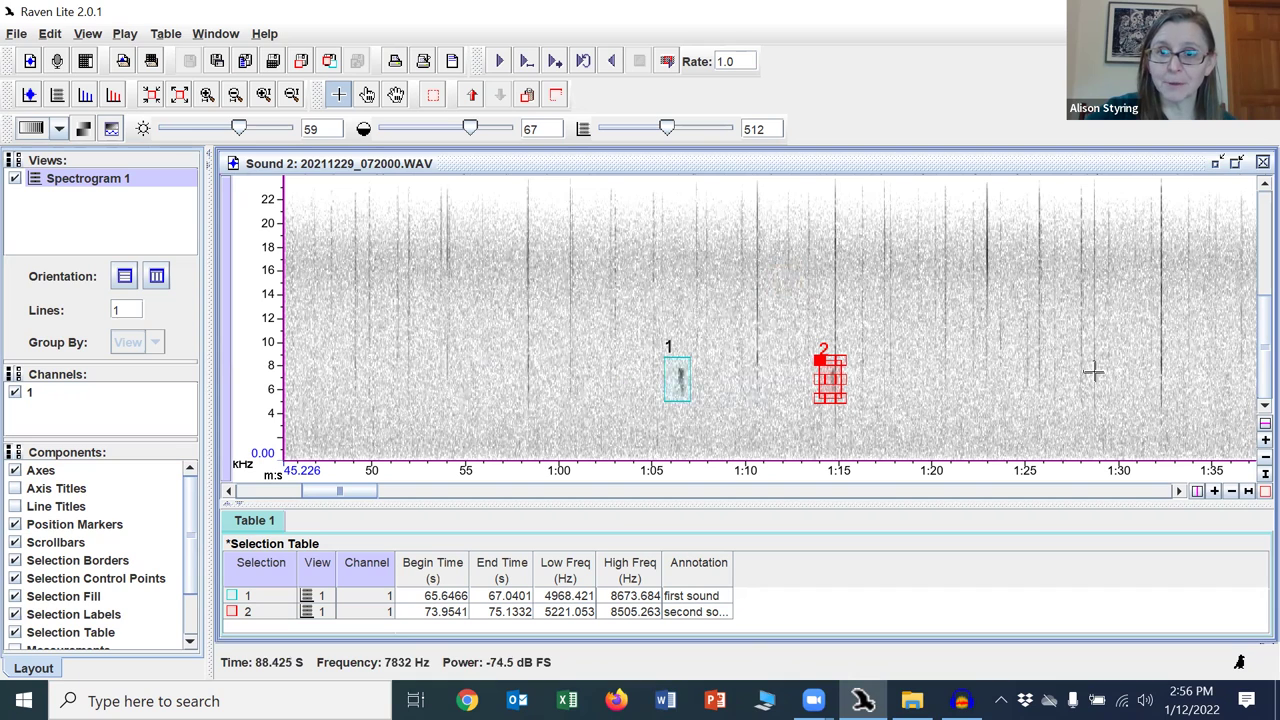
- Close Raven's sound window without saving and dismiss Audacity's welcome message
click(1258, 164)
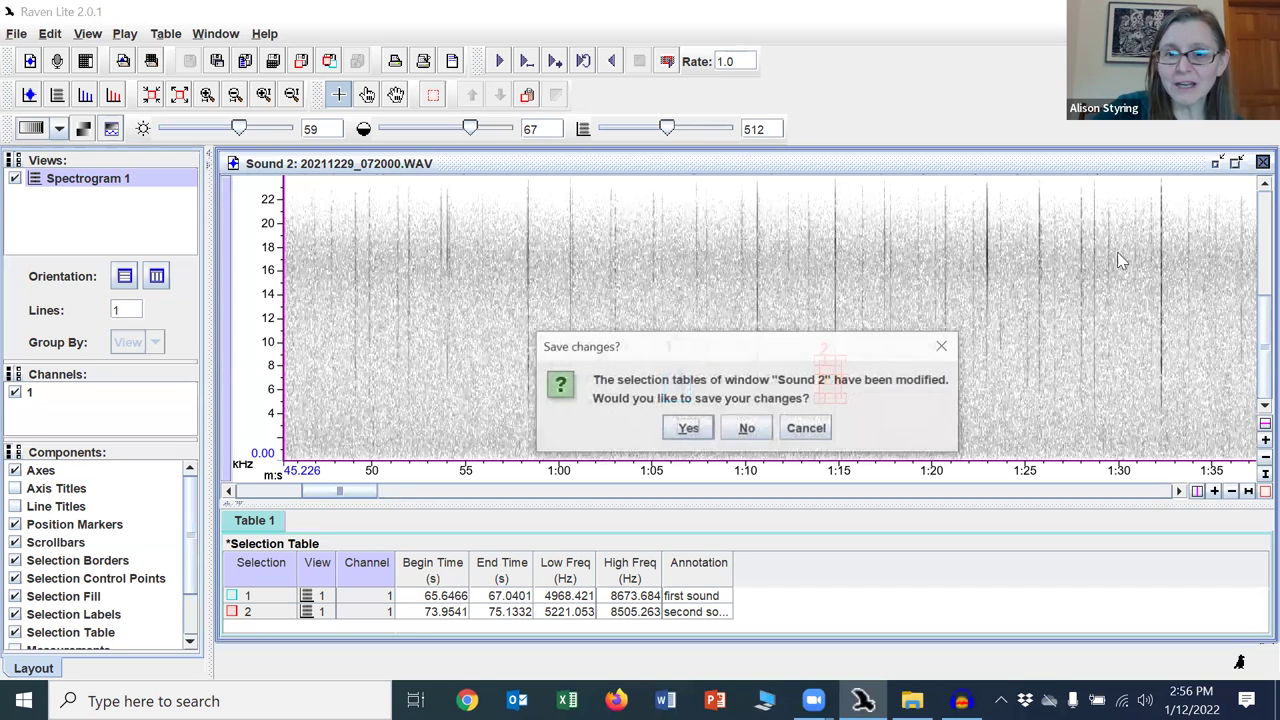
click(763, 430)
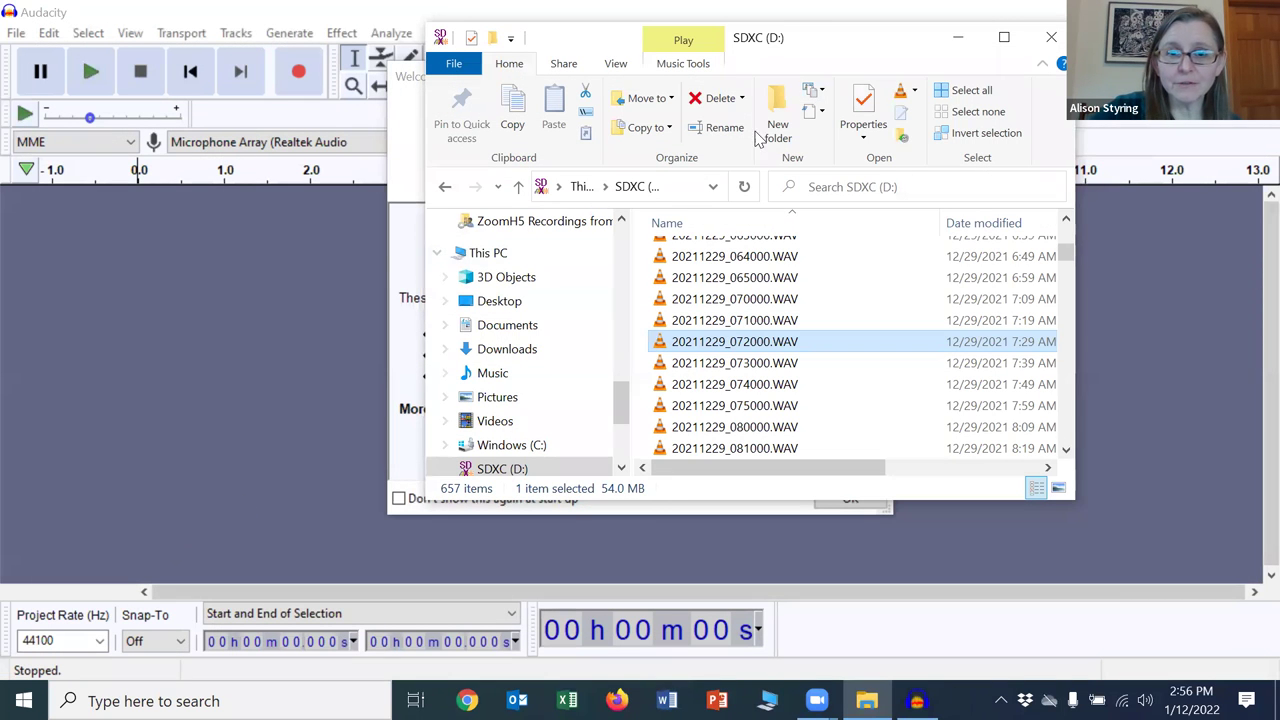
click(305, 197)
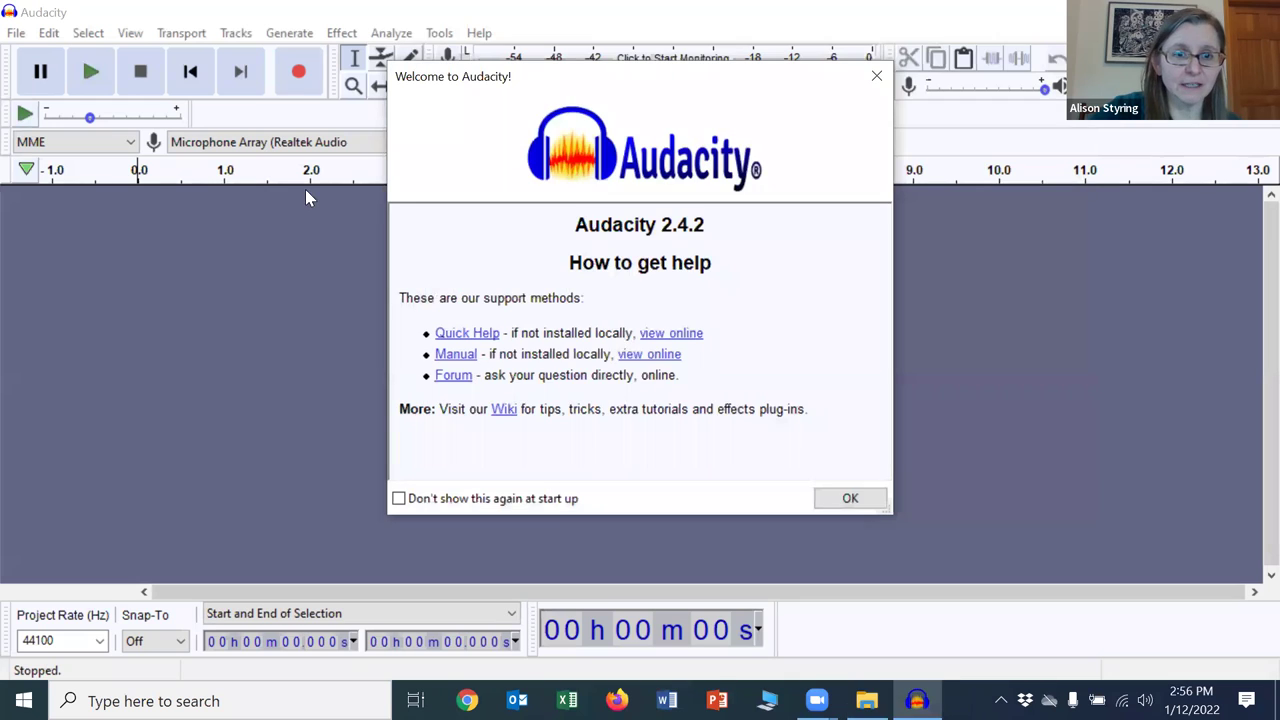
click(848, 498)
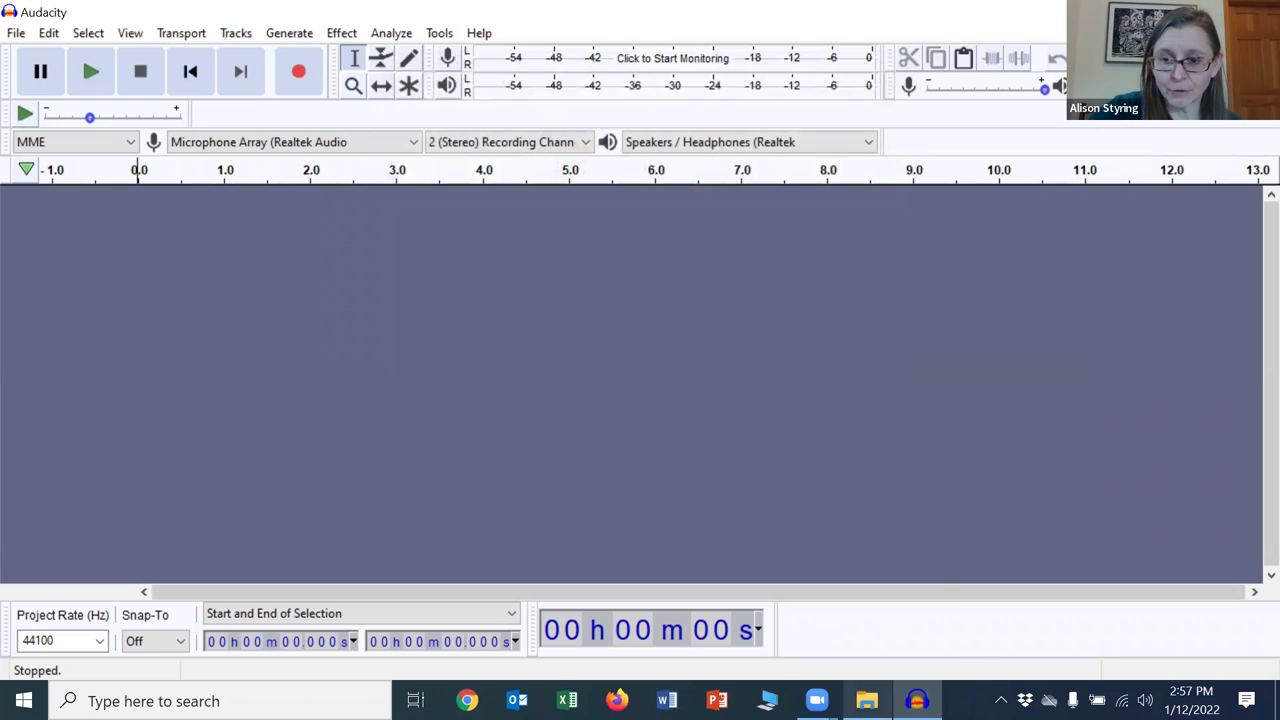
- Import 20211229_072000.WAV from the SD card folder into Audacity as a new track
click(866, 700)
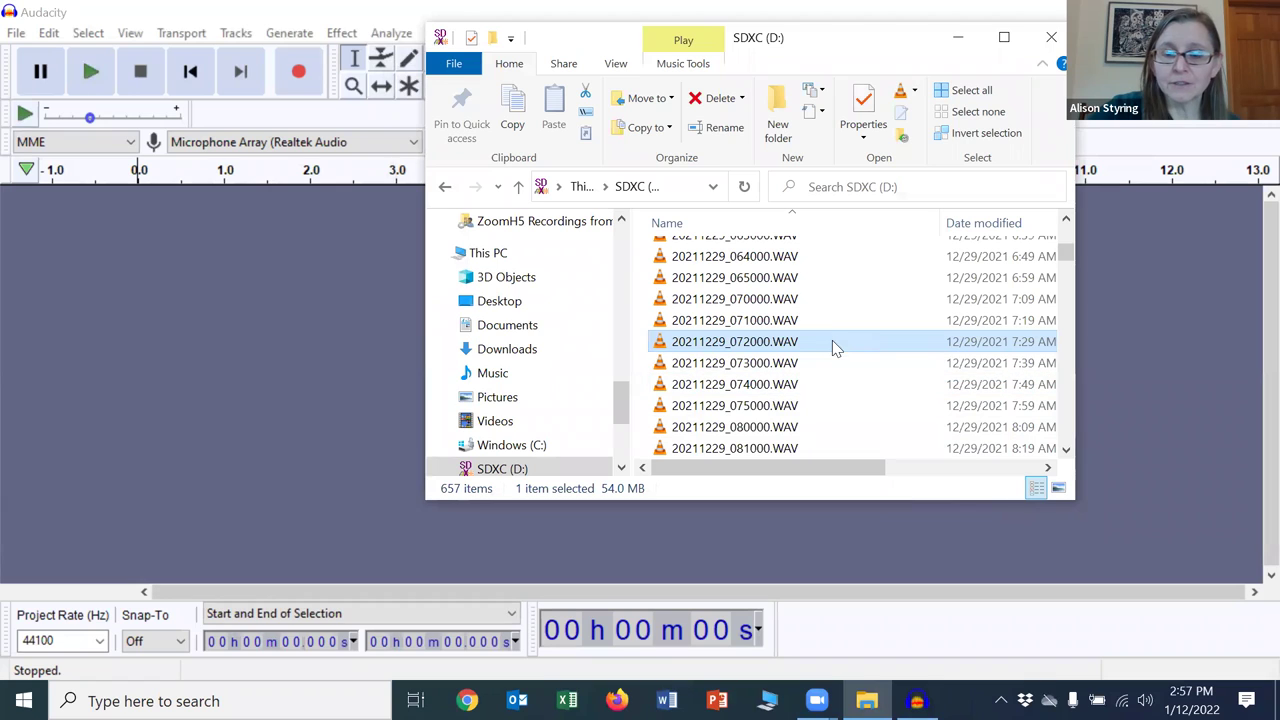
drag(832, 341, 245, 417)
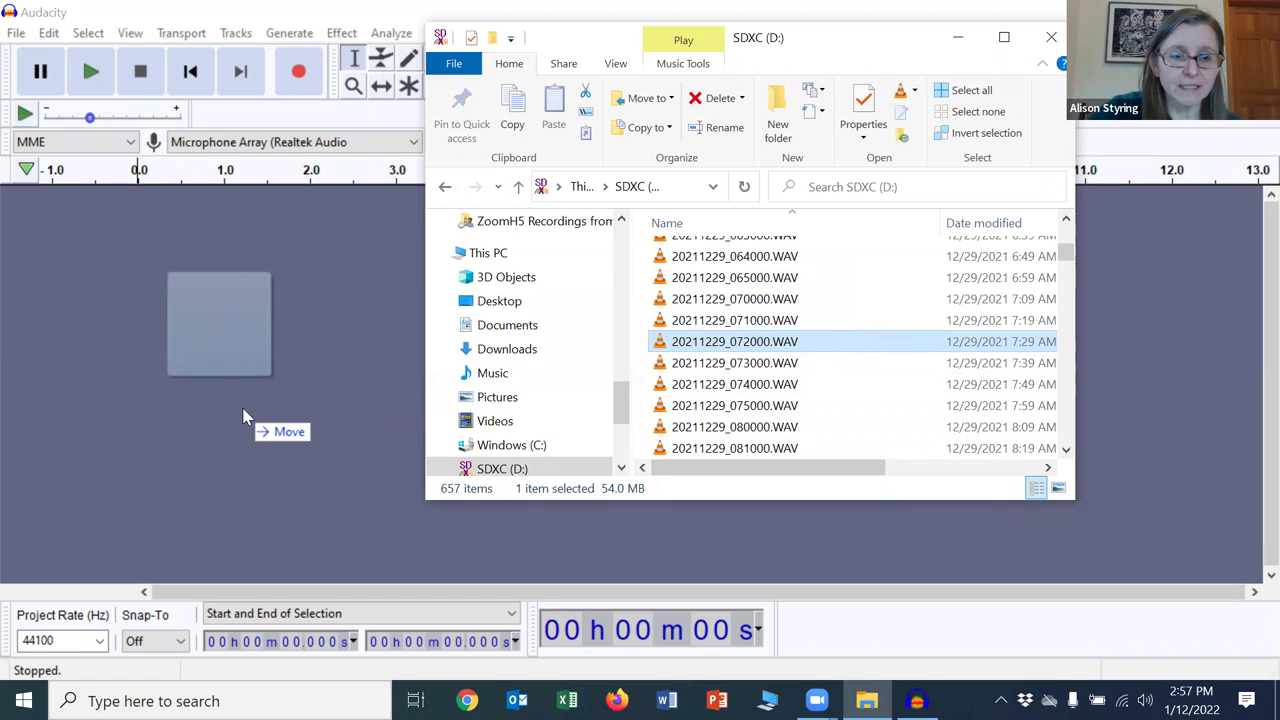
drag(497, 547, 497, 547)
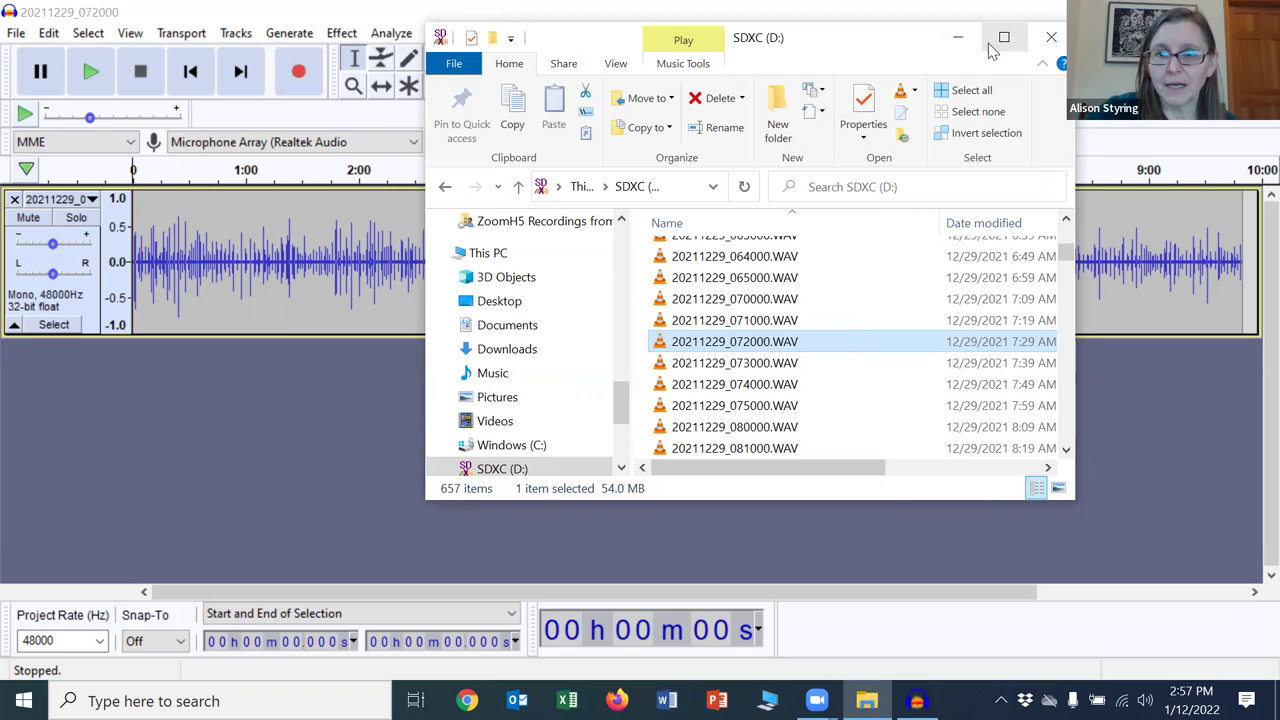
- Close the file browser and display the 20211229_072000 track as a 0–8 kHz spectrogram
click(1051, 37)
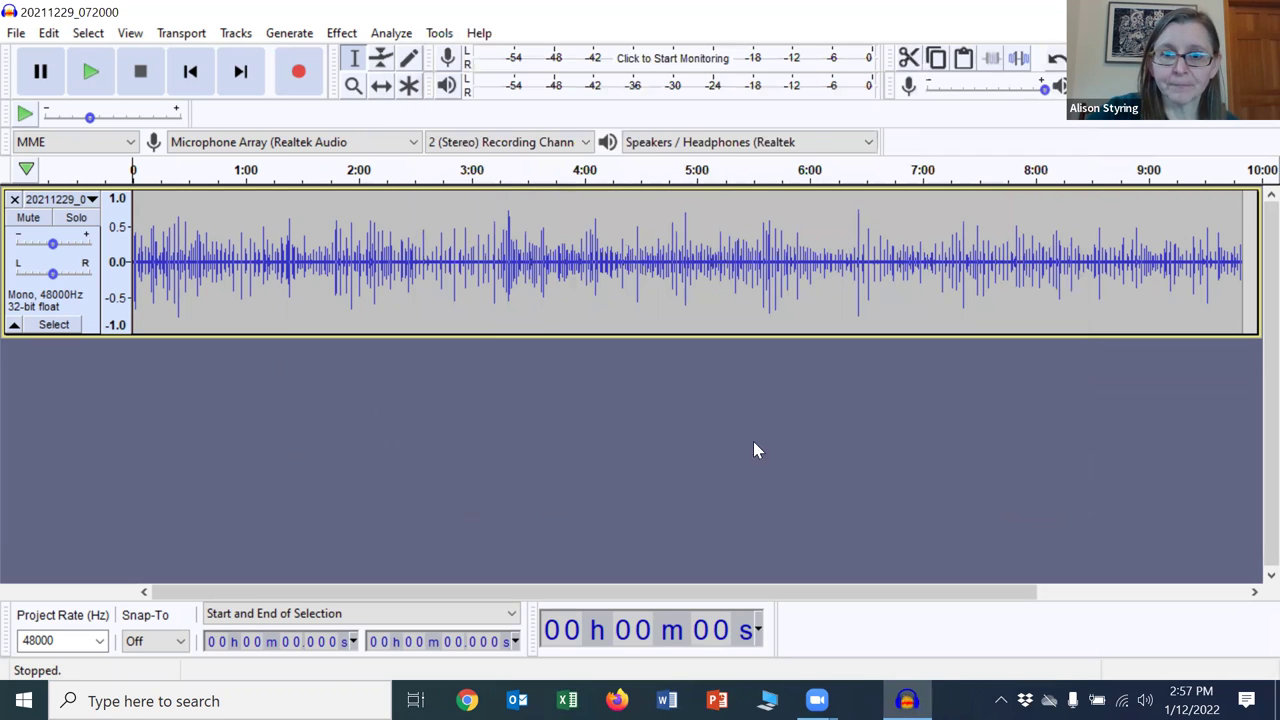
click(92, 200)
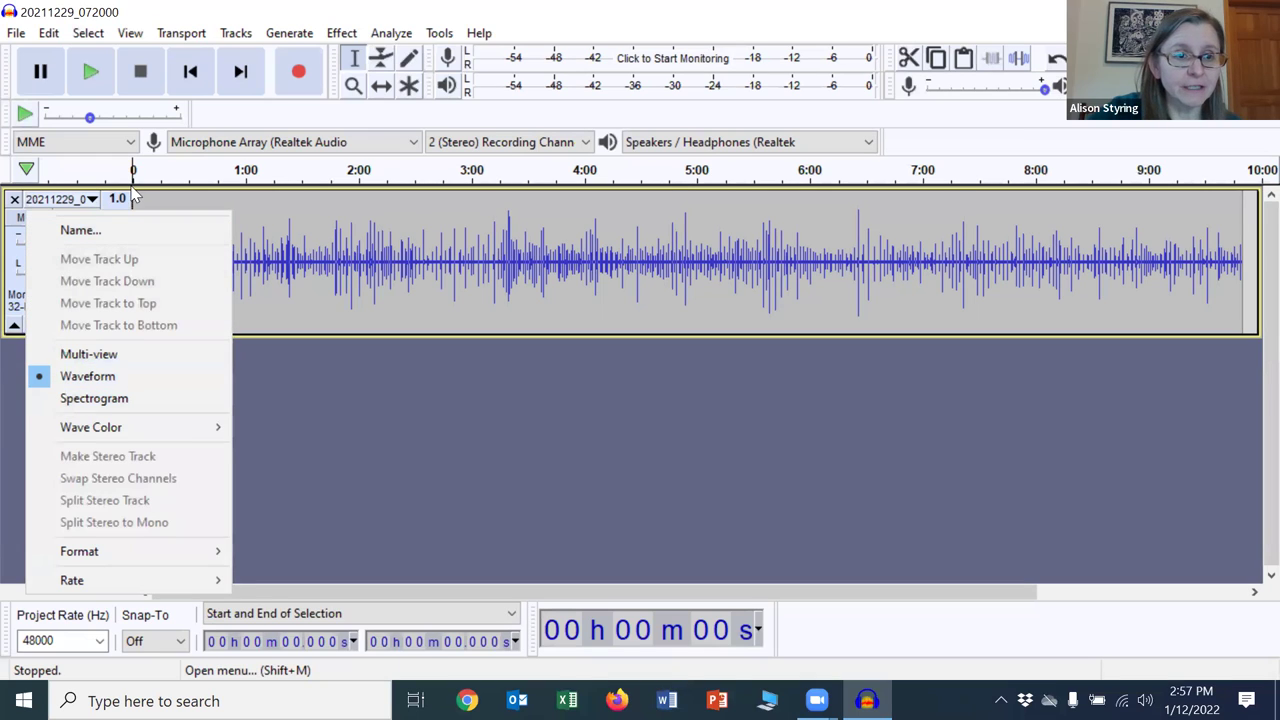
click(463, 467)
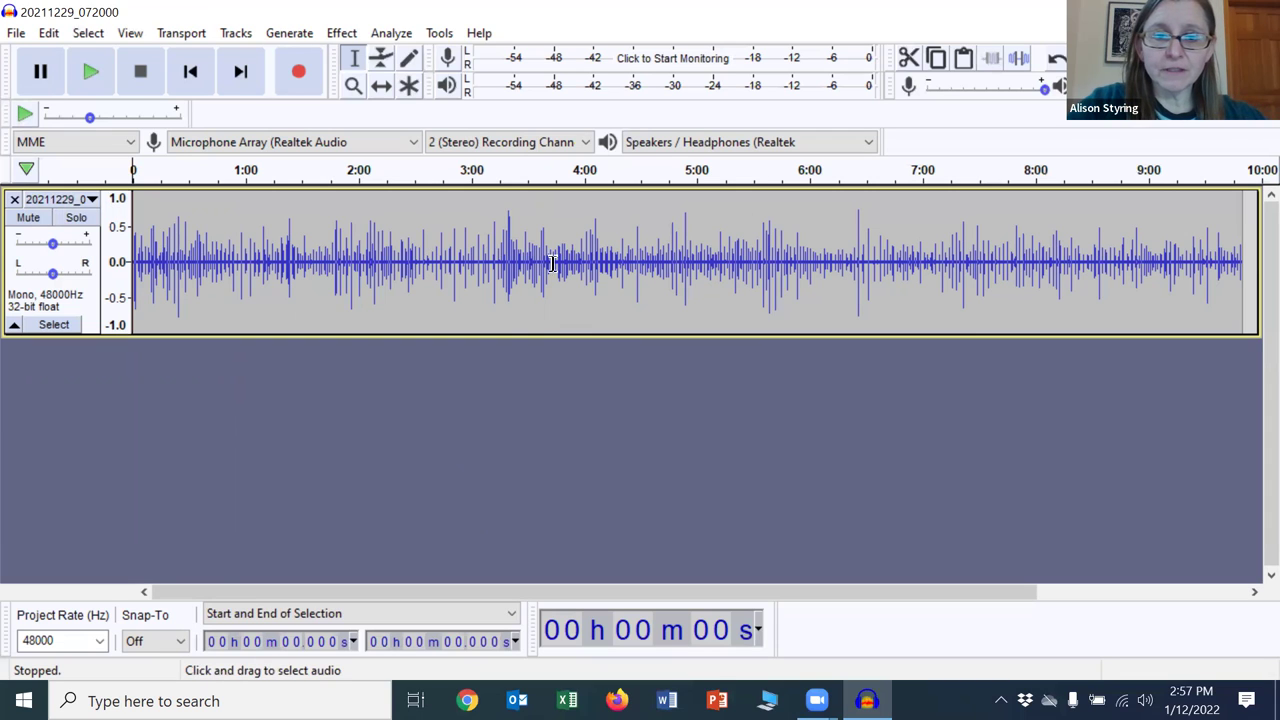
click(55, 199)
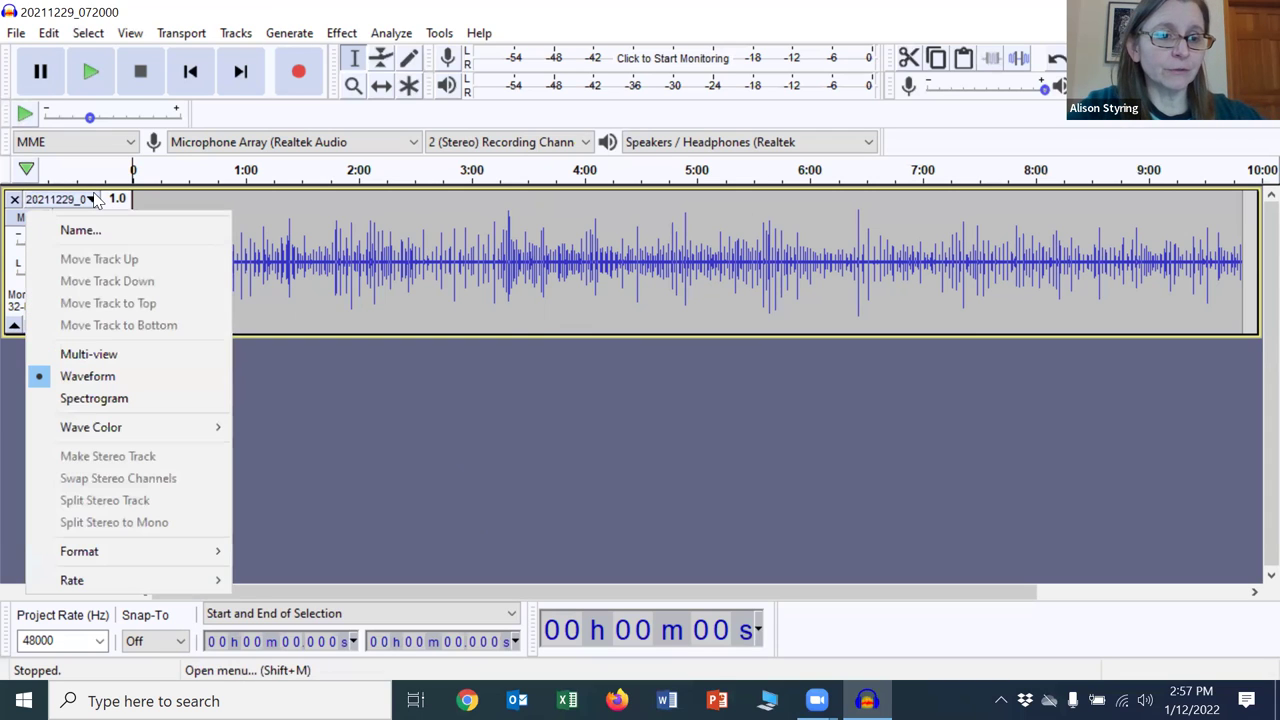
click(62, 399)
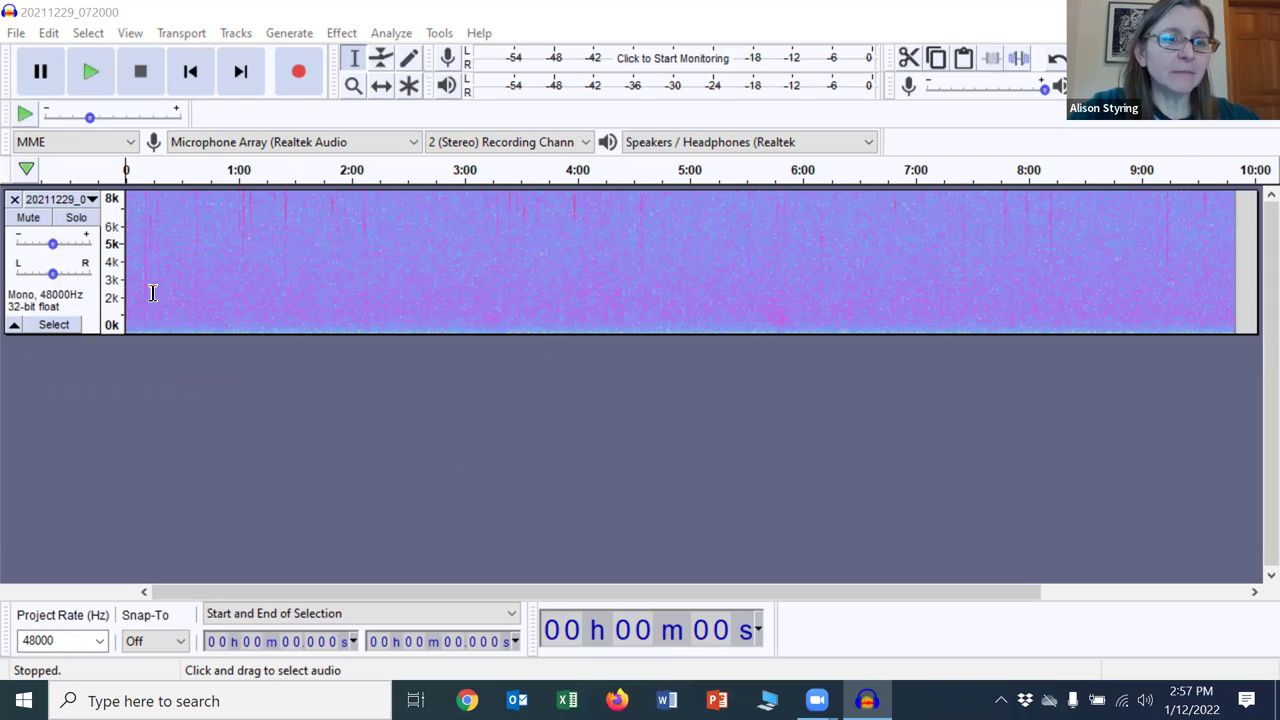
- Make the spectrogram track taller and zoom in five times to show about the first 18 seconds
click(118, 233)
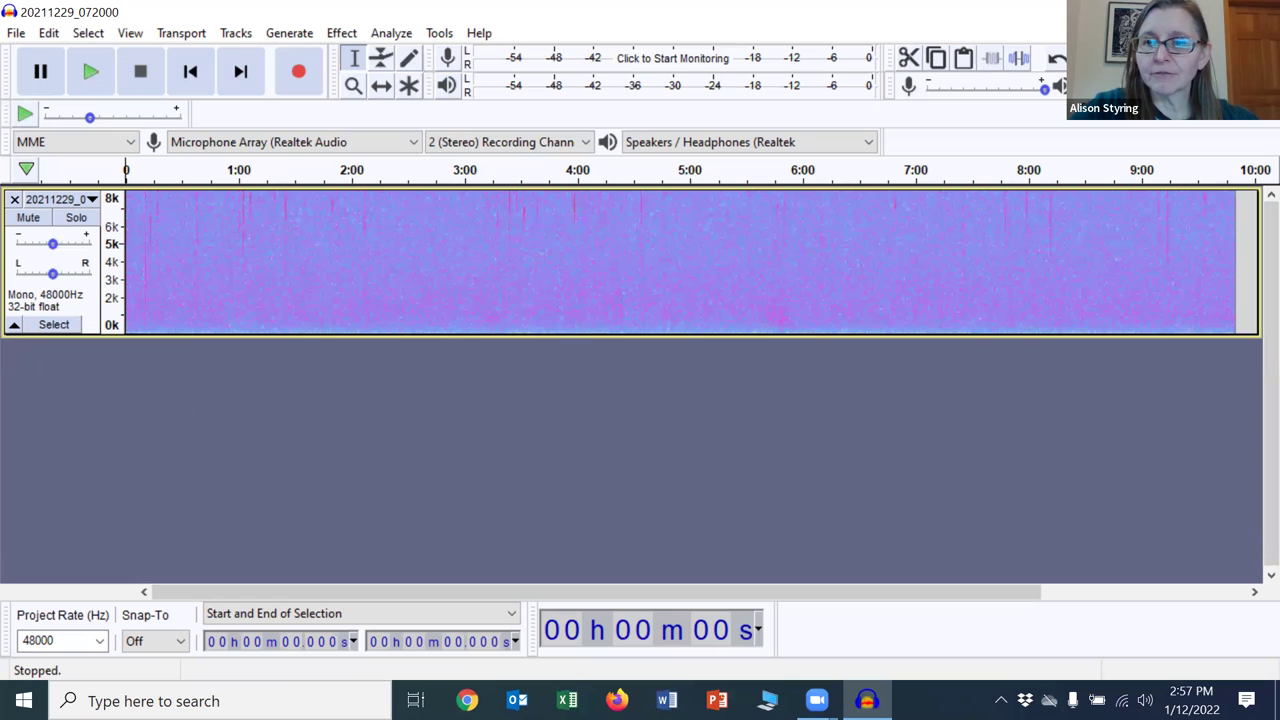
drag(240, 334, 231, 500)
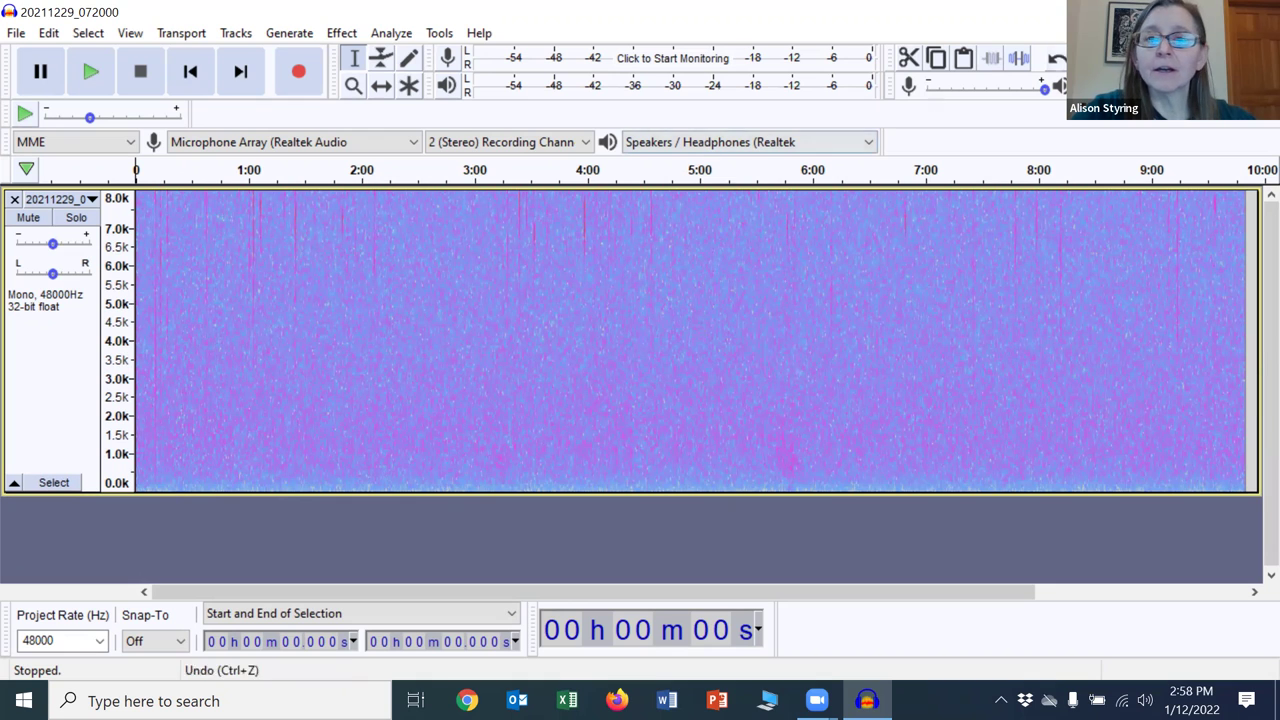
click(1120, 58)
click(1120, 58)
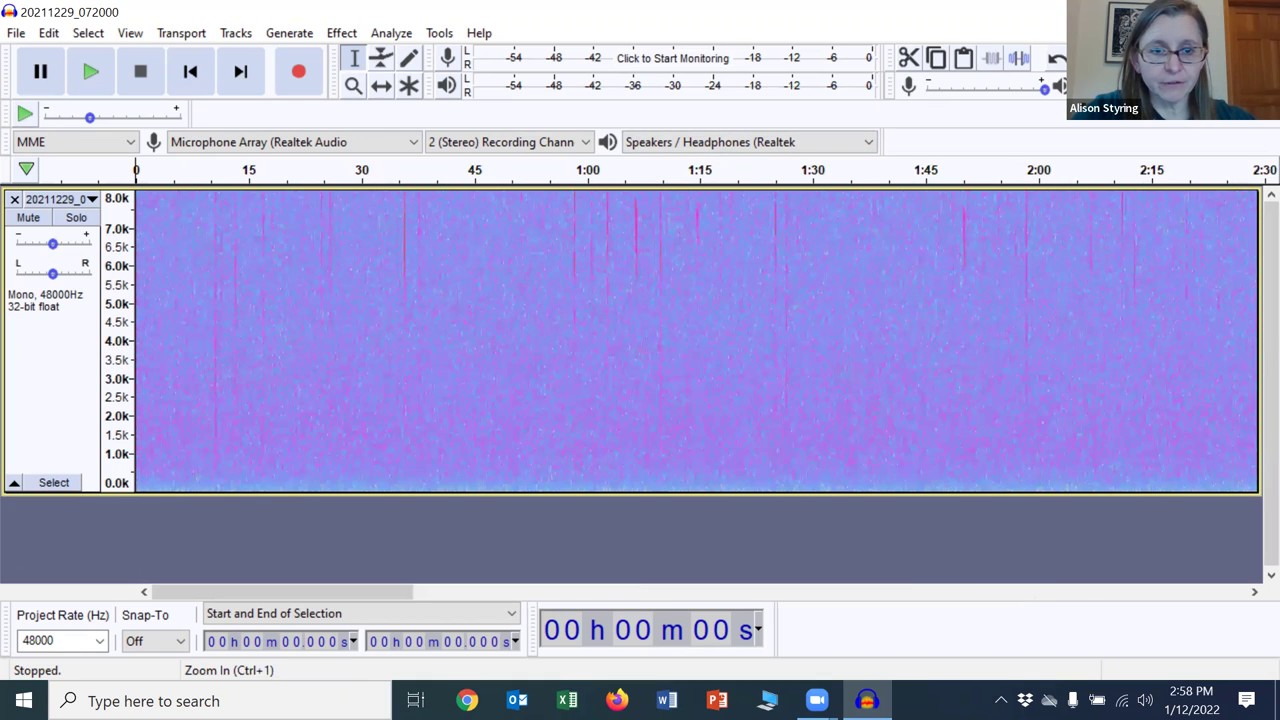
click(1120, 58)
click(1120, 58)
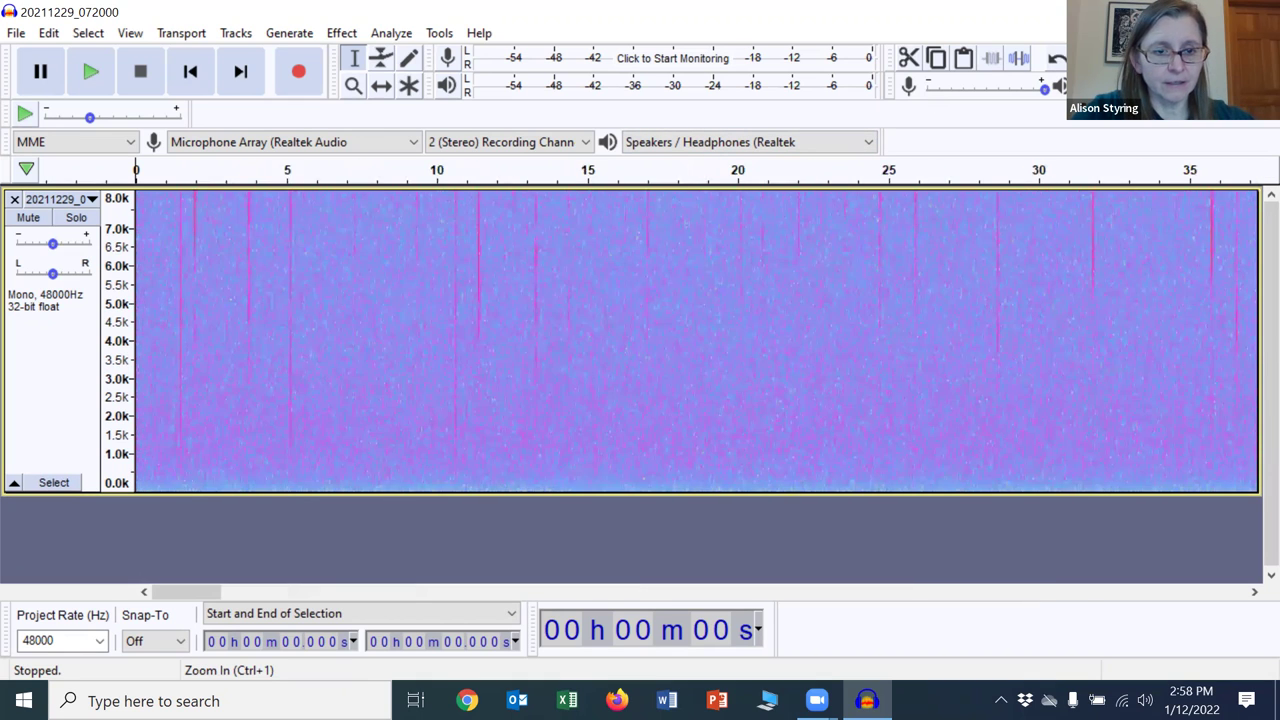
click(1120, 58)
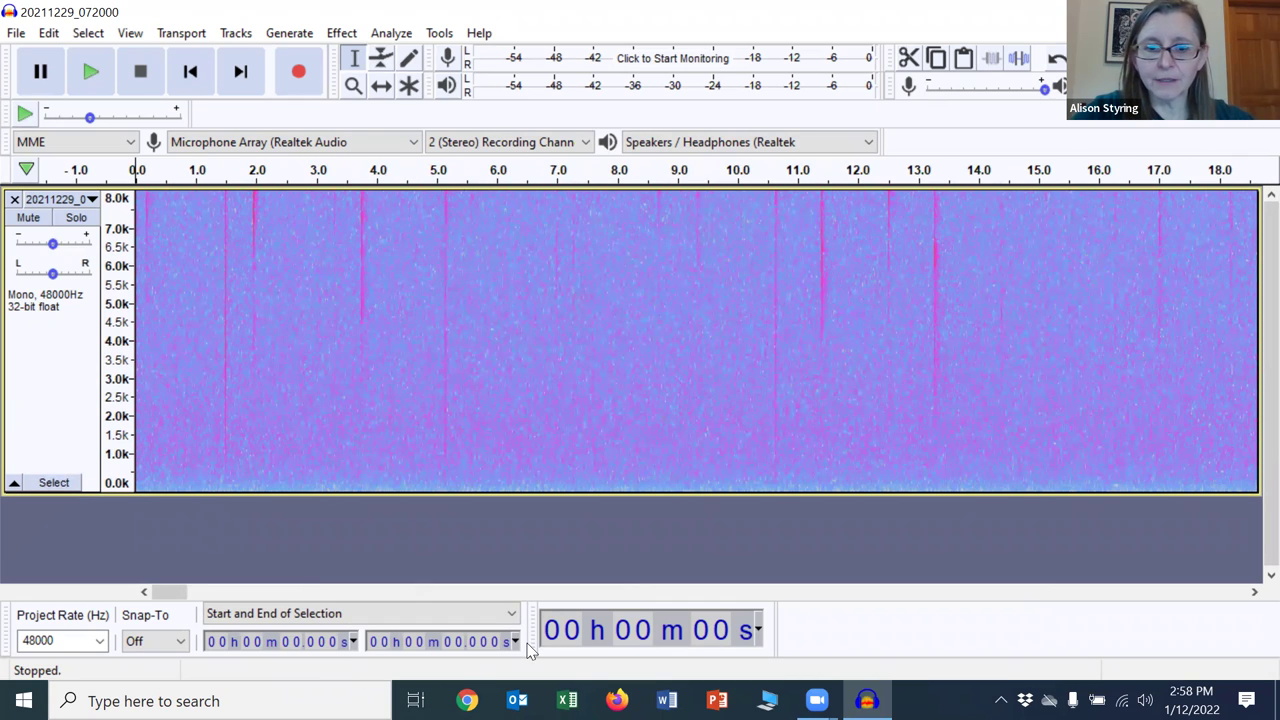
- Scroll to around 1:00, then play from 1:06.159, just before the bird call, and stop
drag(176, 593, 280, 666)
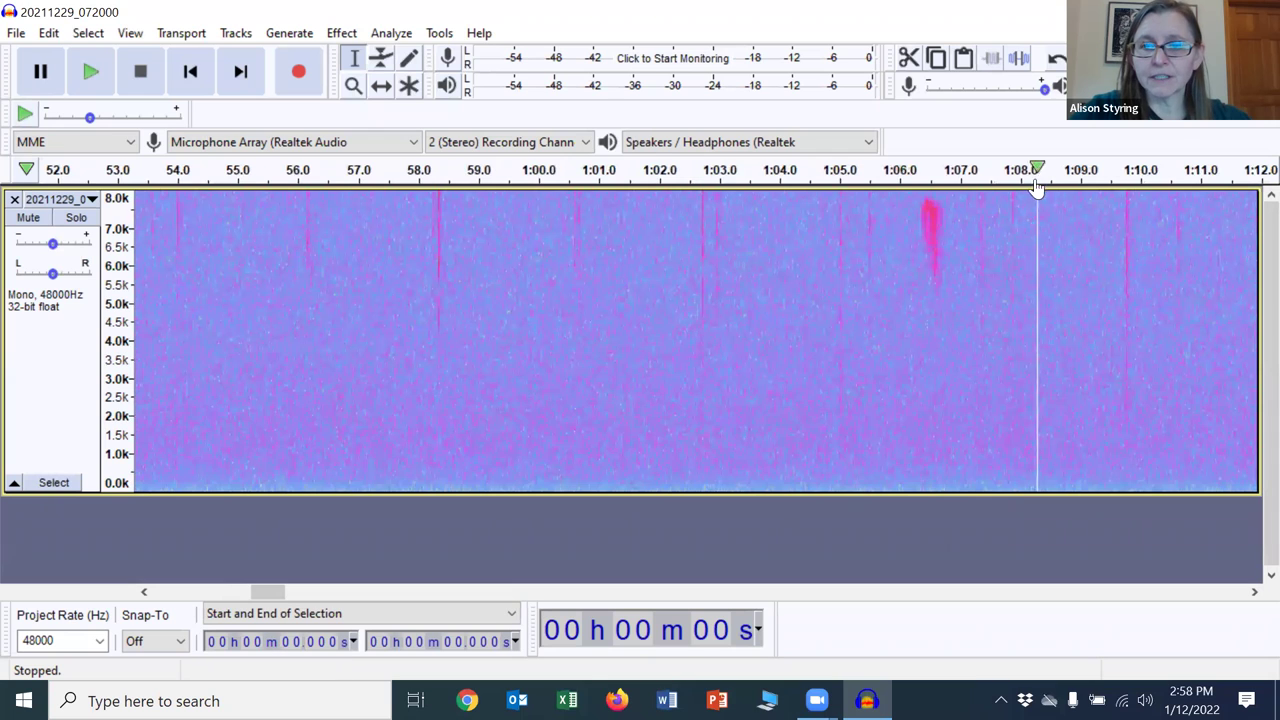
click(910, 222)
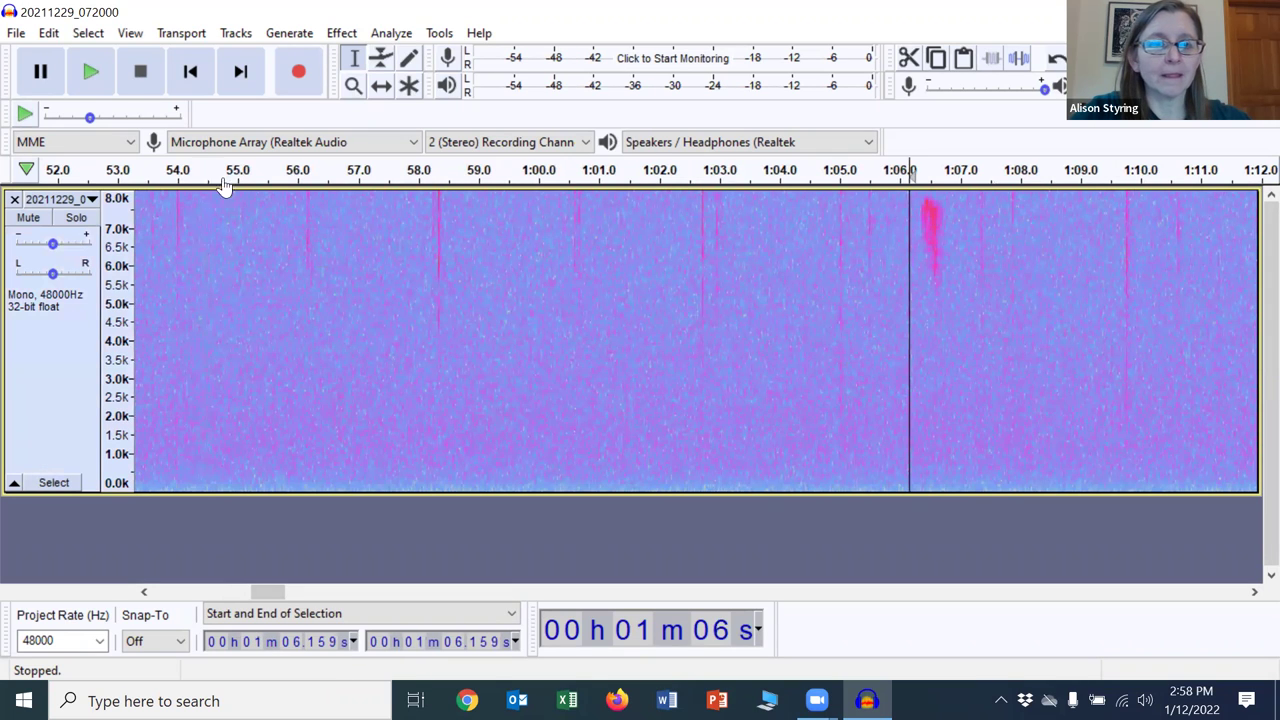
click(91, 73)
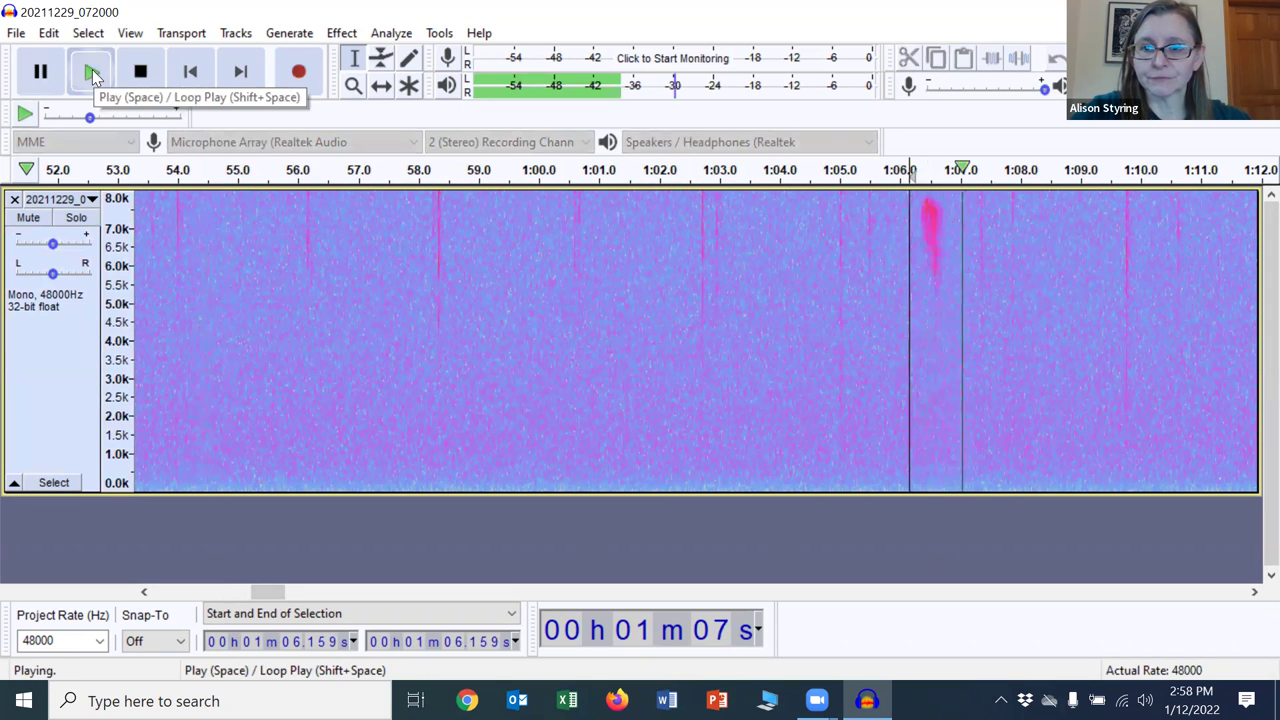
click(141, 72)
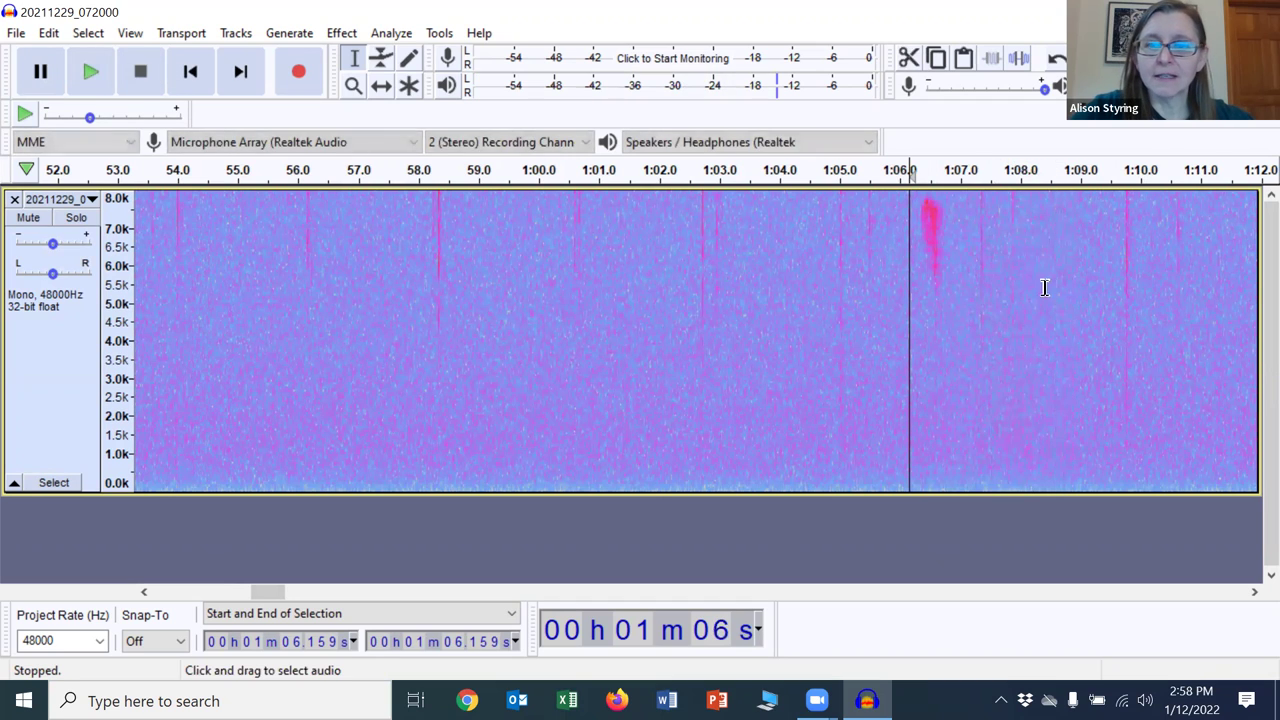